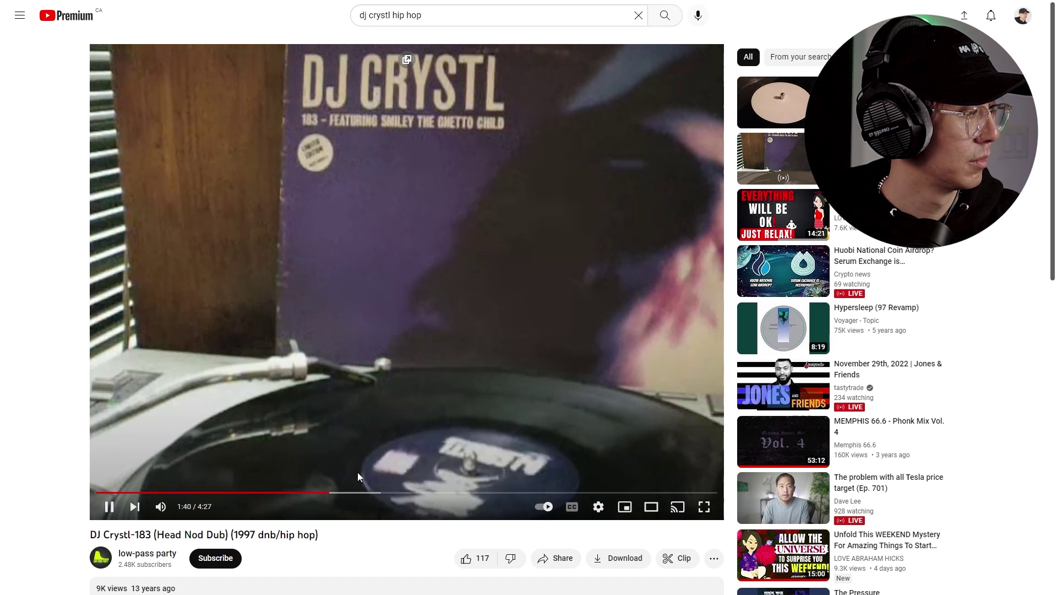
scroll(358, 473, down, 2)
scroll(358, 477, down, 4)
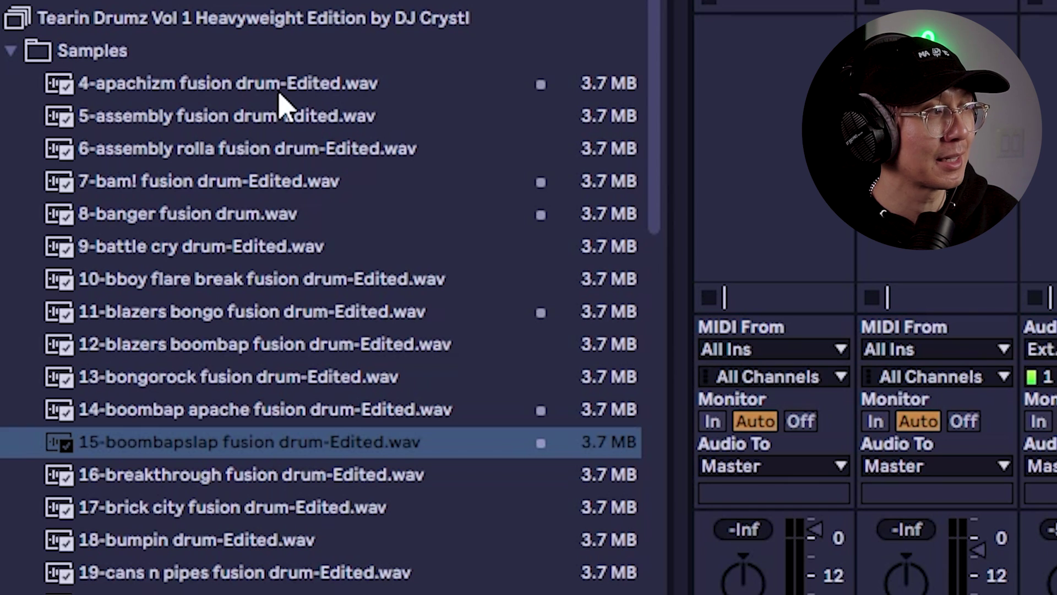
In Ableton Live, audition the Tearin Drumz samples 4-apachizm, 7-bam!, 8-banger, 11-blazers bongo, 14-boombap apache and 15-boombapslap.
click(279, 92)
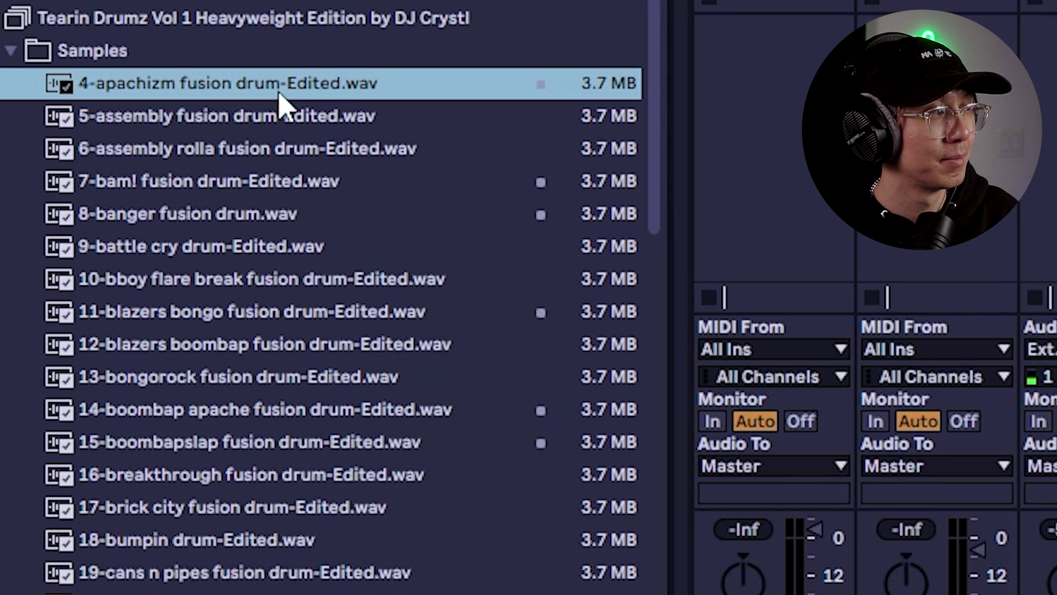
click(394, 181)
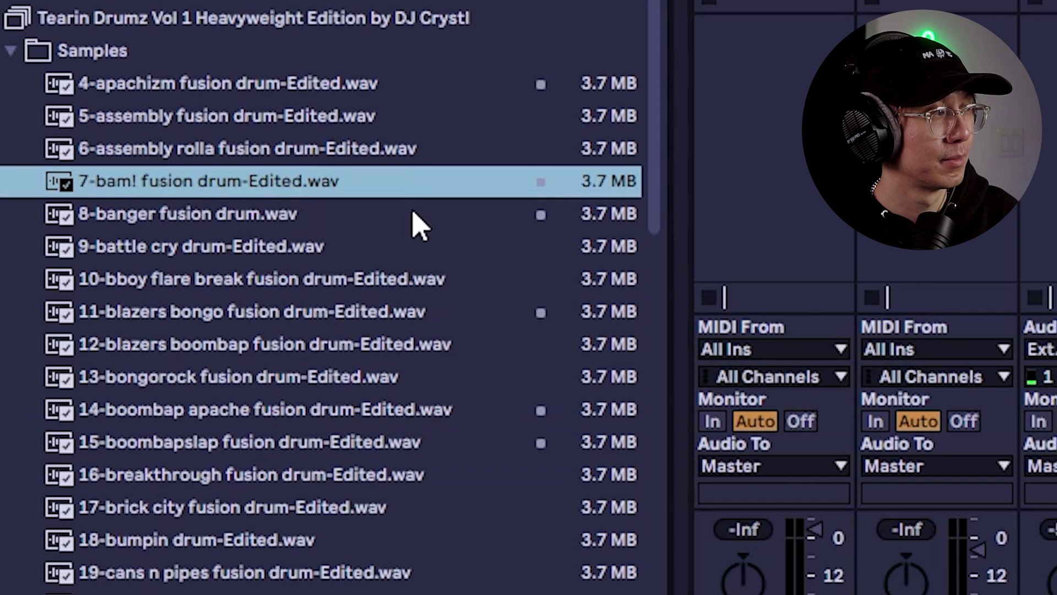
click(413, 213)
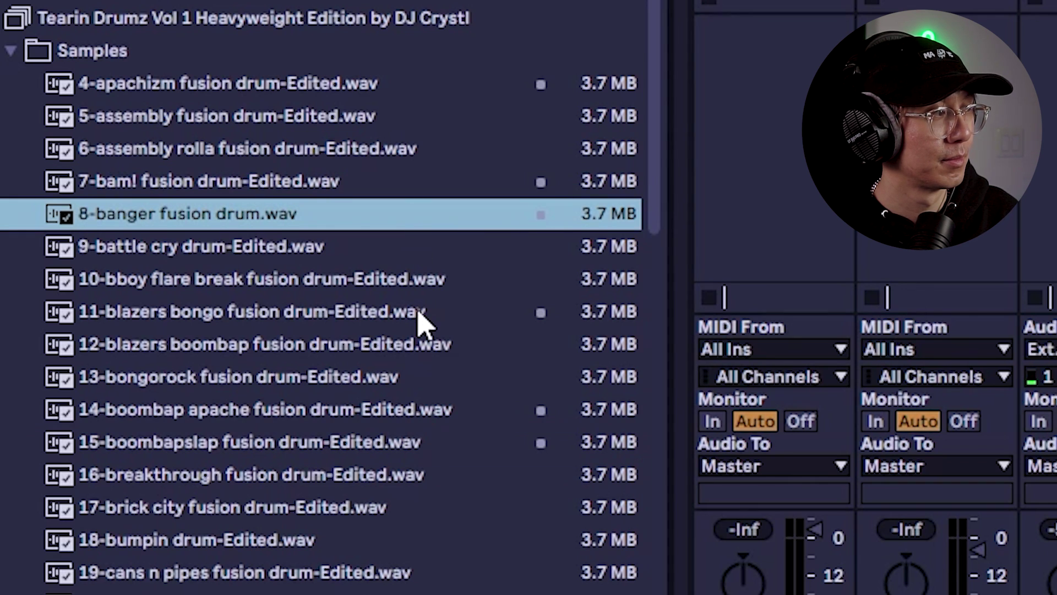
click(421, 314)
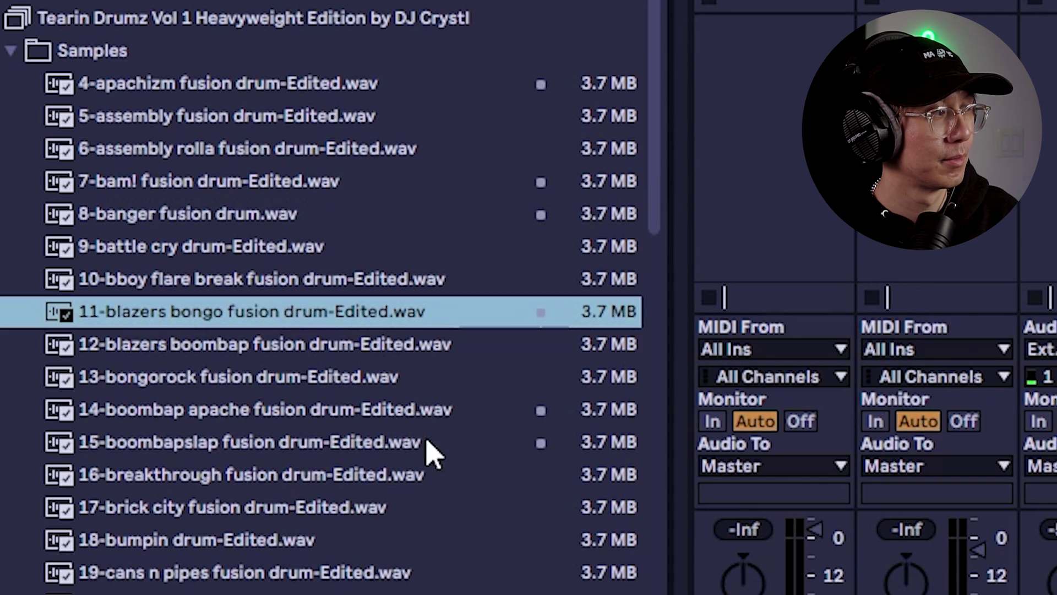
click(415, 408)
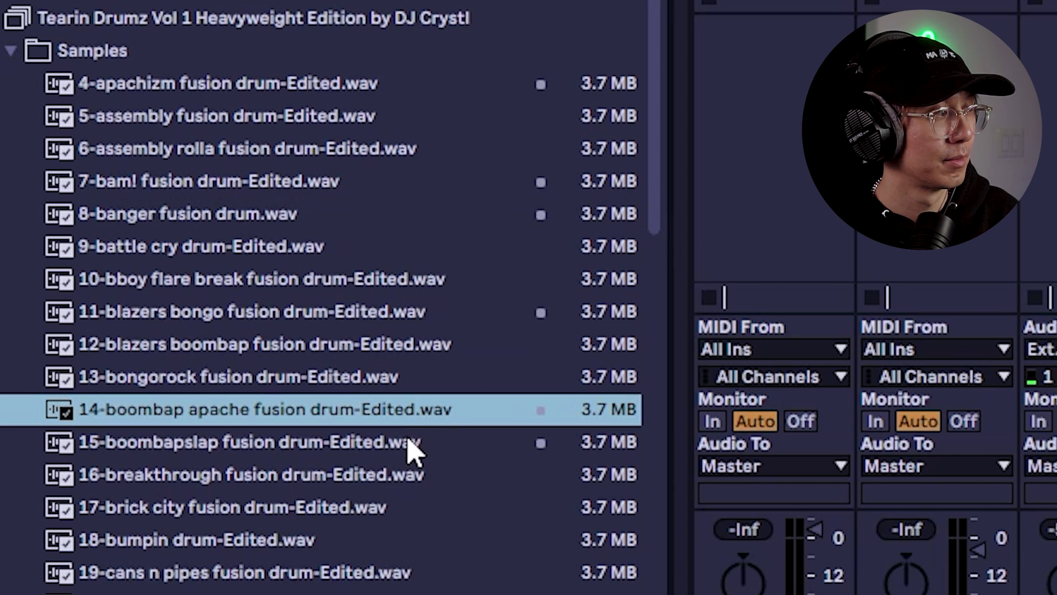
click(408, 441)
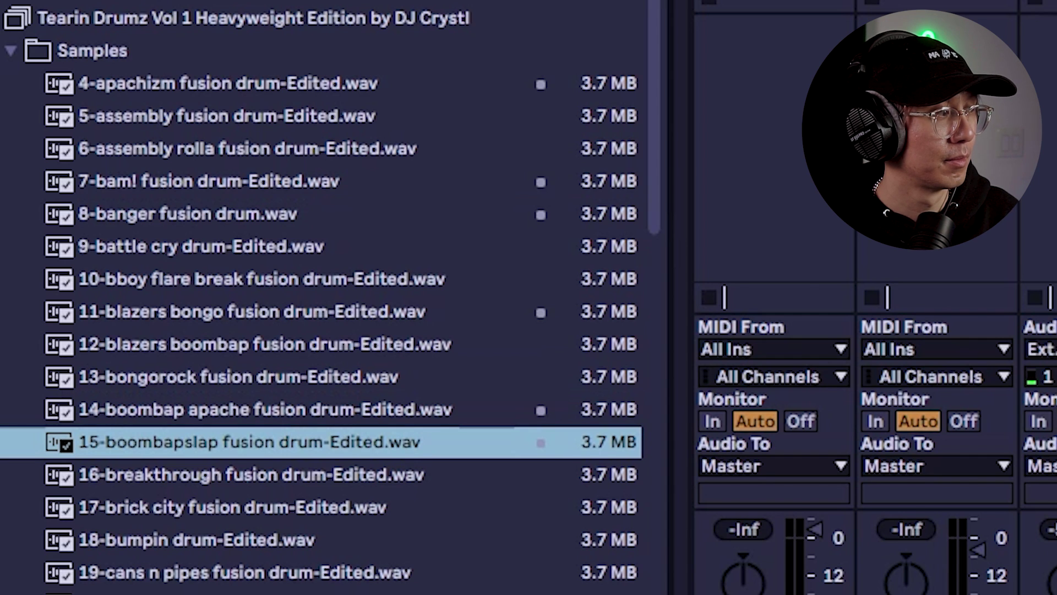
Audition the drum samples 20-cold fusion sweat, 21-crunchy coleman, 29-funkybitchass and 39-live smasher fusion drum edit rvrb.
click(372, 476)
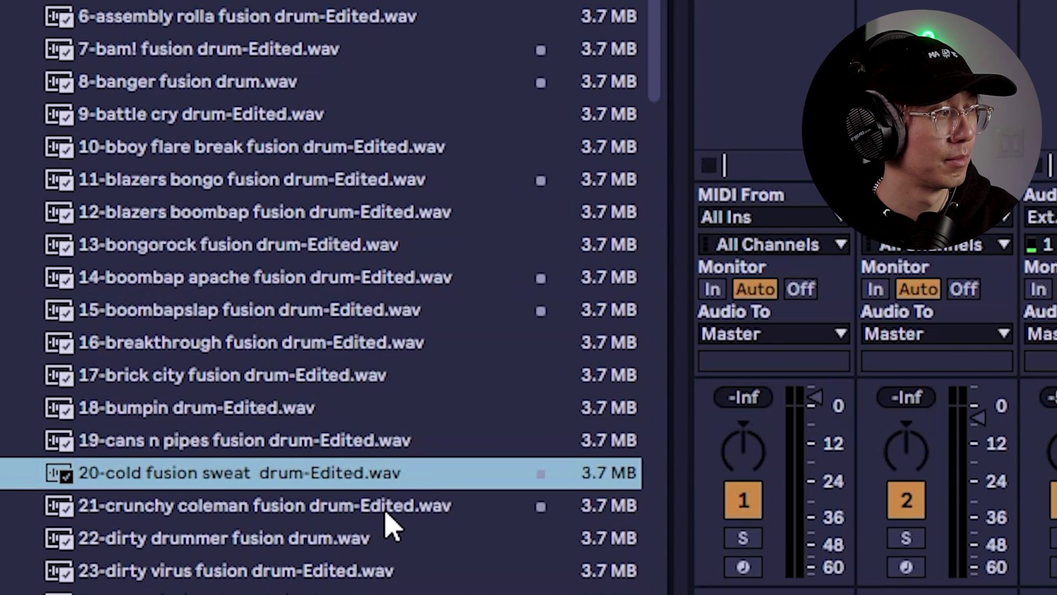
click(385, 506)
scroll(384, 490, down, 8)
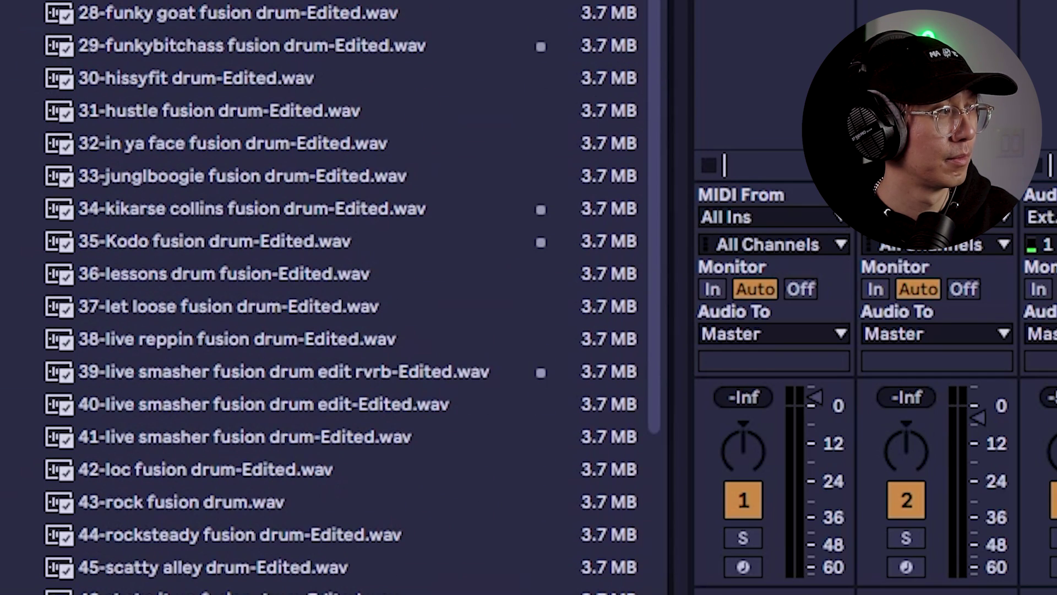
click(407, 55)
scroll(420, 204, down, 5)
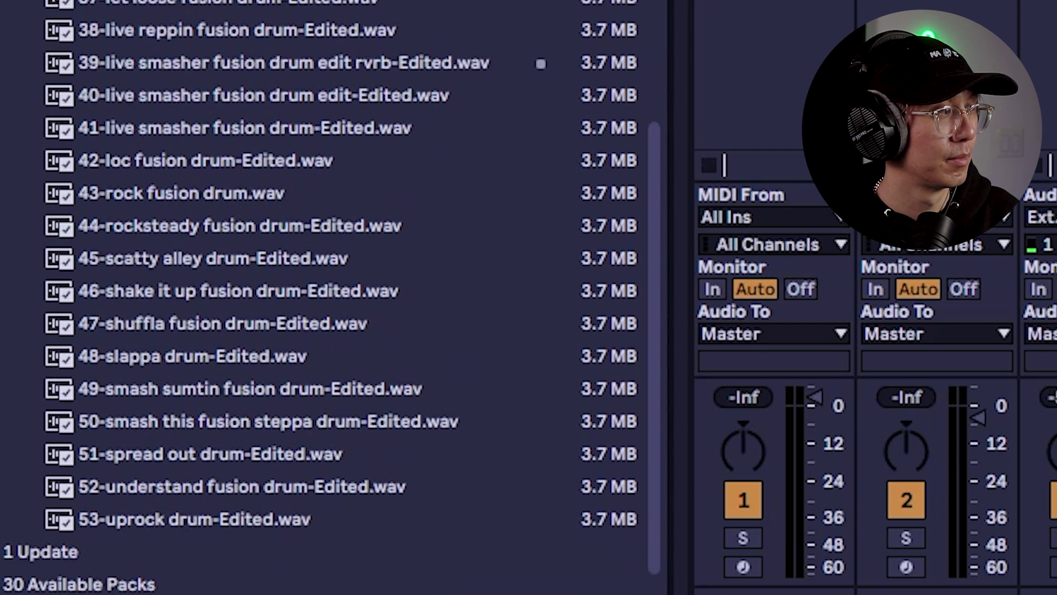
click(431, 64)
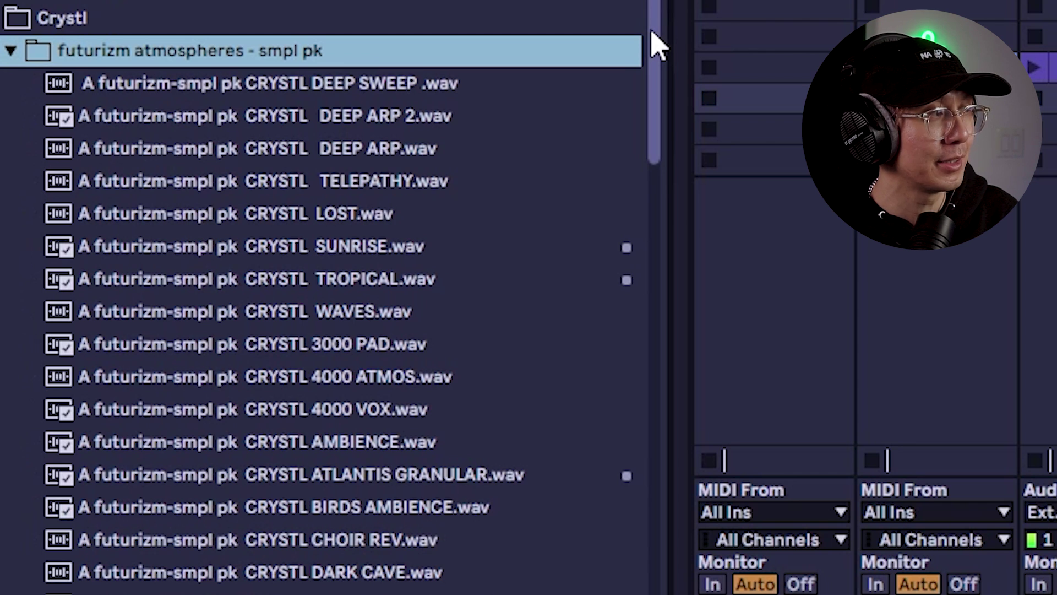
Audition the SUNRISE, TROPICAL and ATLANTIS GRANULAR samples in the futurizm atmospheres - smpl pk folder.
drag(652, 32, 661, 74)
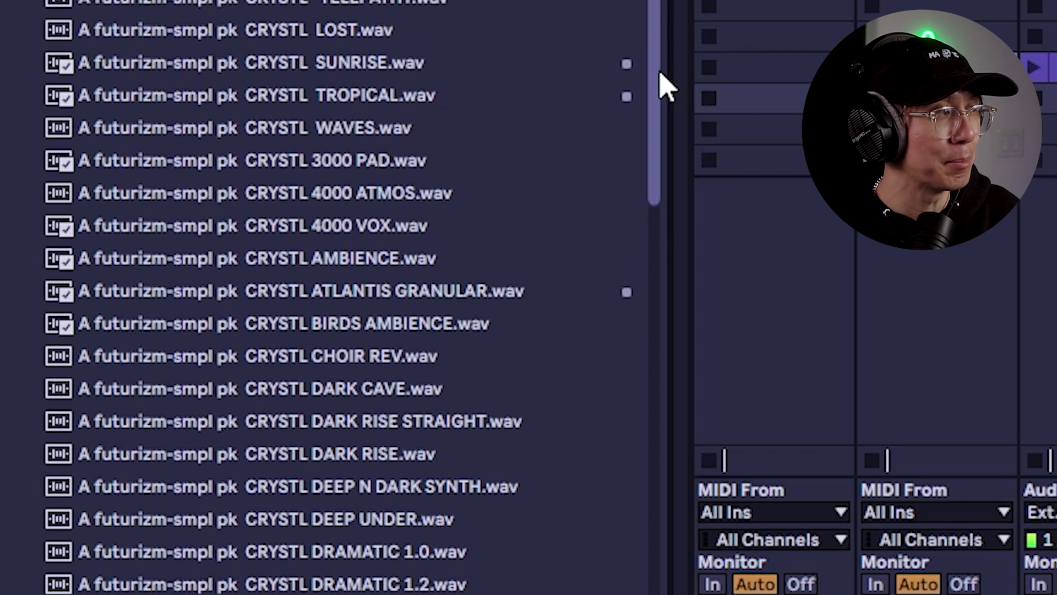
drag(660, 72, 651, 40)
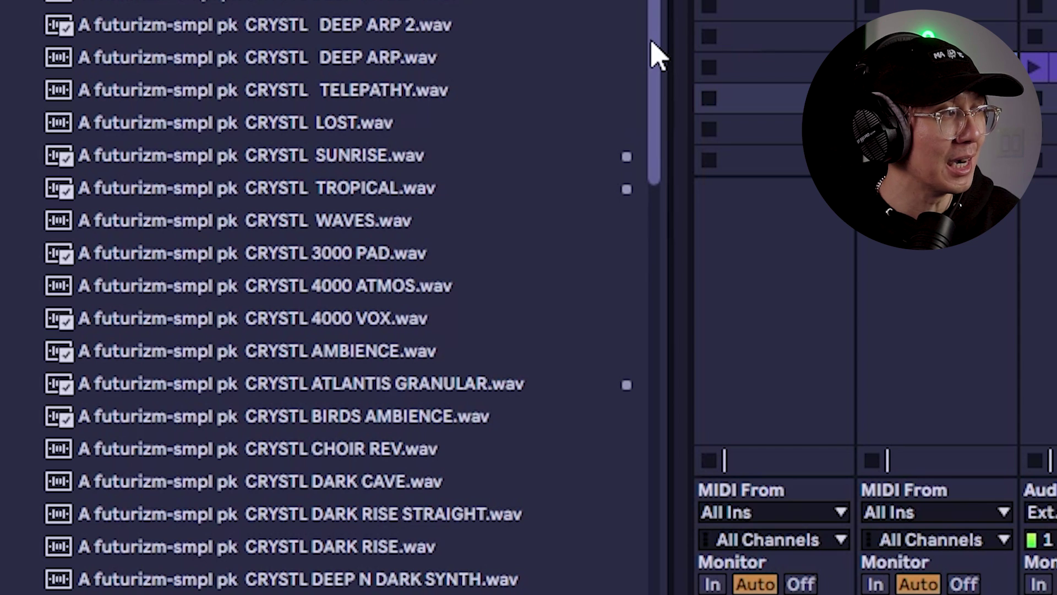
click(414, 159)
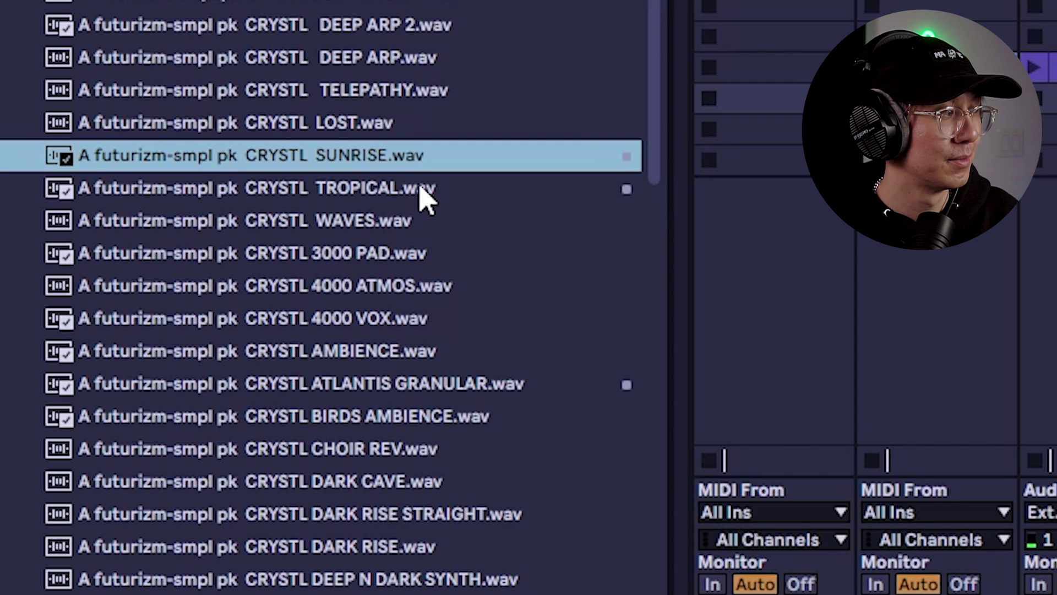
click(420, 188)
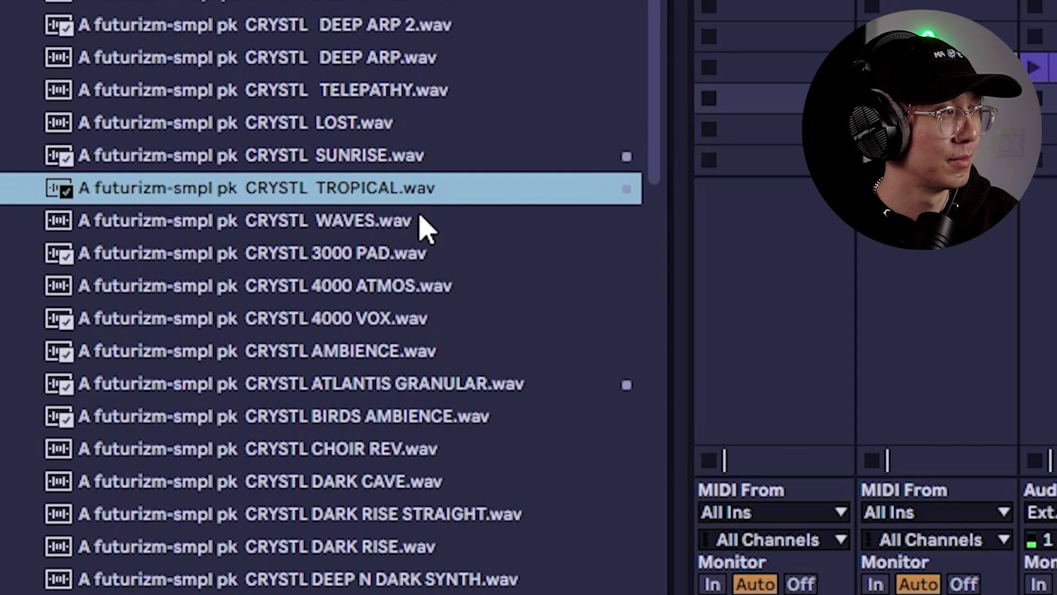
click(437, 387)
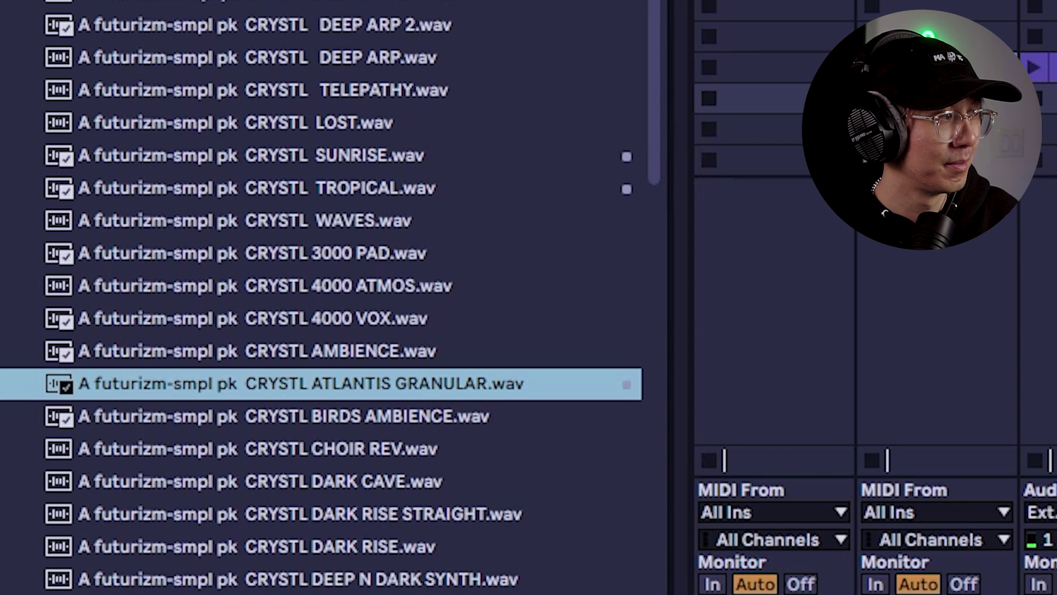
Audition the futurizm samples DRAMATIC 1.3, EMOTIONS, EPIC ATMOS 1 and EPIC CHORD PAD 1.
scroll(380, 236, down, 6)
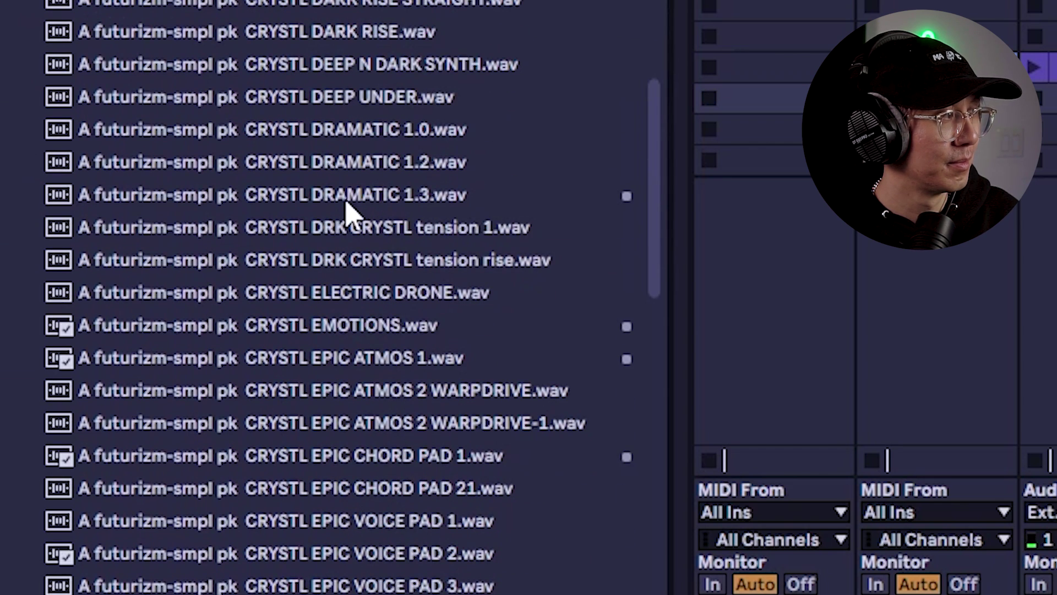
click(355, 201)
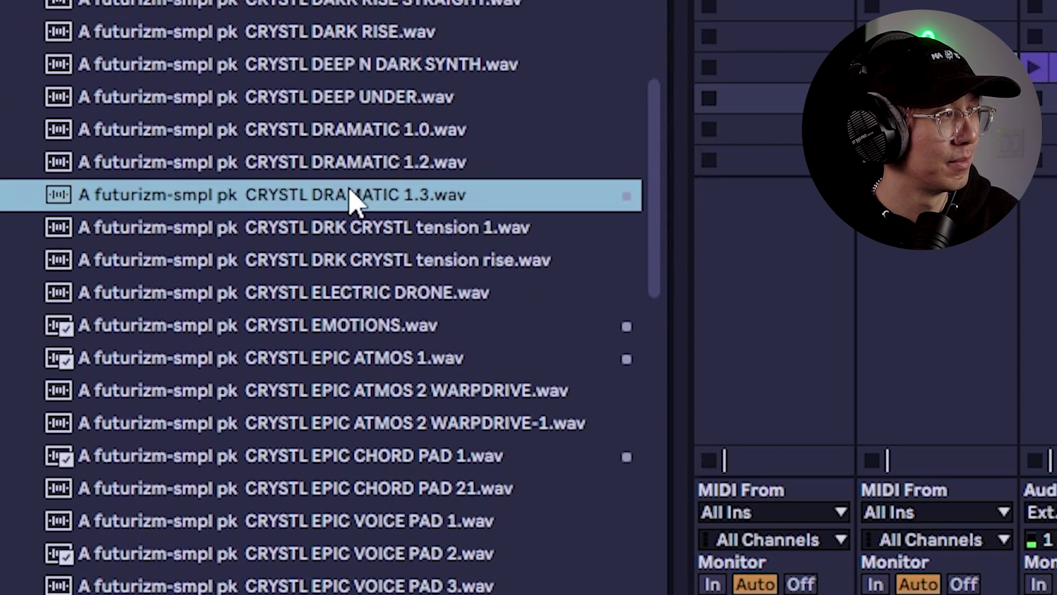
click(387, 336)
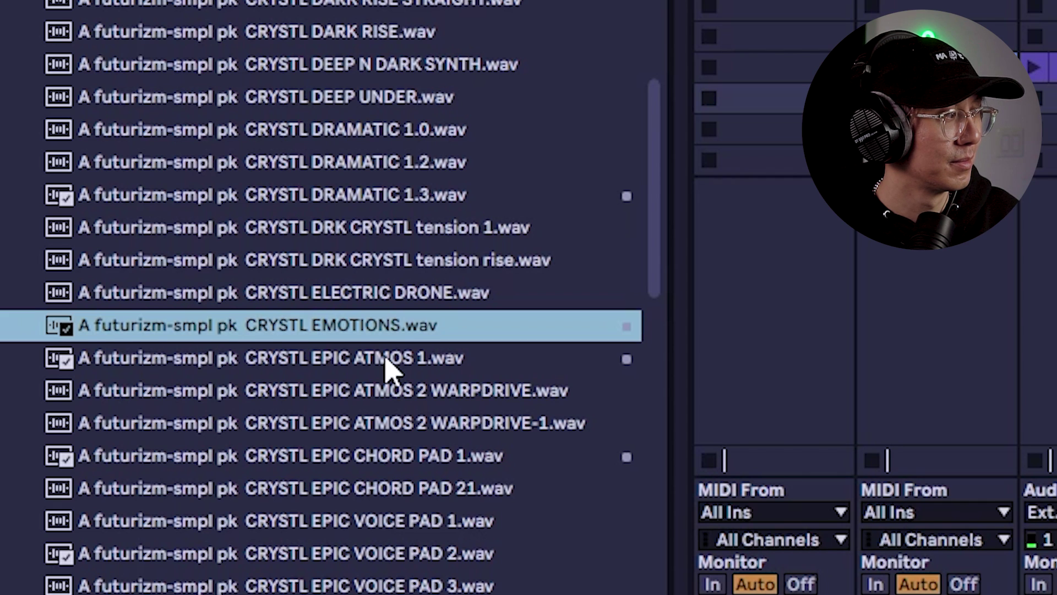
click(387, 363)
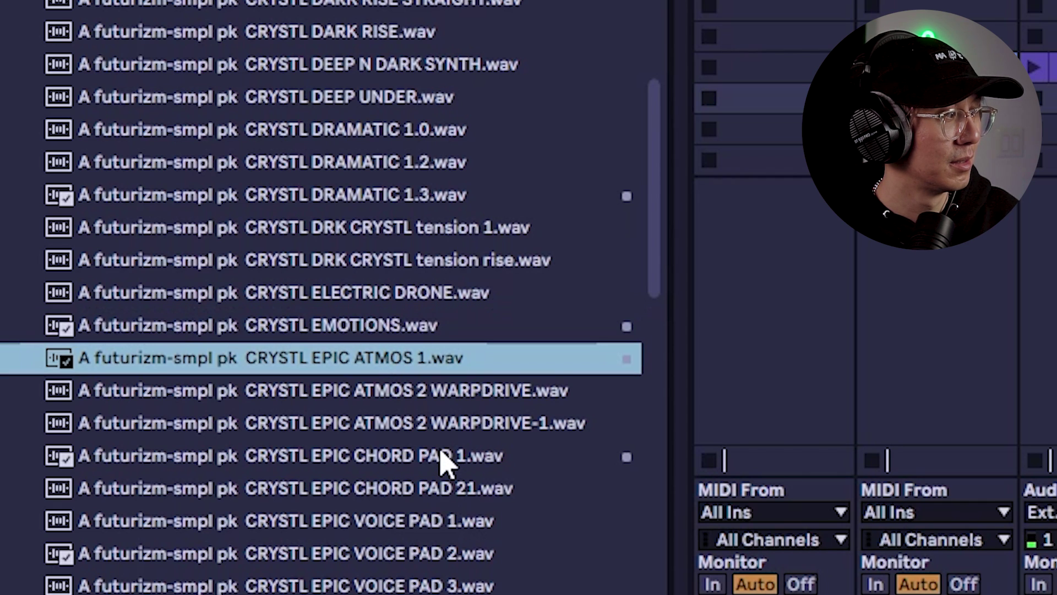
click(442, 457)
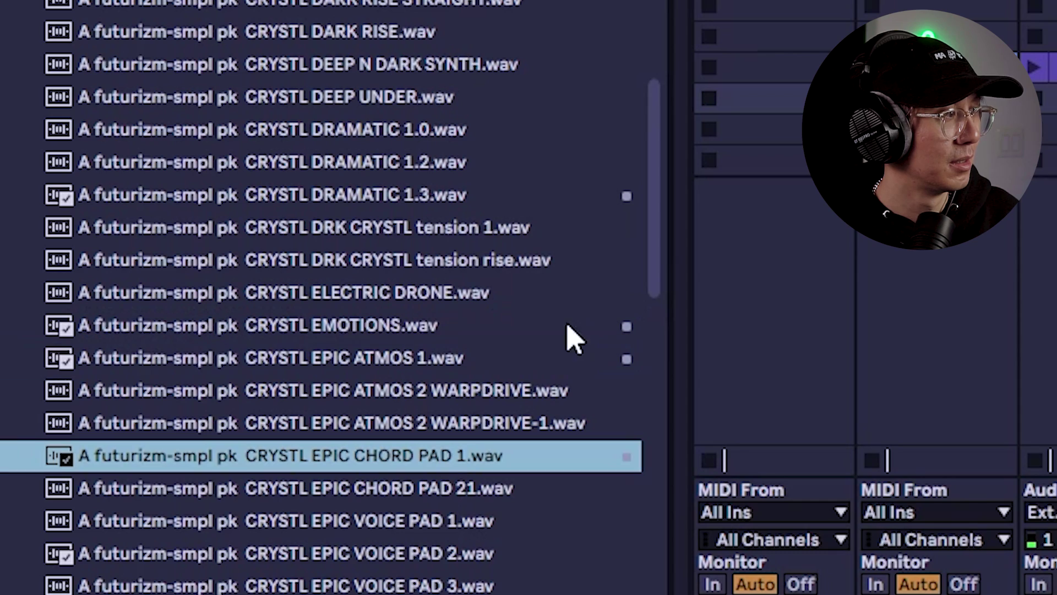
Audition the futurizm samples KING PAD-1 and FX GAME BOY BLEEP.
drag(654, 178, 672, 358)
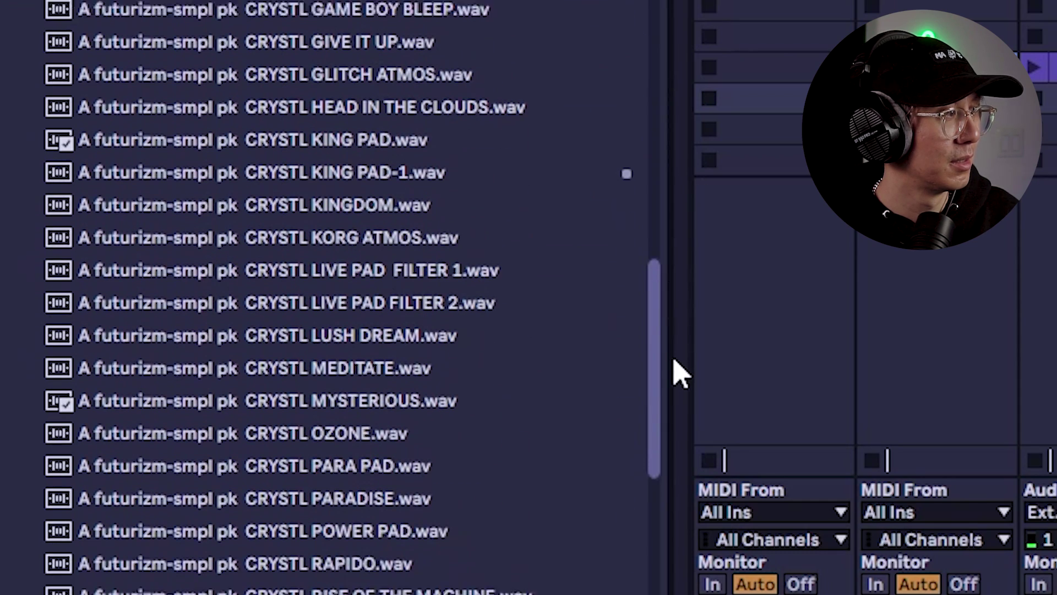
click(349, 161)
drag(660, 306, 674, 474)
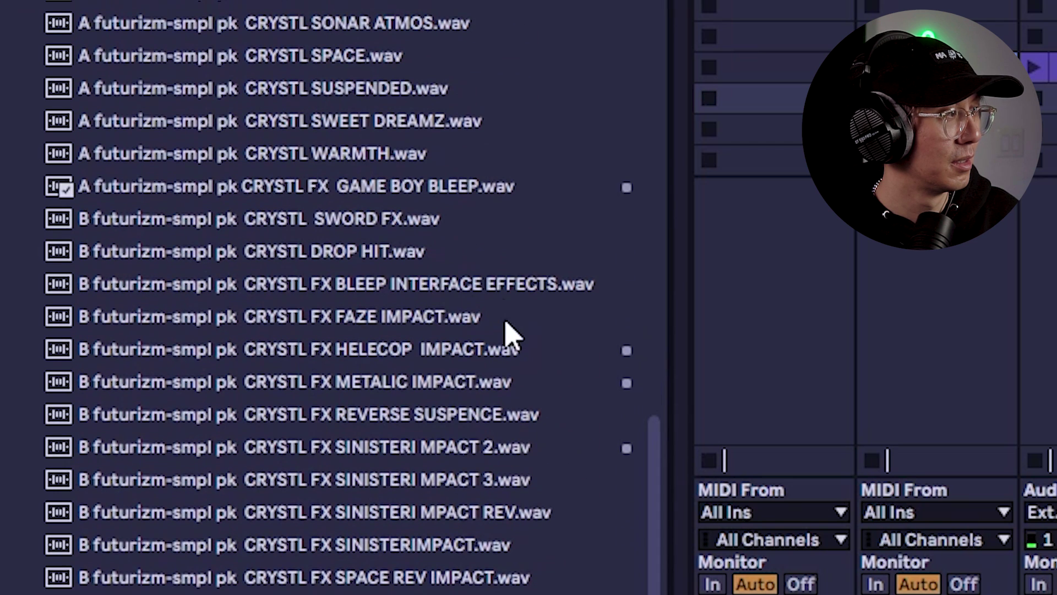
click(447, 190)
Audition the futurizm effects FX HELECOP IMPACT, FX METALIC IMPACT, FX SINISTERI MPACT 2 and RISER GATE 2.
click(484, 359)
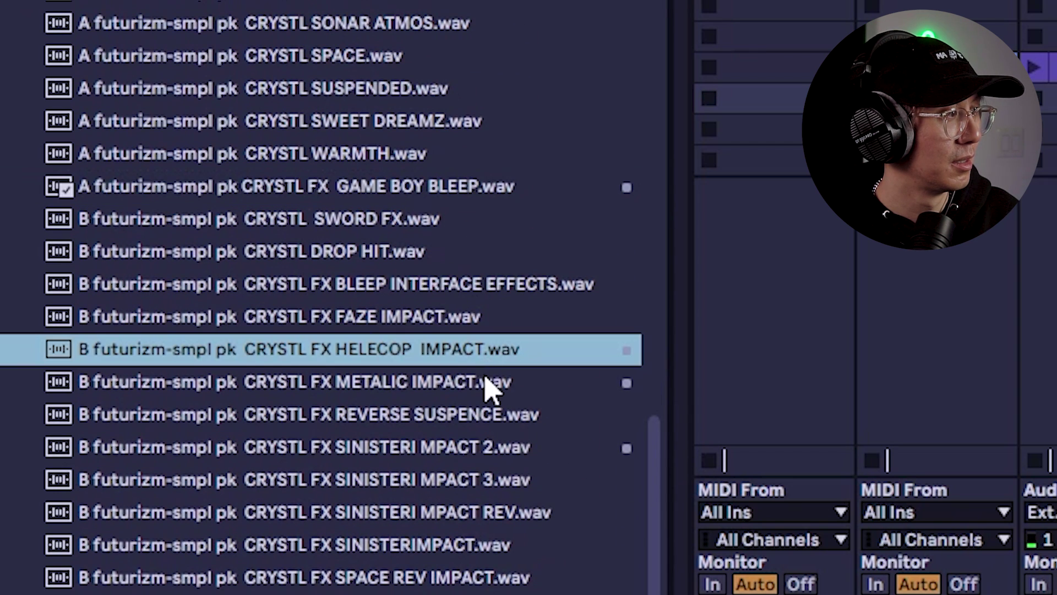
click(487, 385)
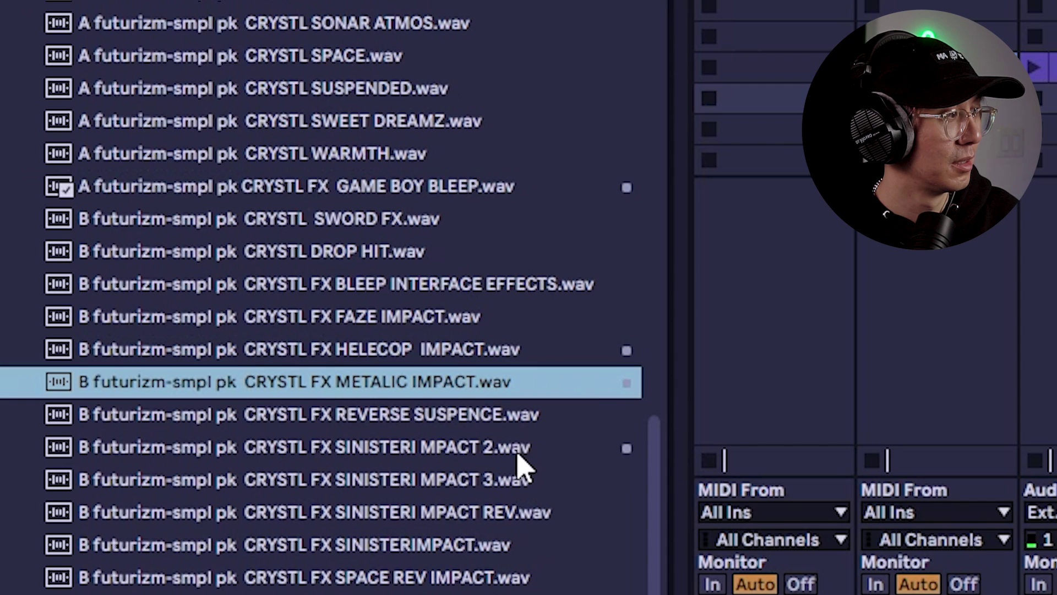
click(518, 454)
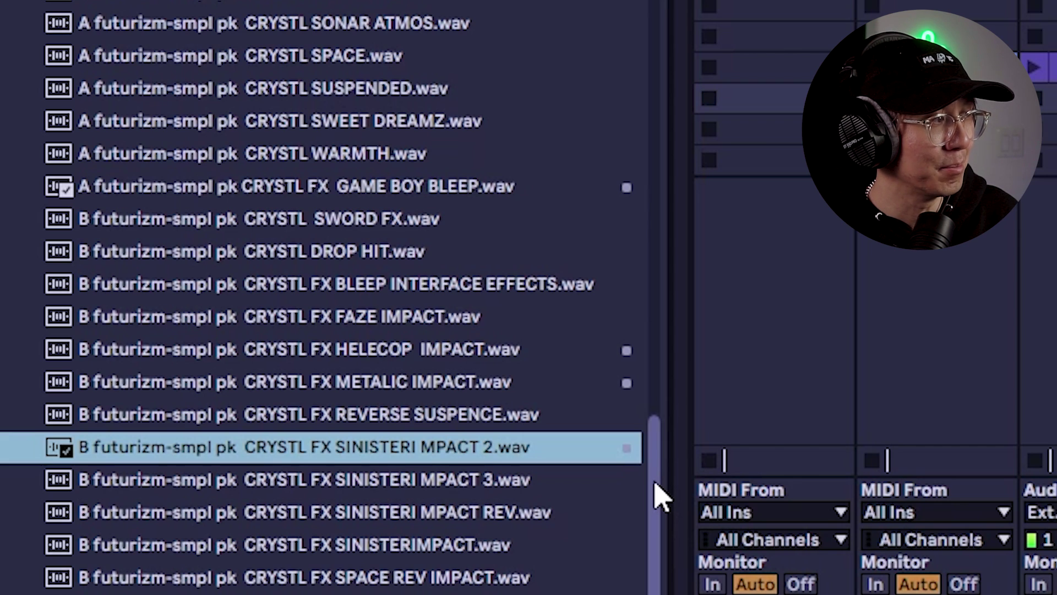
drag(654, 482, 671, 541)
click(422, 403)
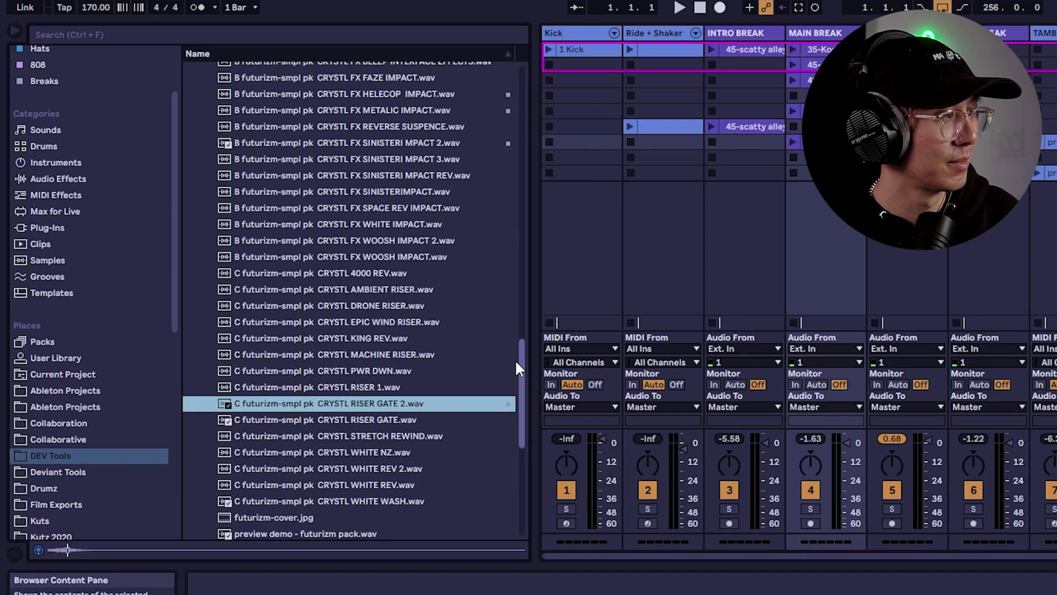
drag(520, 359, 484, 127)
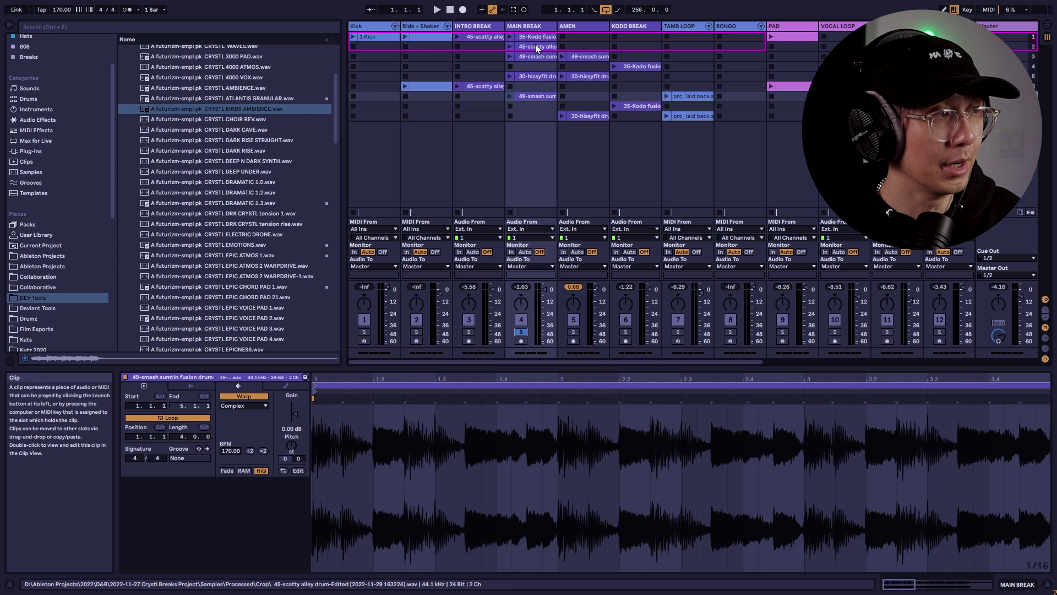
Show the 45-scatty alley clip on the MAIN BREAK track, play it back and stop playback.
click(535, 46)
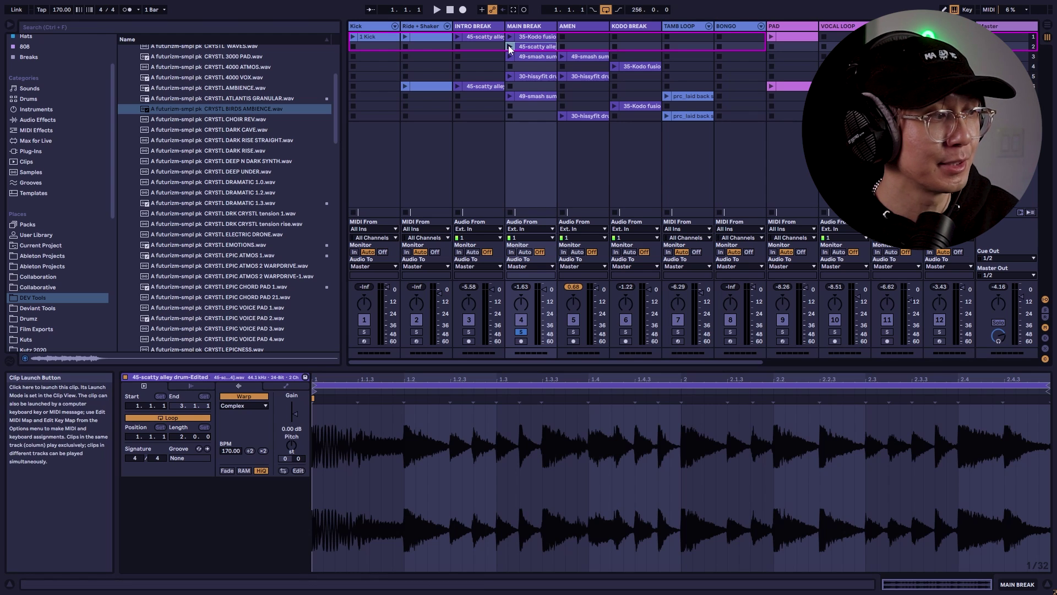
click(509, 47)
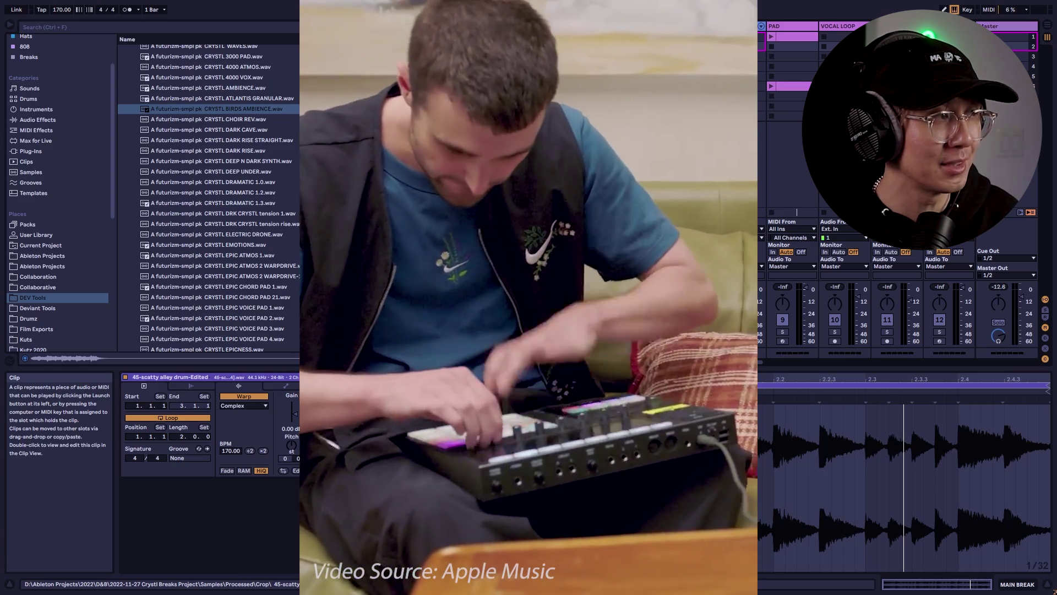
key(space)
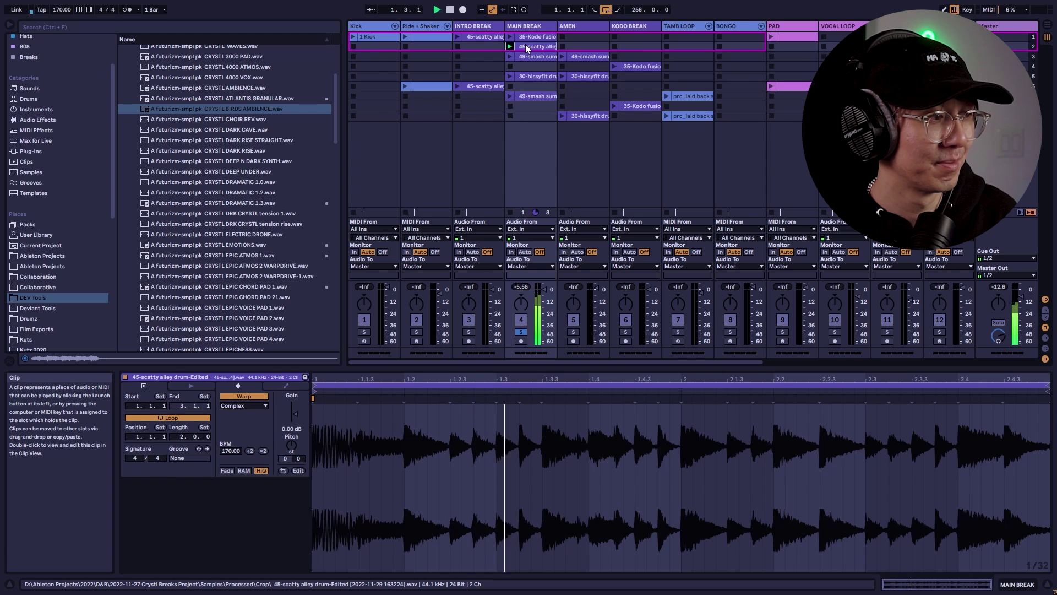
key(space)
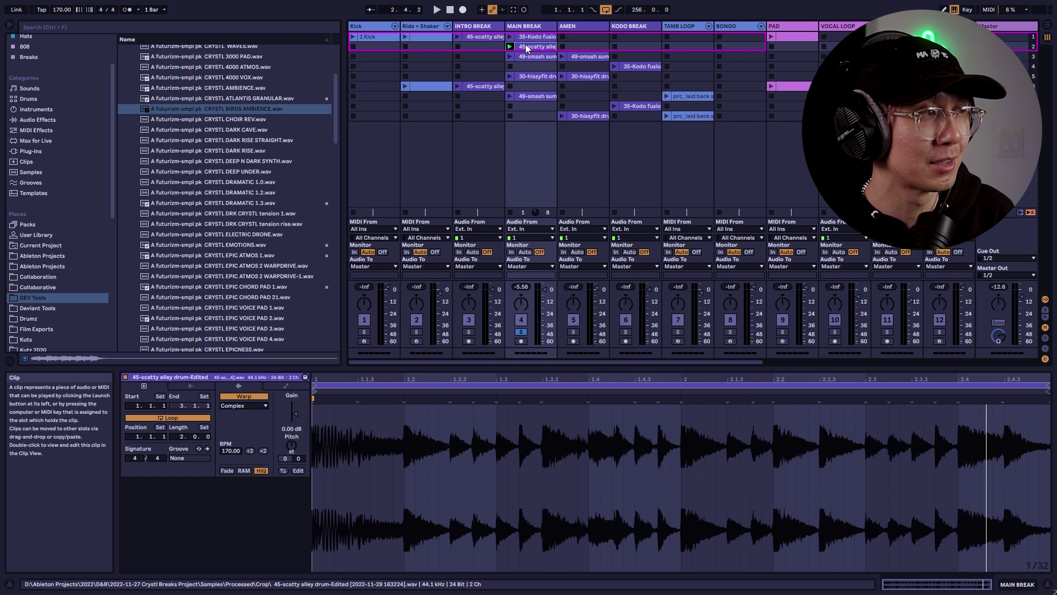
Play the 49-smash sumtin clip and the 30-hissyfit clip on the MAIN BREAK track.
click(508, 57)
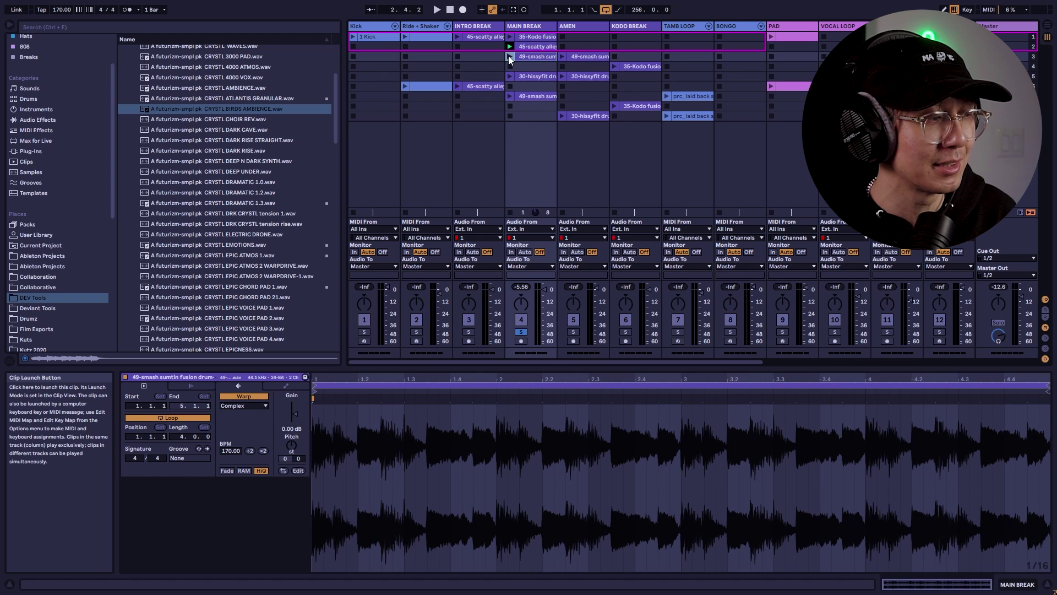
click(510, 56)
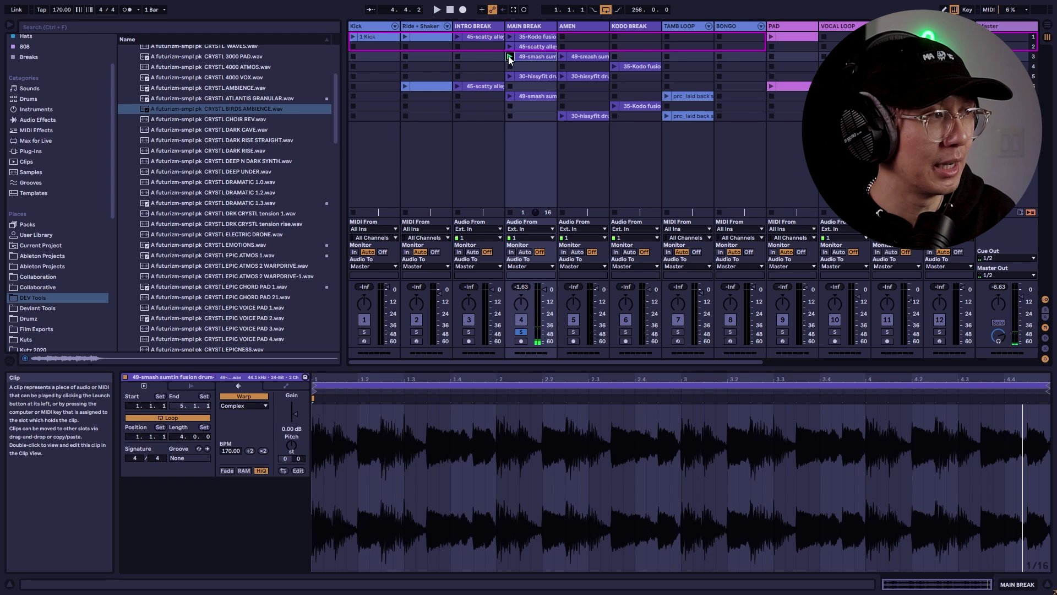
click(527, 76)
click(509, 77)
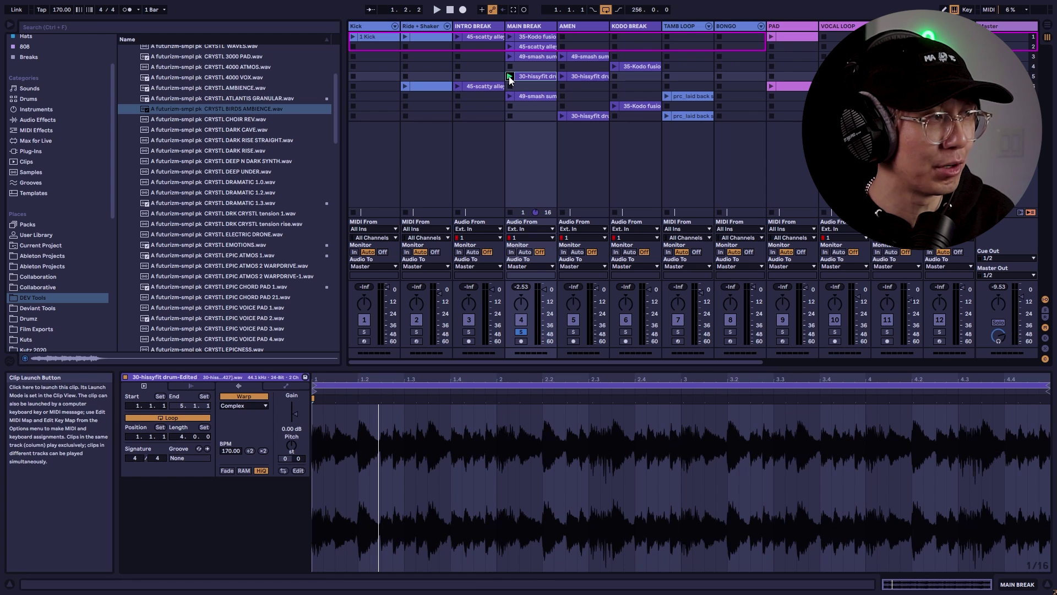
Play the 30-hissyfit and 35-Kodo fusion clips on the MAIN BREAK track and the scene 6 45-scatty alley clip on INTRO BREAK.
click(509, 76)
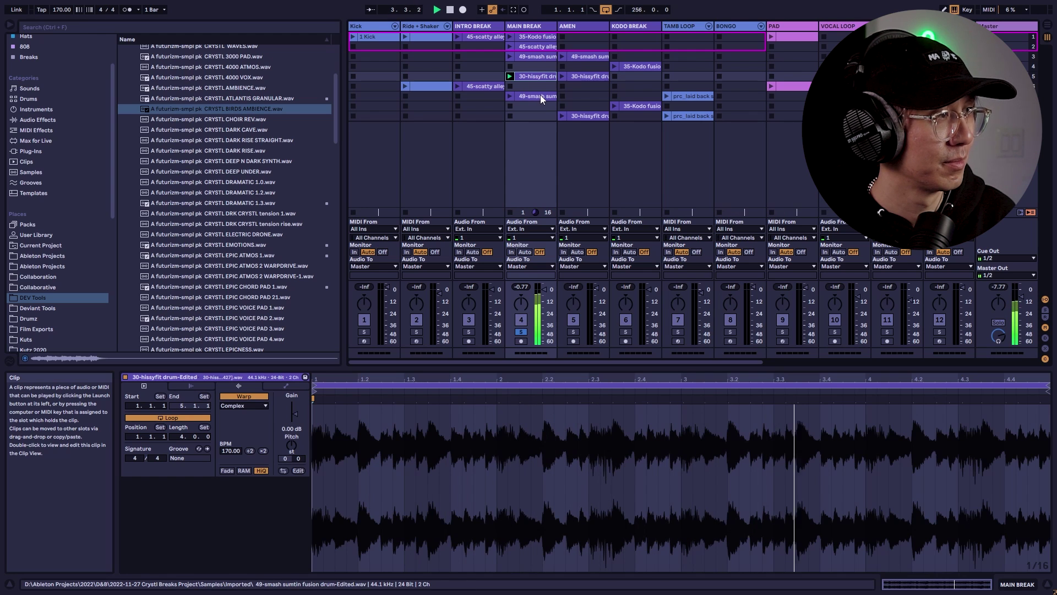
key(space)
click(538, 37)
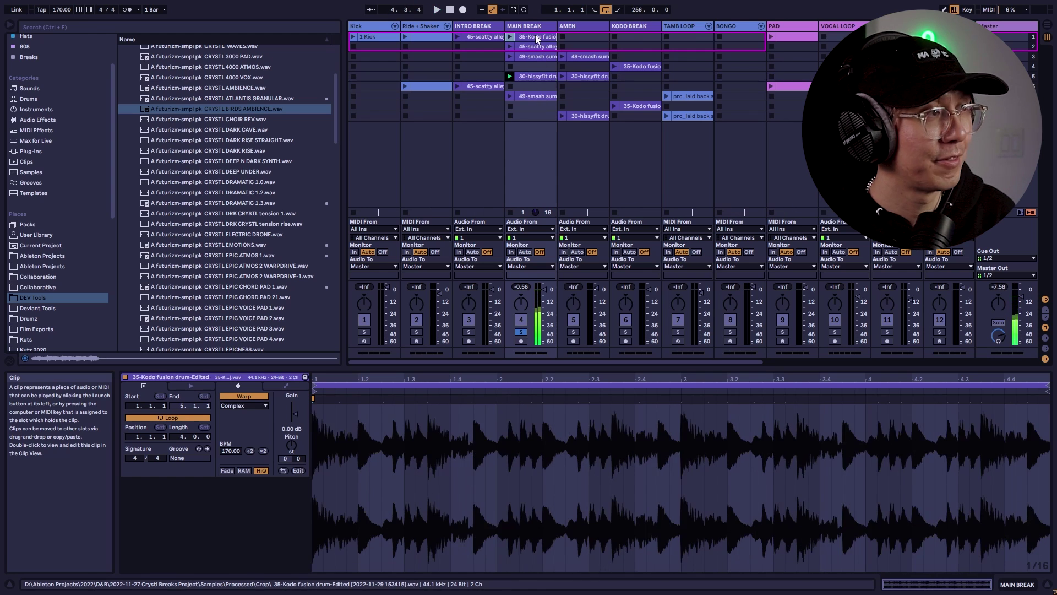
click(510, 37)
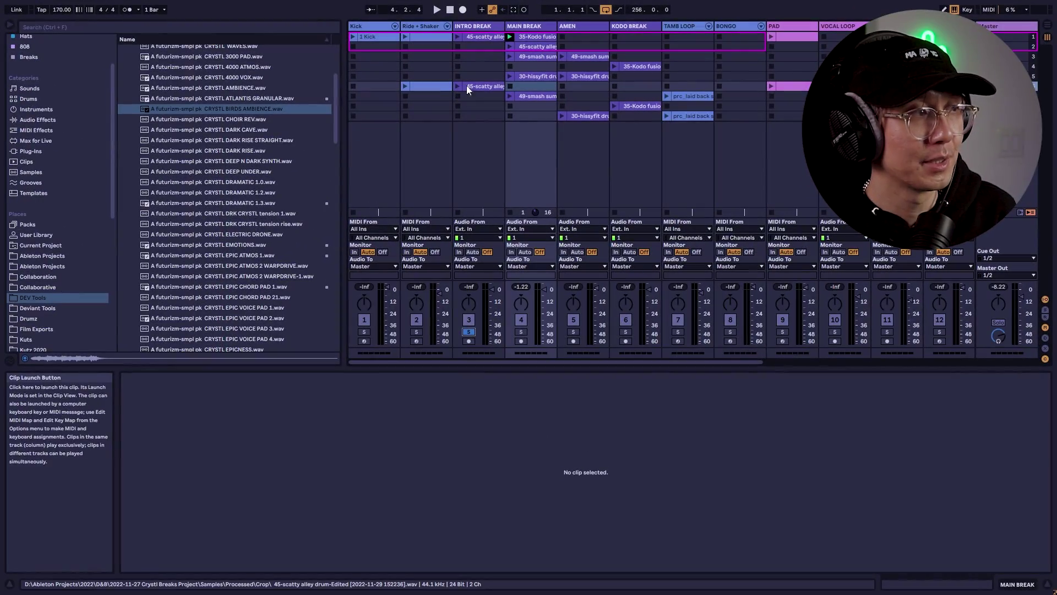
click(478, 87)
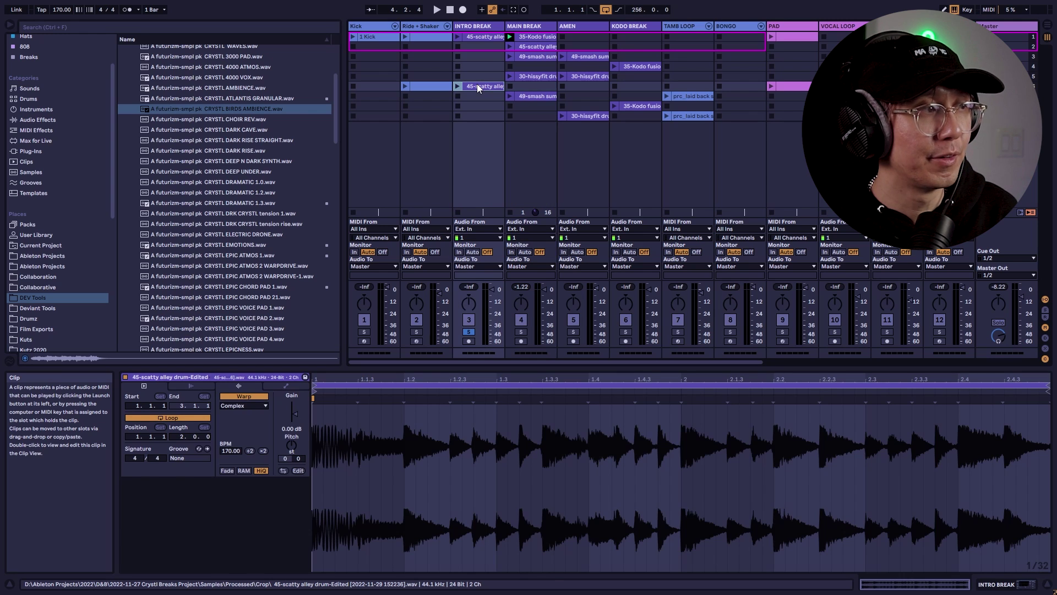
click(458, 87)
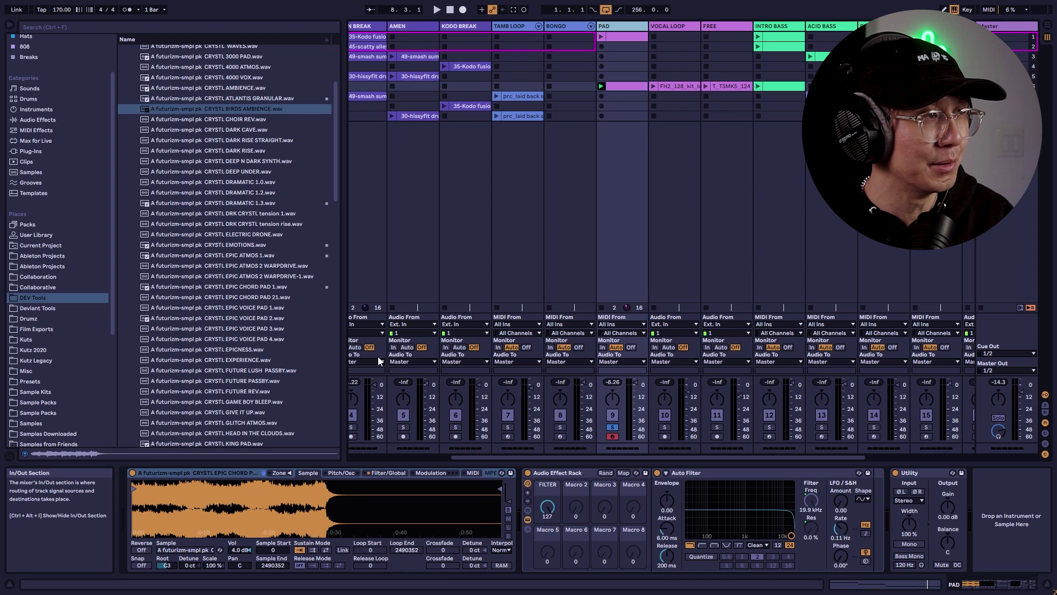
Show the PAD clip's notes, play it soloed, and take the track out of solo before stopping playback.
key(shift+Tab)
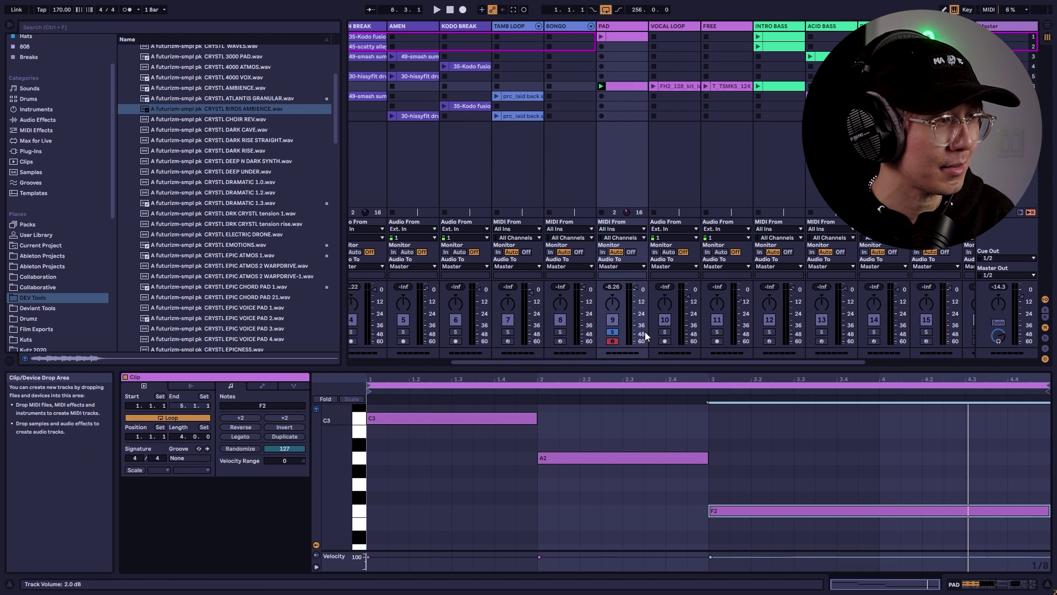
key(space)
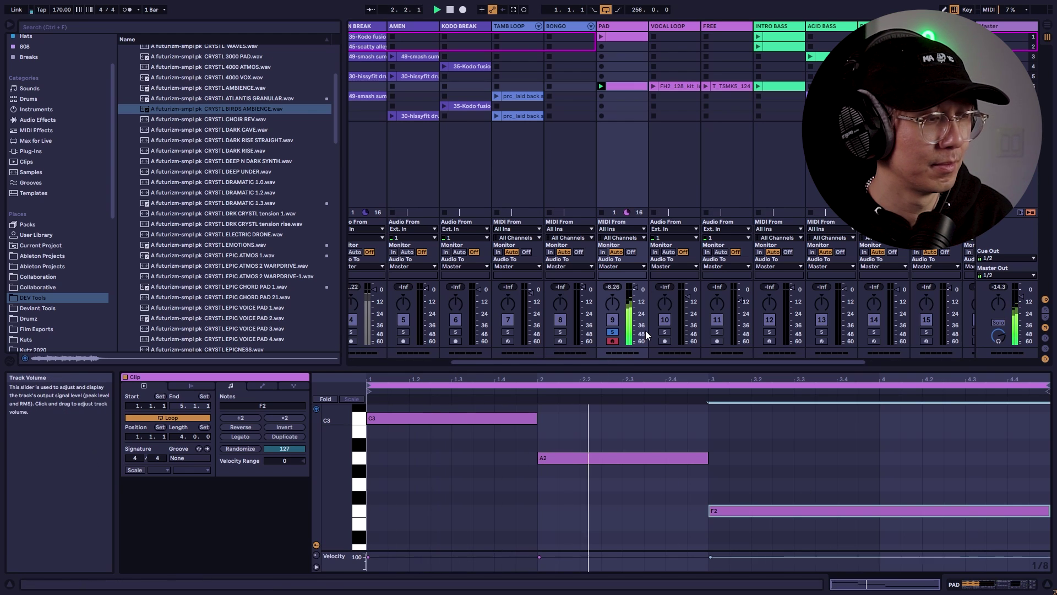
click(613, 332)
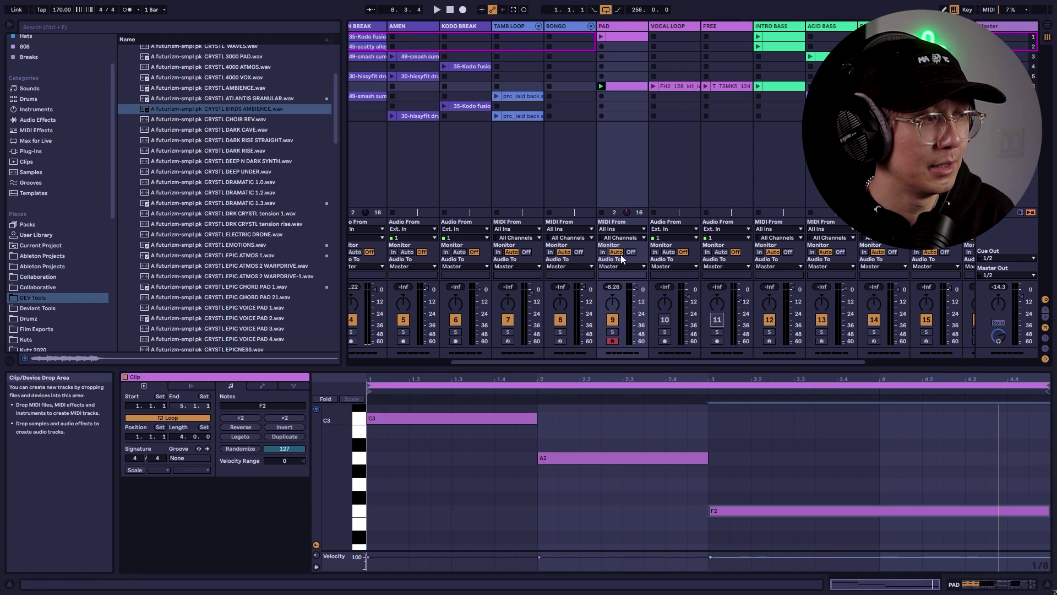
key(space)
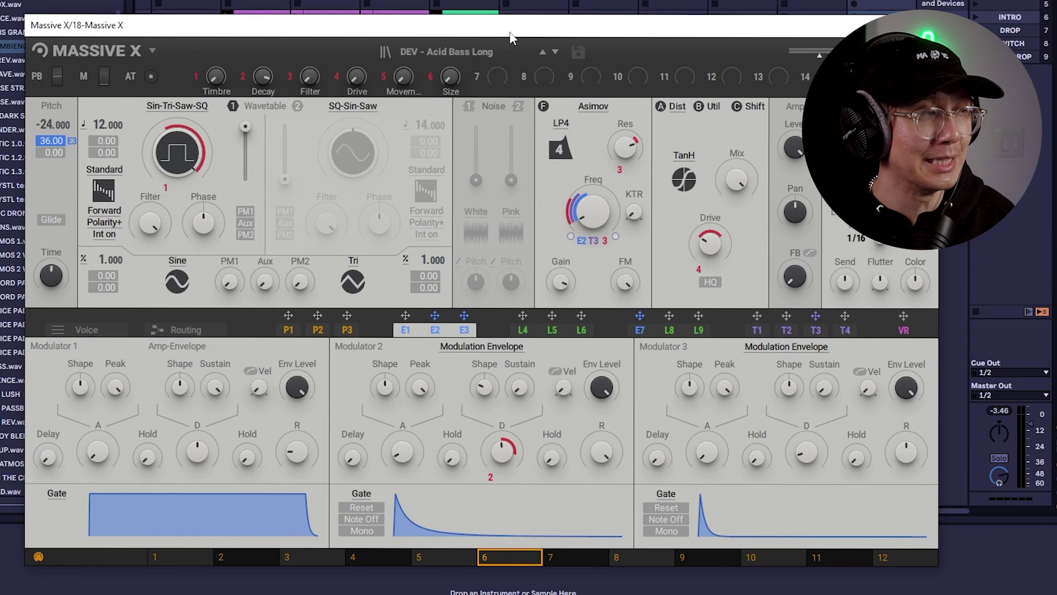
Open the Massive X preset list and audition the DEV bass presets 808, Acid Stab, Foghorn Nasty and Foghorn Screechy.
click(476, 54)
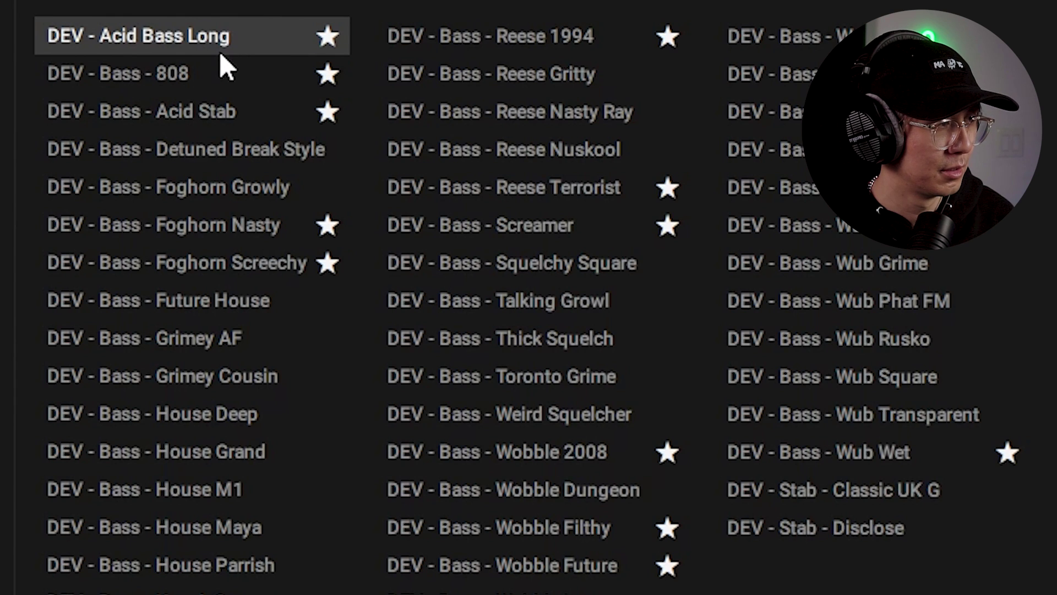
click(214, 71)
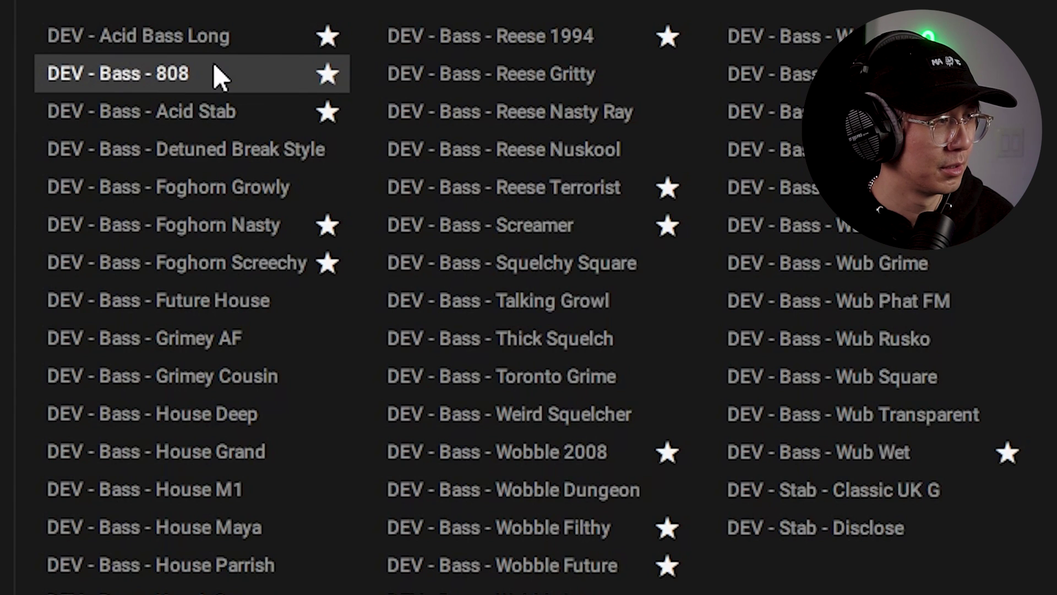
click(220, 108)
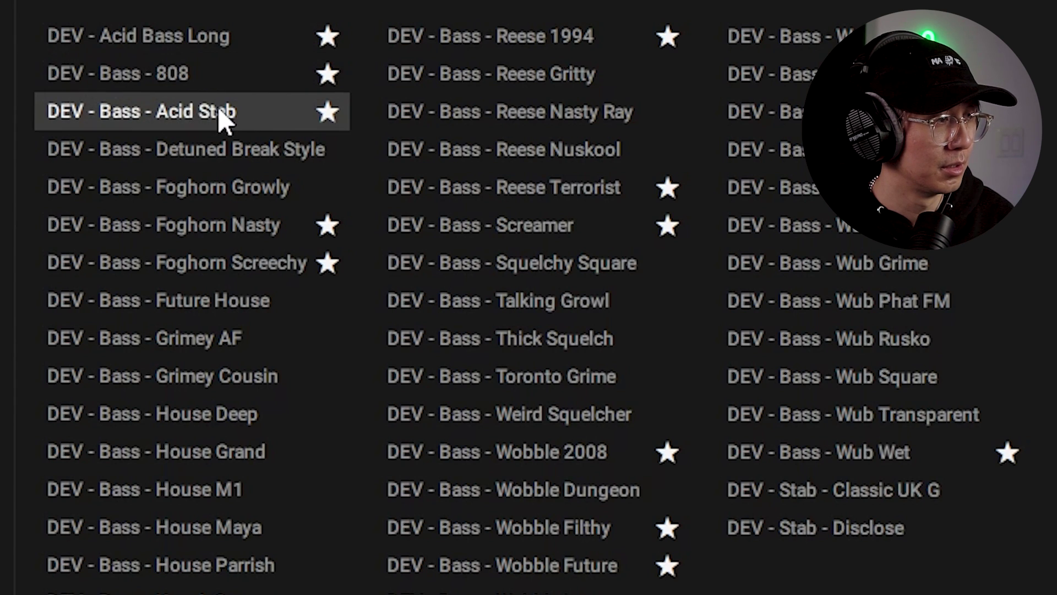
click(238, 226)
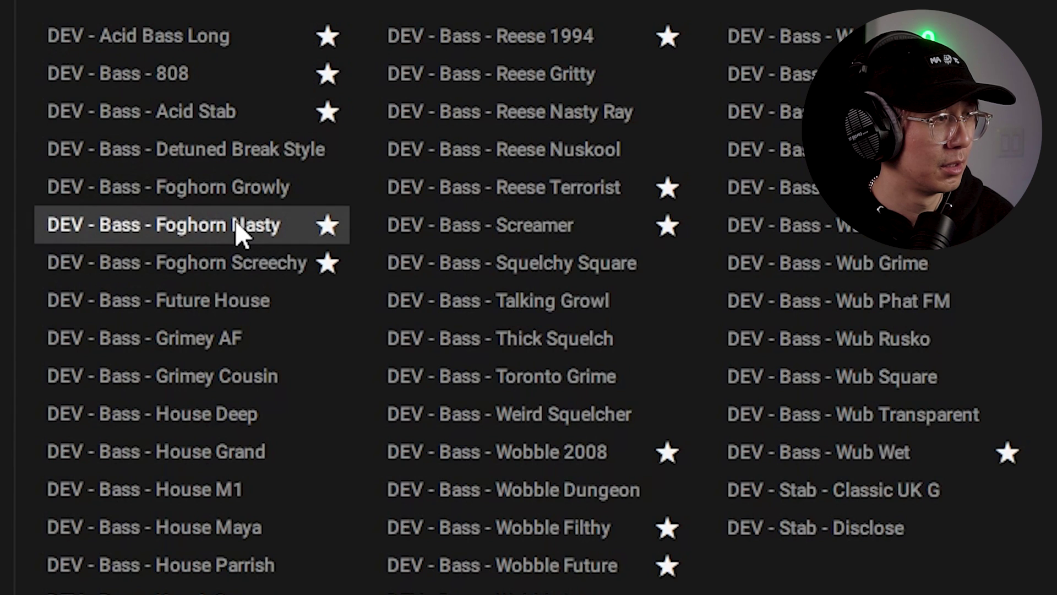
click(249, 259)
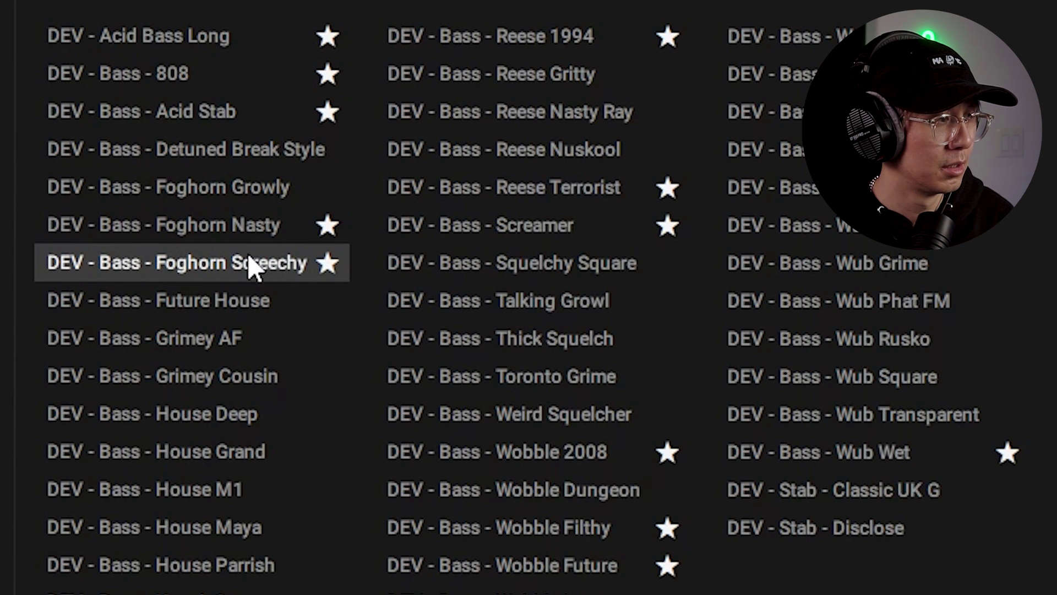
Audition the DEV bass presets Reese 1994, Reese Terrorist, Screamer, Wobble 2008, Wobble Filthy, Wobble Future and Wub Wet.
click(481, 28)
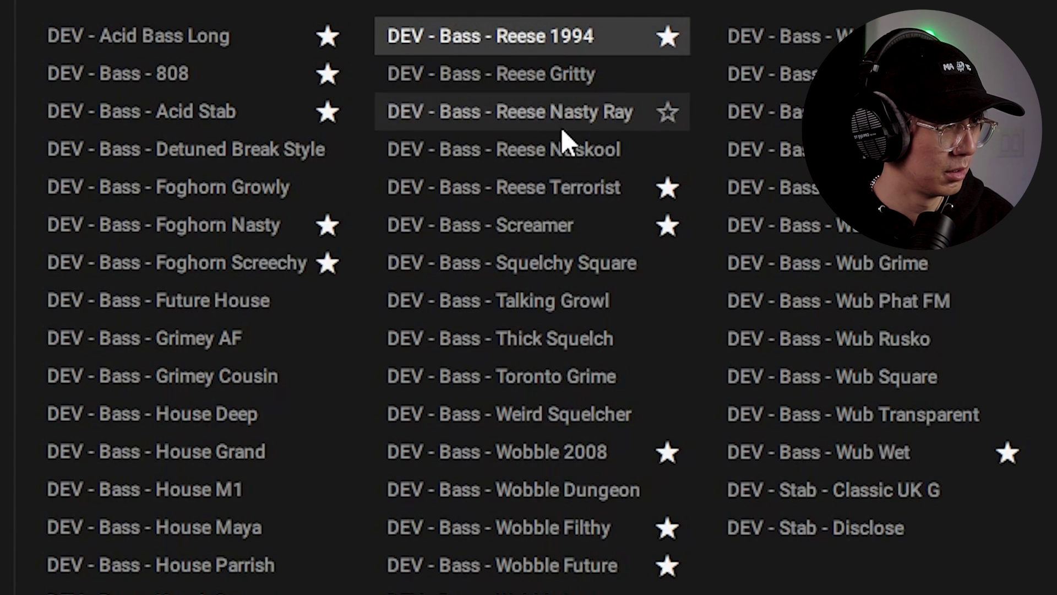
click(567, 194)
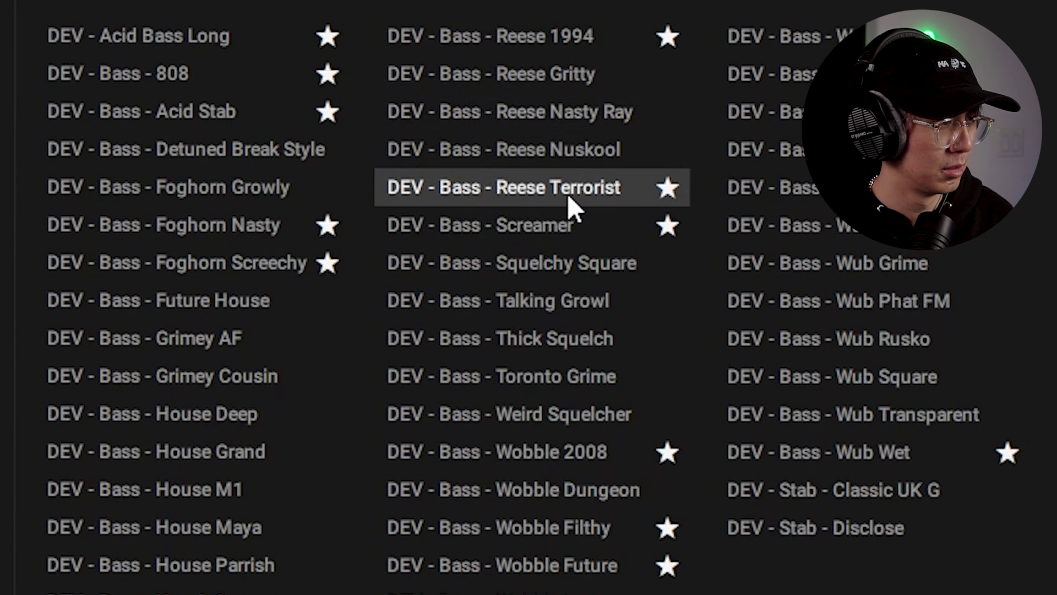
click(567, 230)
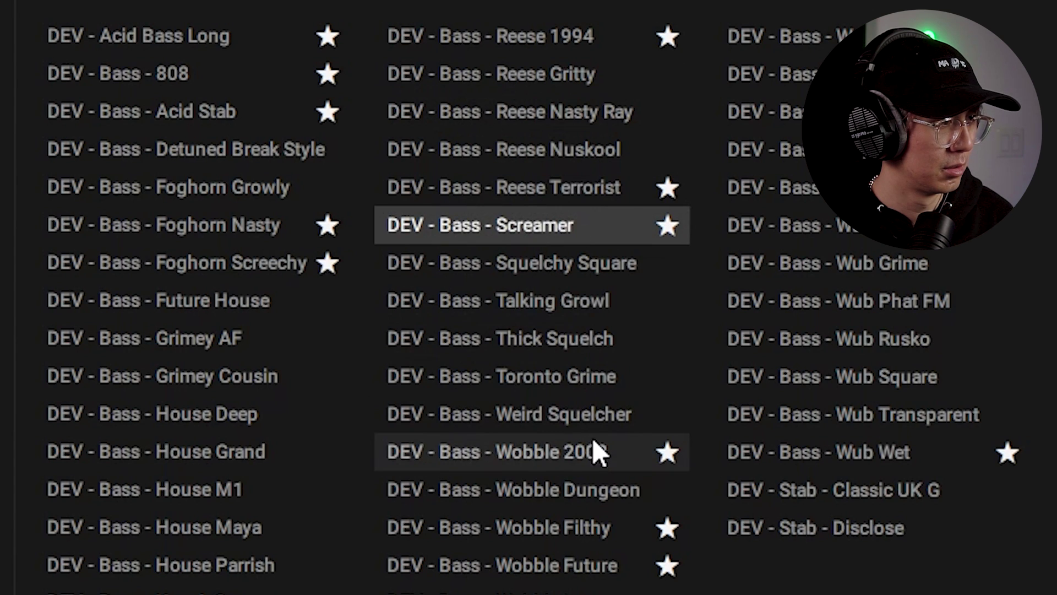
click(590, 452)
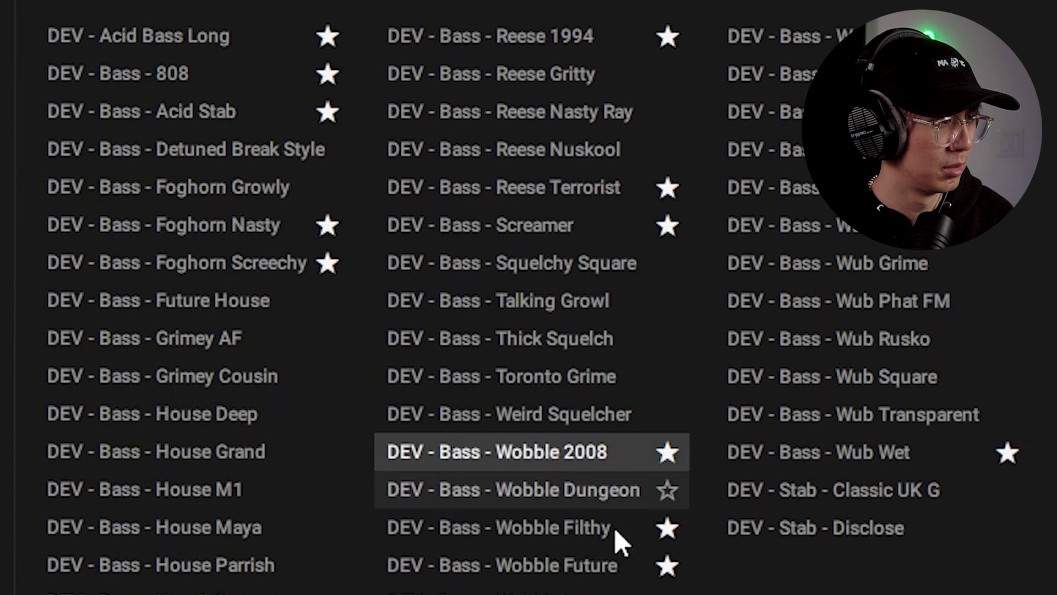
click(586, 538)
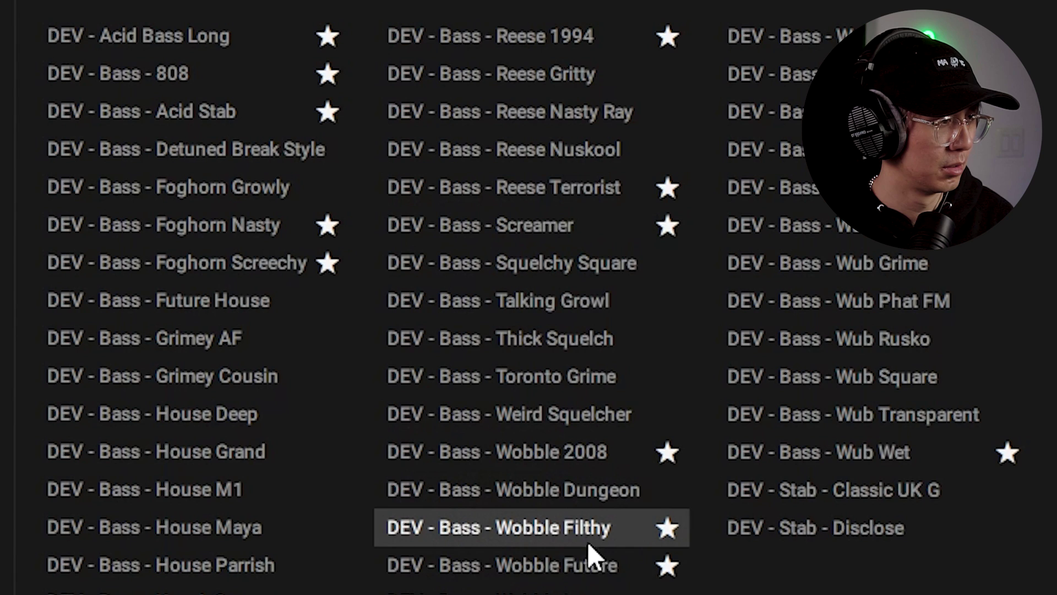
click(602, 576)
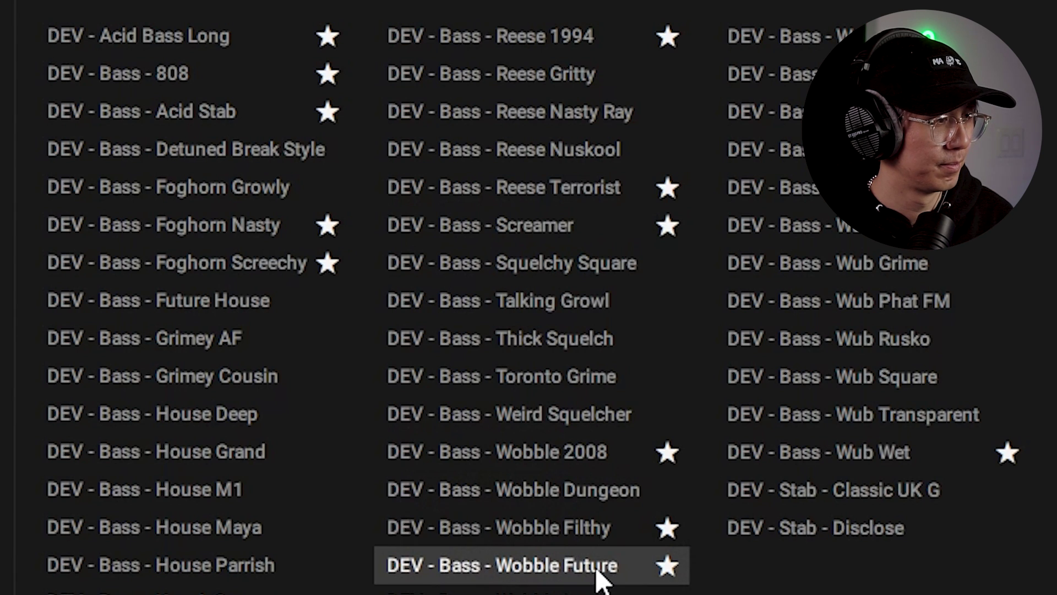
click(838, 453)
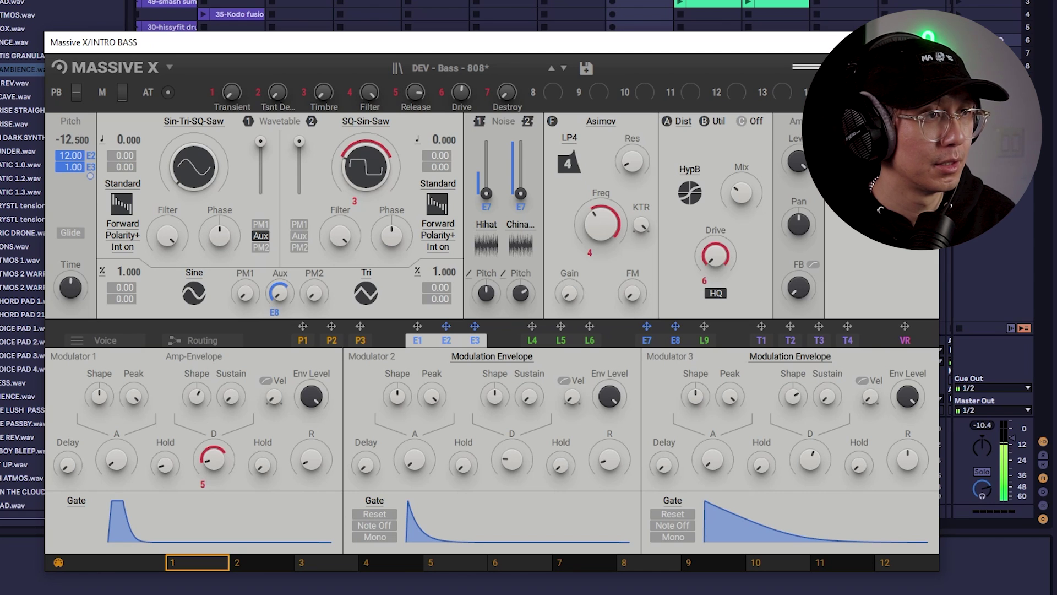
Close the Massive X window and play the INTRO BASS clip with its notes shown, first soloed and then with the other tracks.
click(925, 42)
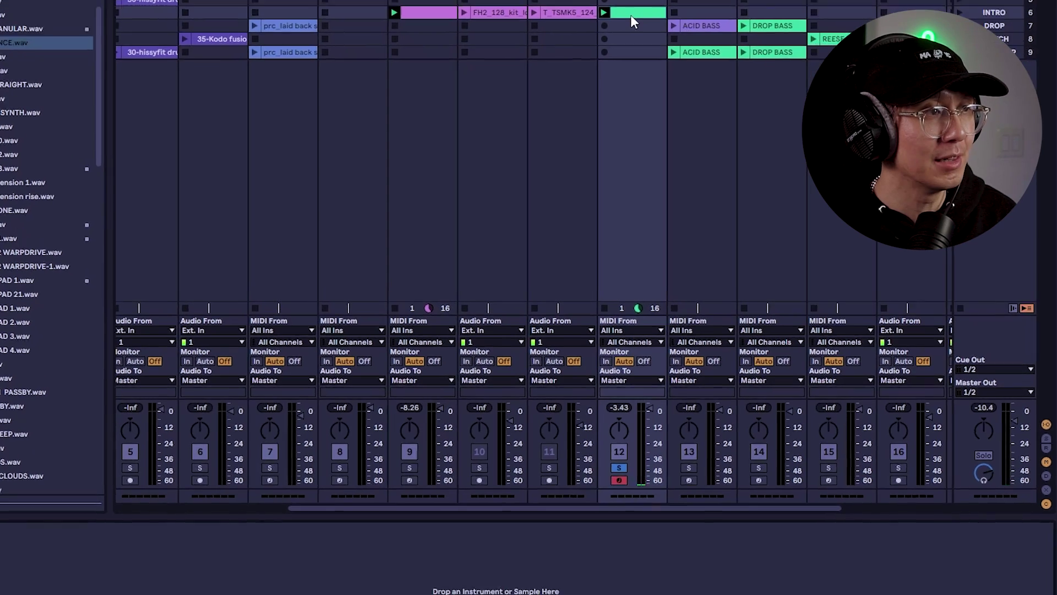
click(629, 15)
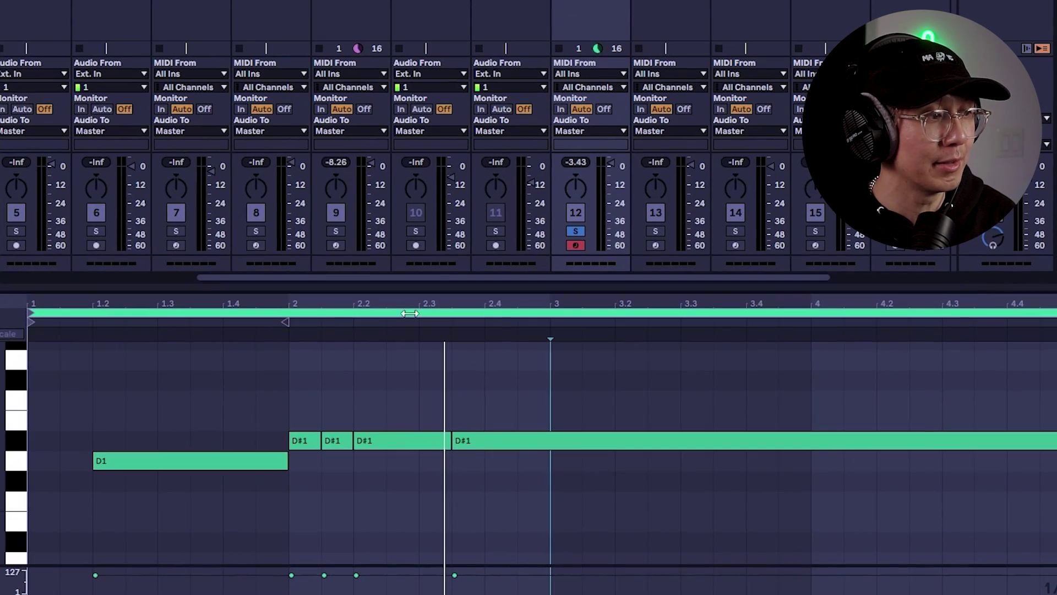
click(429, 392)
key(space)
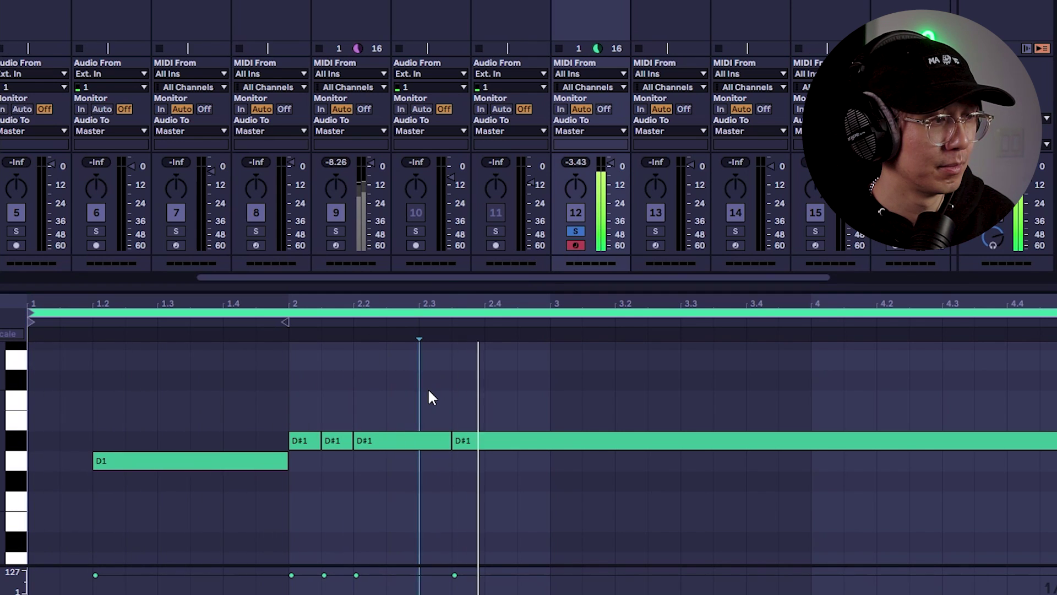
click(575, 230)
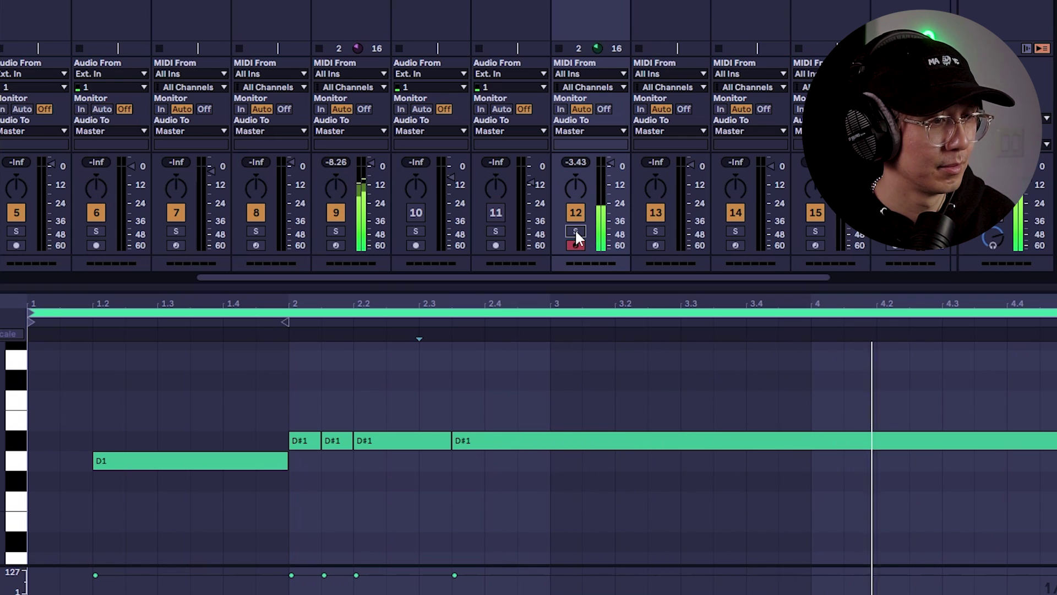
key(space)
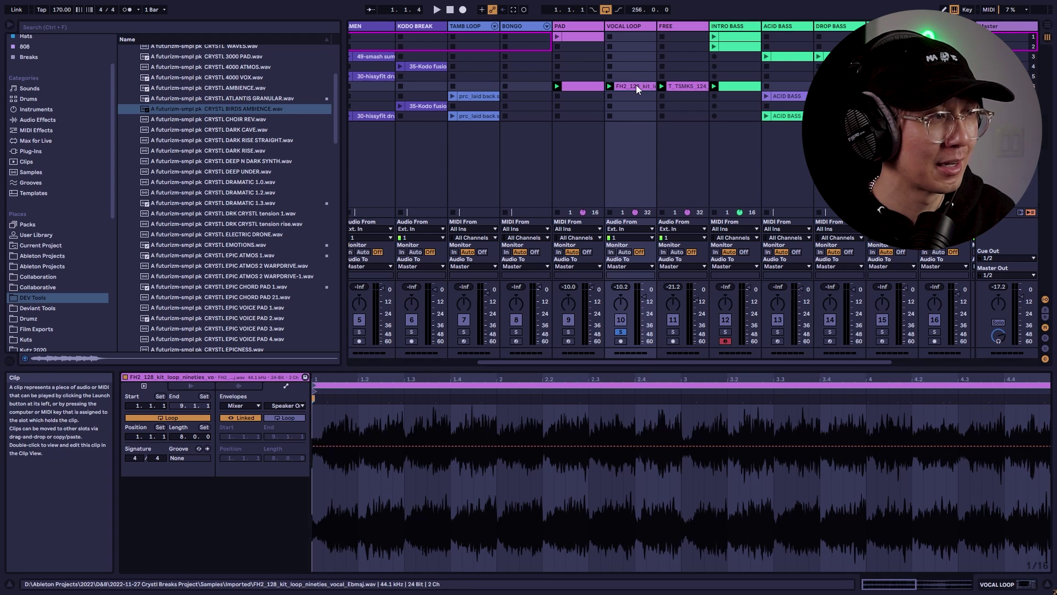
Play the FH2_128 vocal loop, show the T_TSMKS_124 vocal clip on the FREE track and display that track's devices.
key(space)
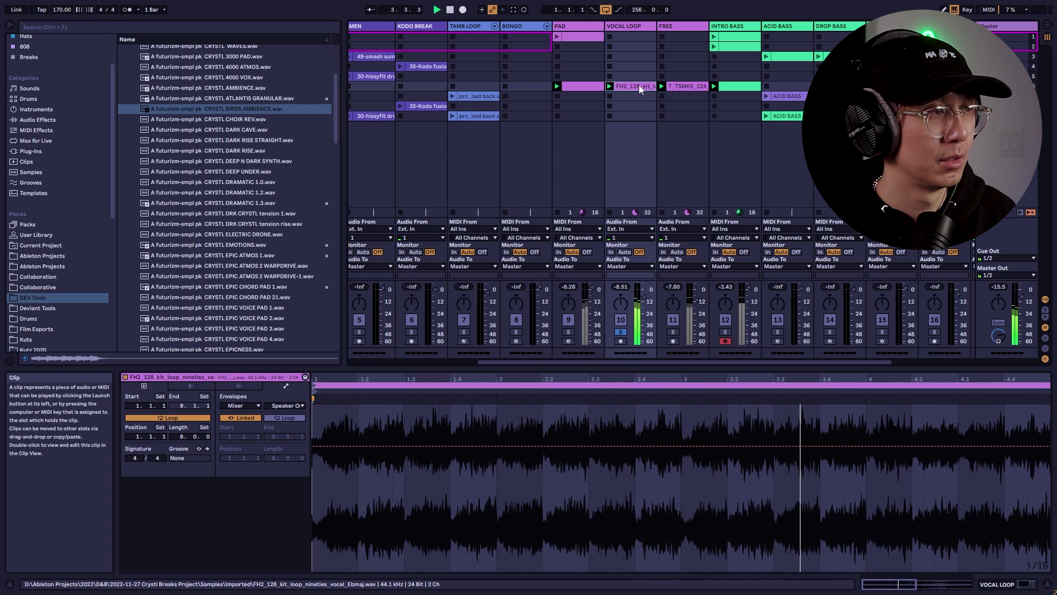
click(692, 87)
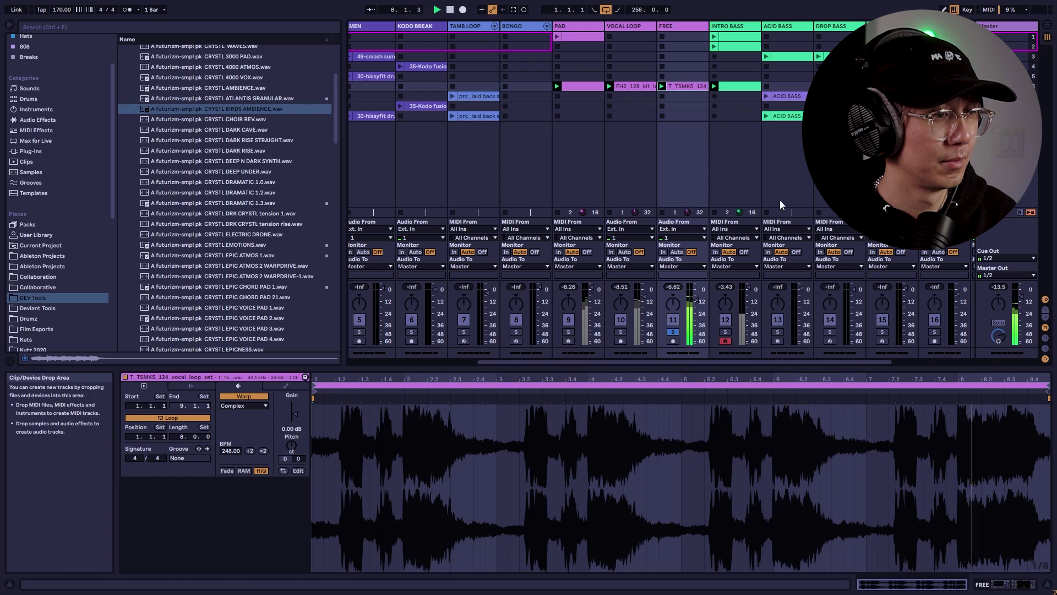
key(shift+Tab)
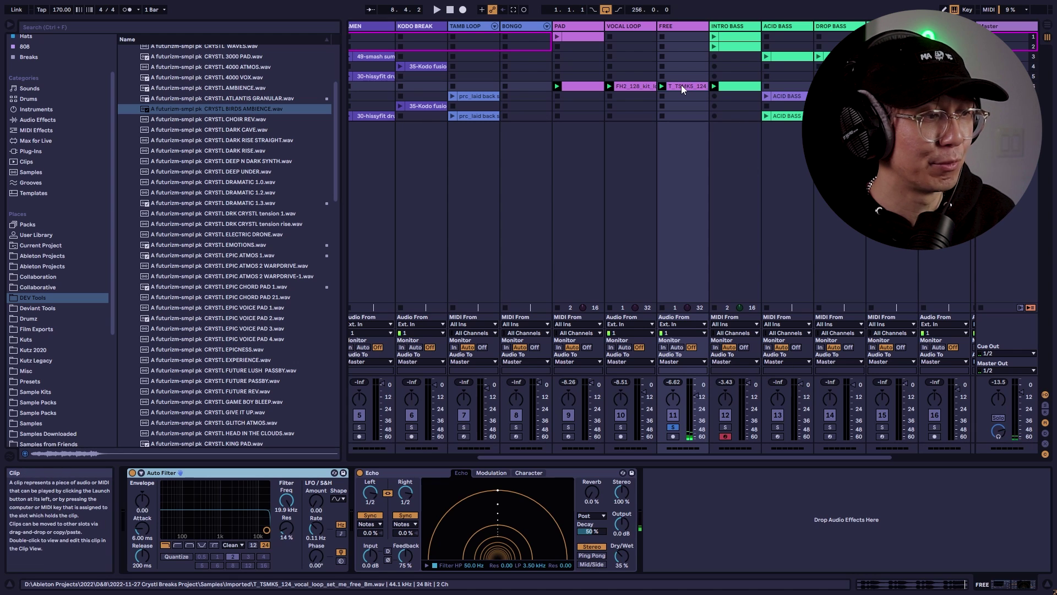
Take the FREE track out of solo, select its T_TSMKS_124 vocal clip and play the combined intro clips.
click(673, 427)
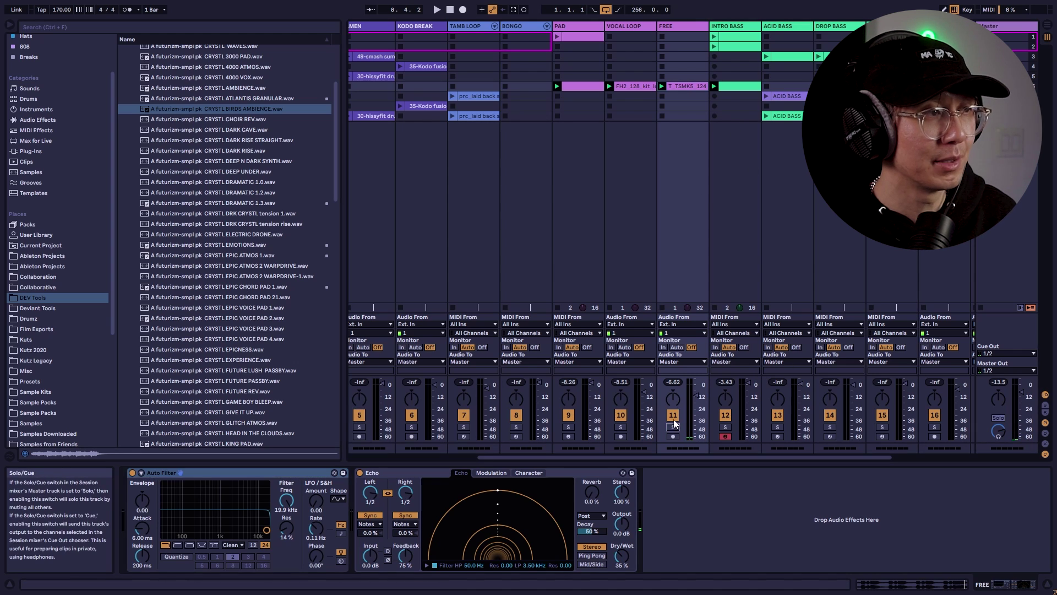
click(689, 85)
key(space)
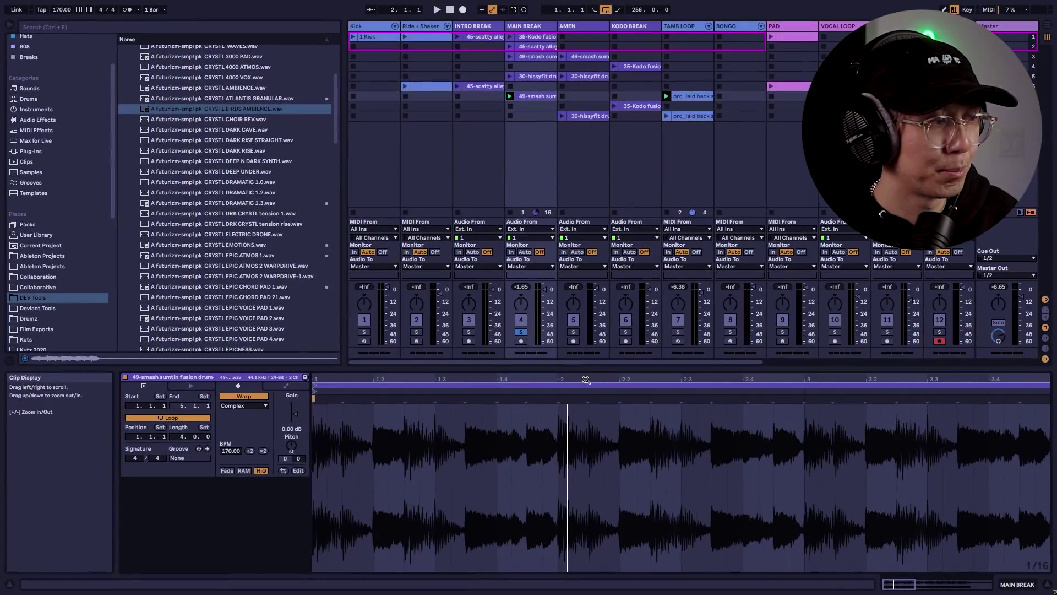
Show the full four bars of the 49-smash sumtin clip, play it soloed, and take the MAIN BREAK track out of solo.
drag(586, 379, 513, 371)
key(space)
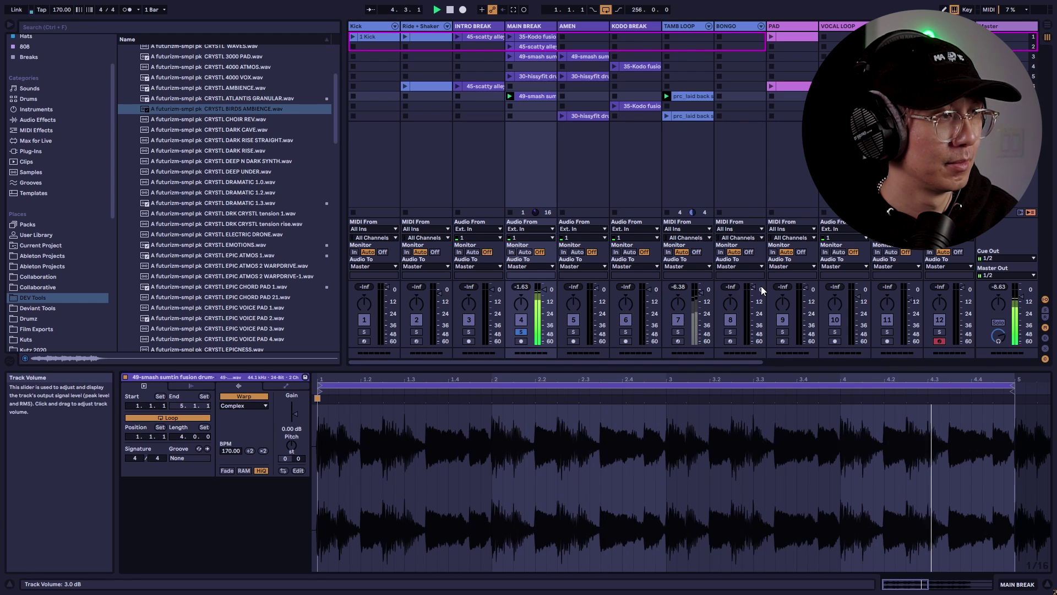
click(521, 331)
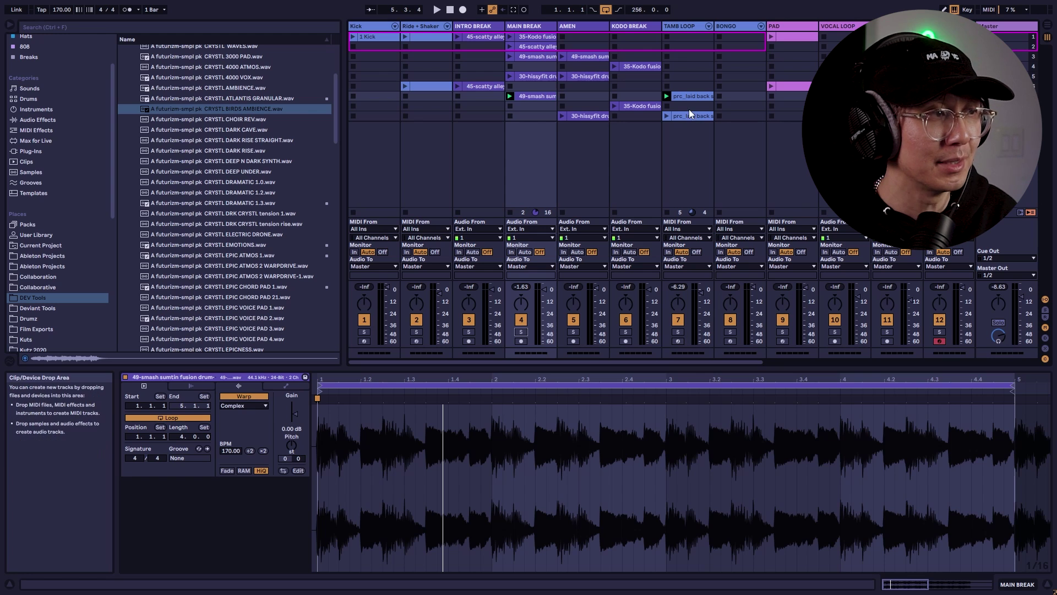
Solo the TAMB LOOP track and show the sliced notes of its scene 7 prc_laid back shakers clip.
click(678, 332)
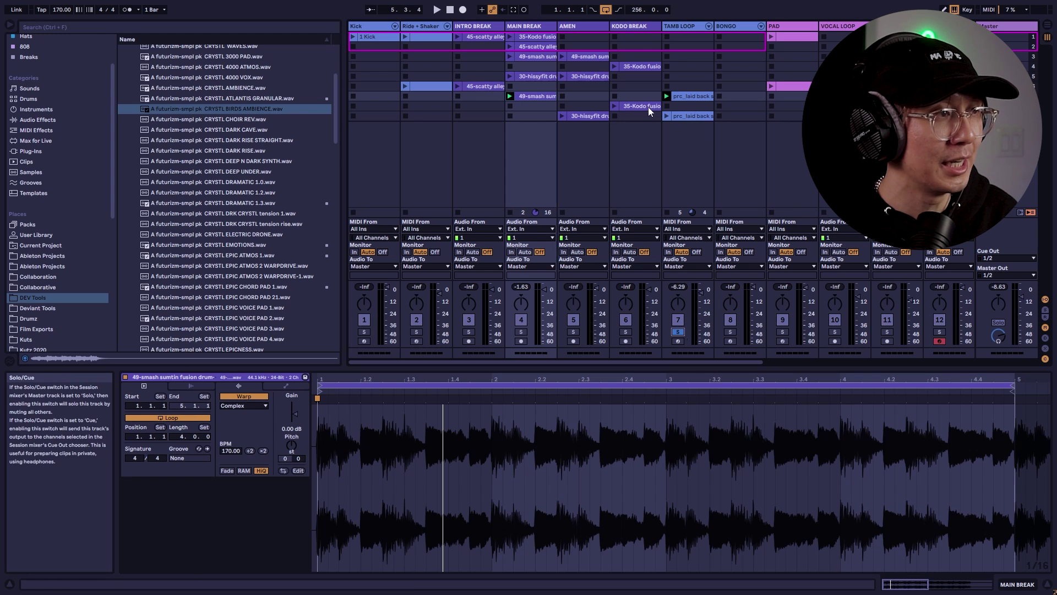
click(680, 98)
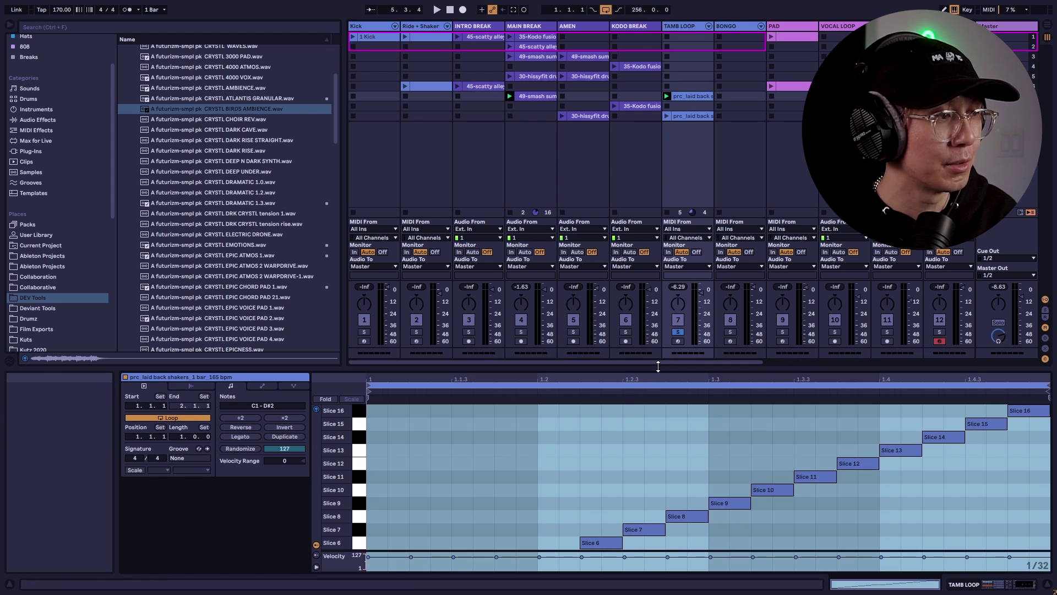
Enlarge the note editor until all 16 shaker slices fit and play the soloed TAMB LOOP clip.
drag(655, 358, 630, 208)
key(space)
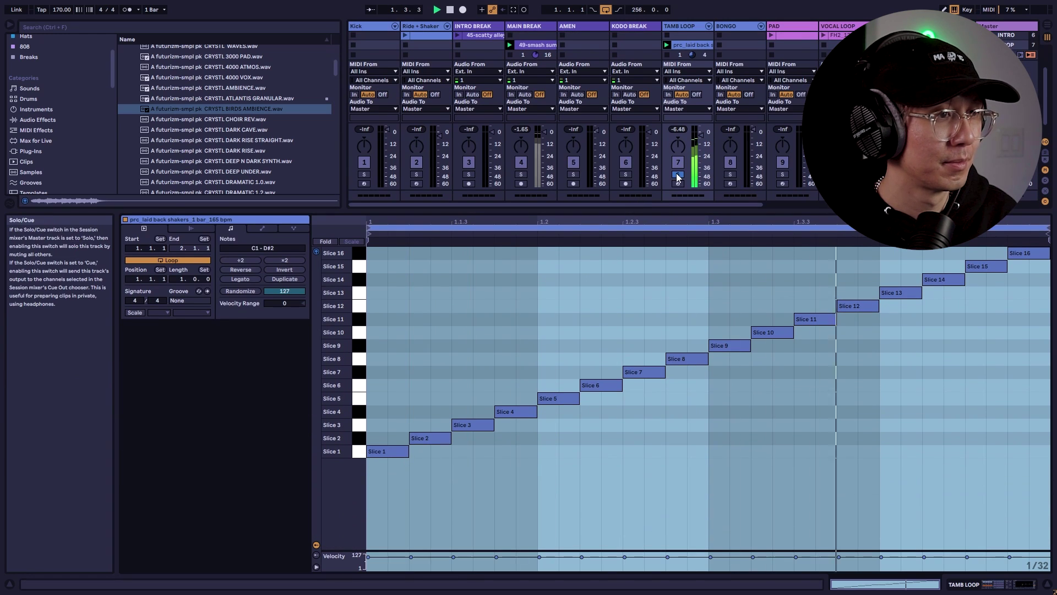
key(space)
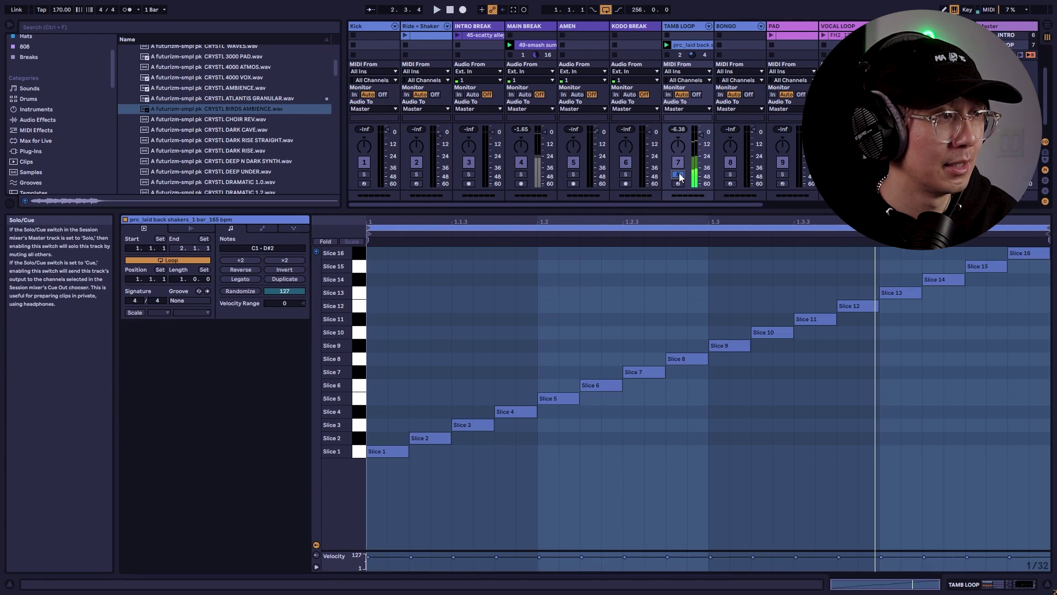
Take the TAMB LOOP track out of solo and compare the beat with that track muted and unmuted.
click(678, 175)
drag(673, 212, 673, 304)
key(space)
click(678, 254)
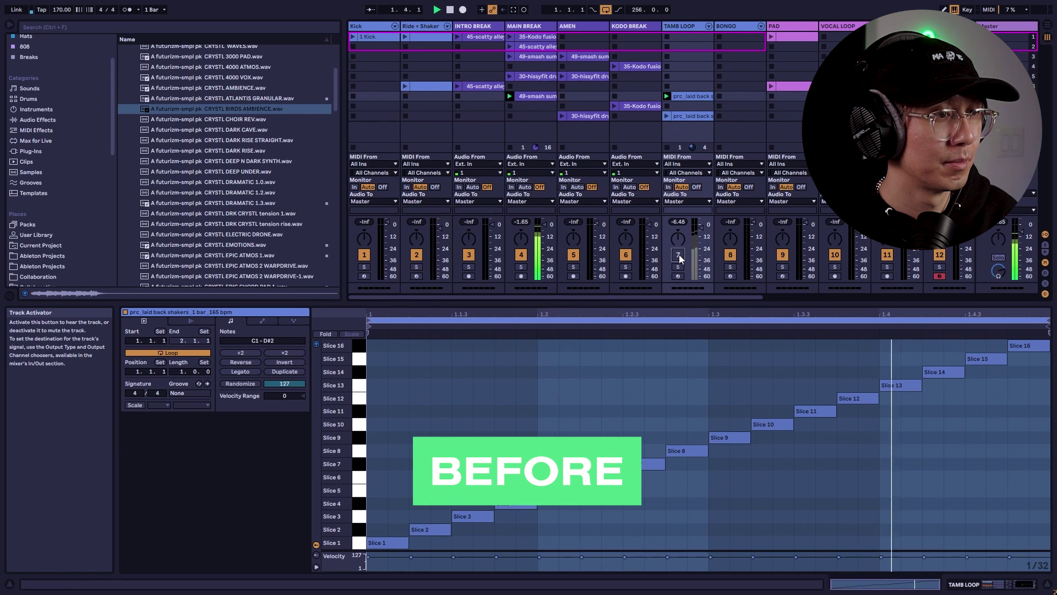
click(679, 254)
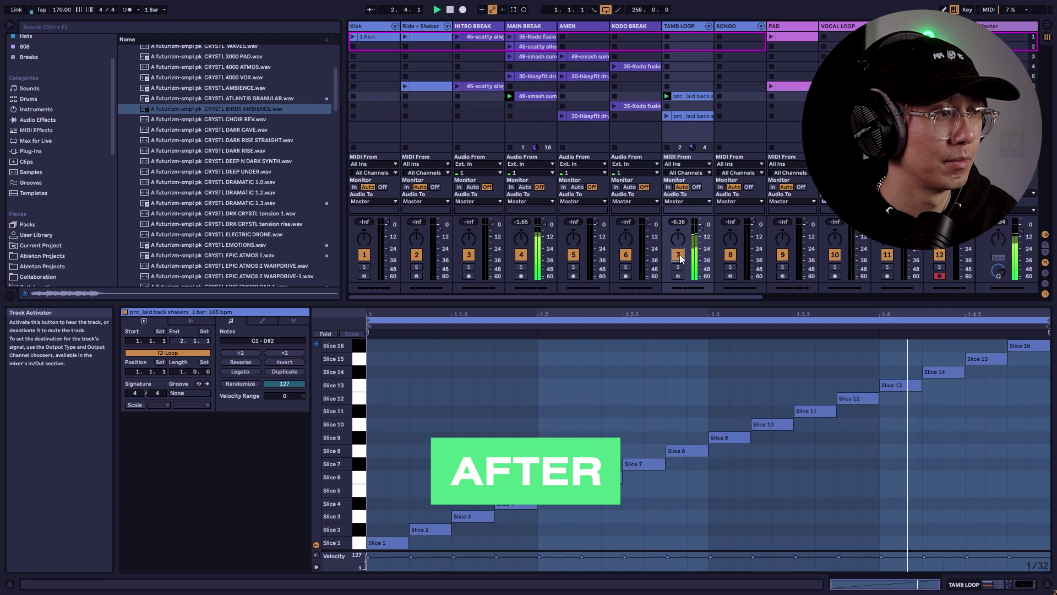
Show the notes of the scene 7 ACID BASS clip, play it, and take the ACID BASS track out of solo.
drag(726, 299, 822, 298)
click(627, 98)
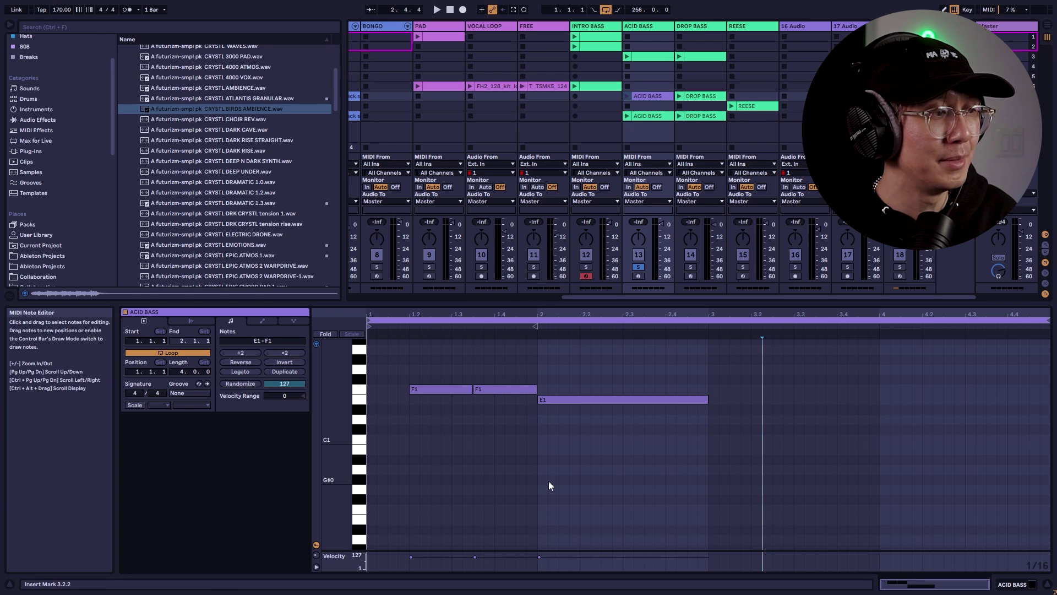
scroll(548, 481, up, 1)
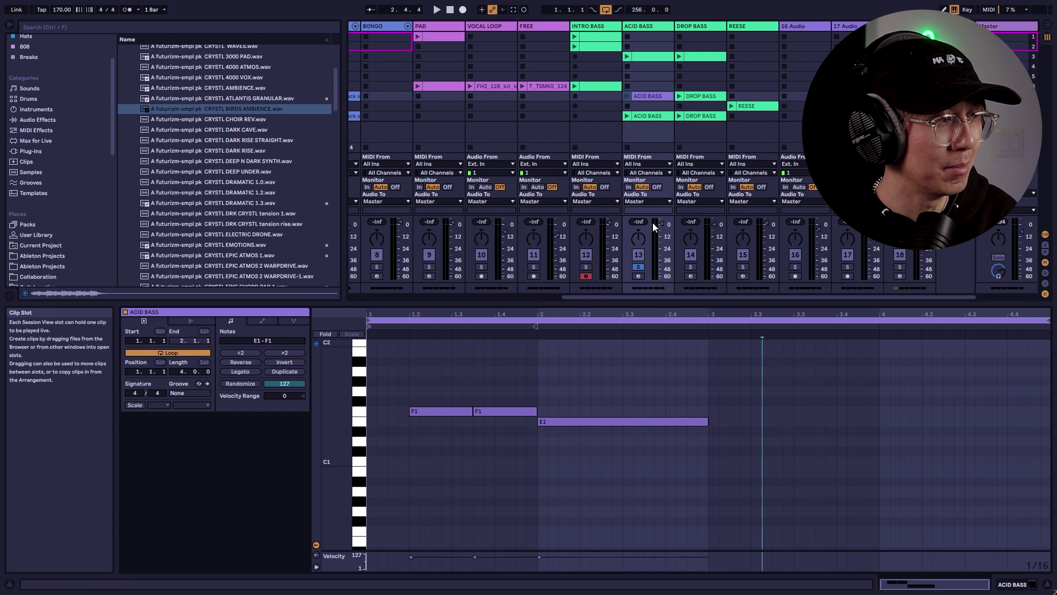
click(626, 96)
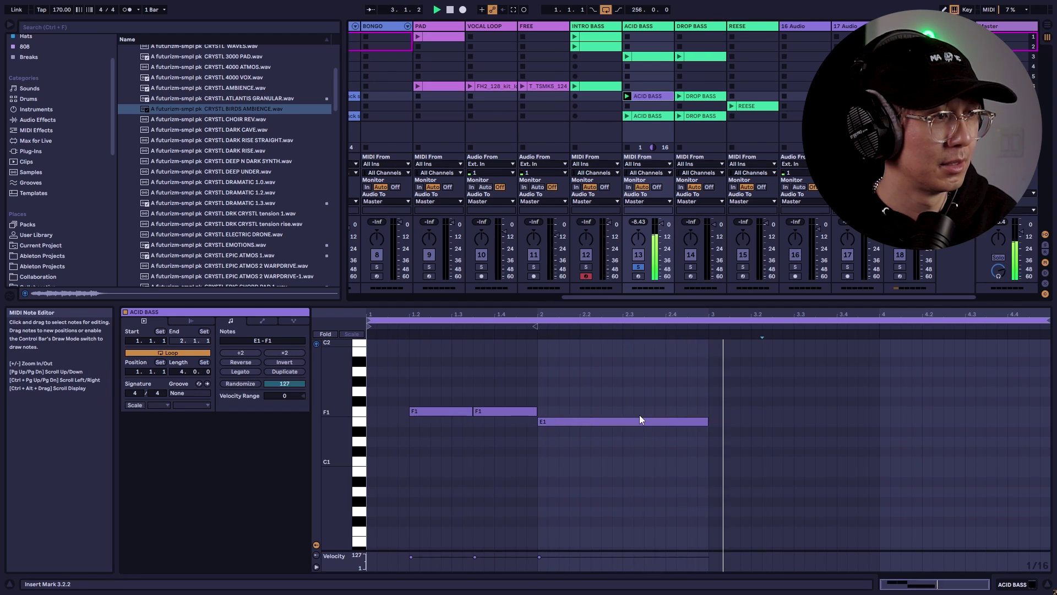
click(638, 267)
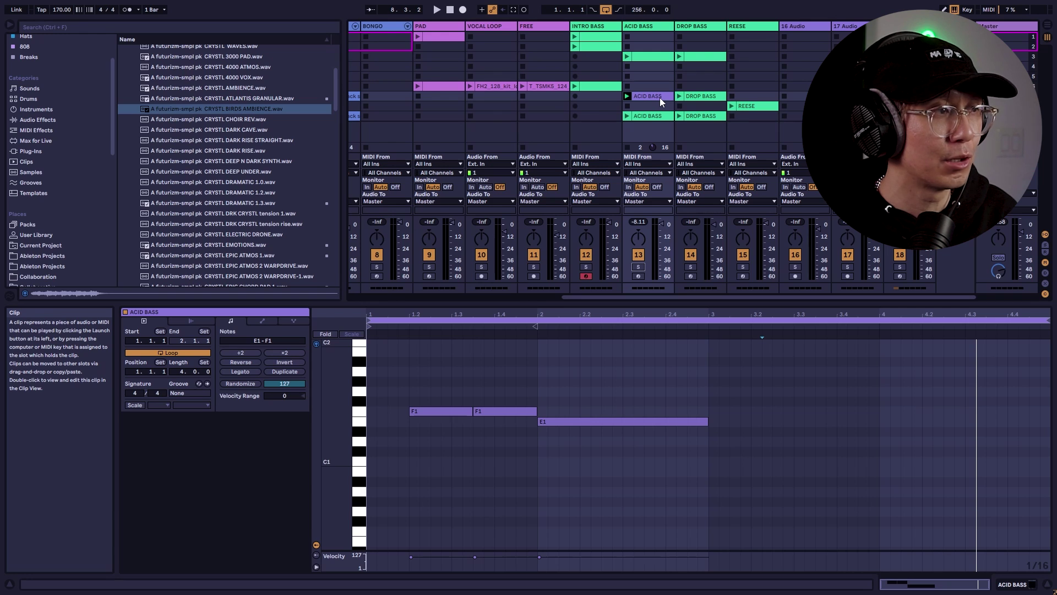
Arm the ACID BASS track for live playing, then arm the DROP BASS track instead.
click(653, 26)
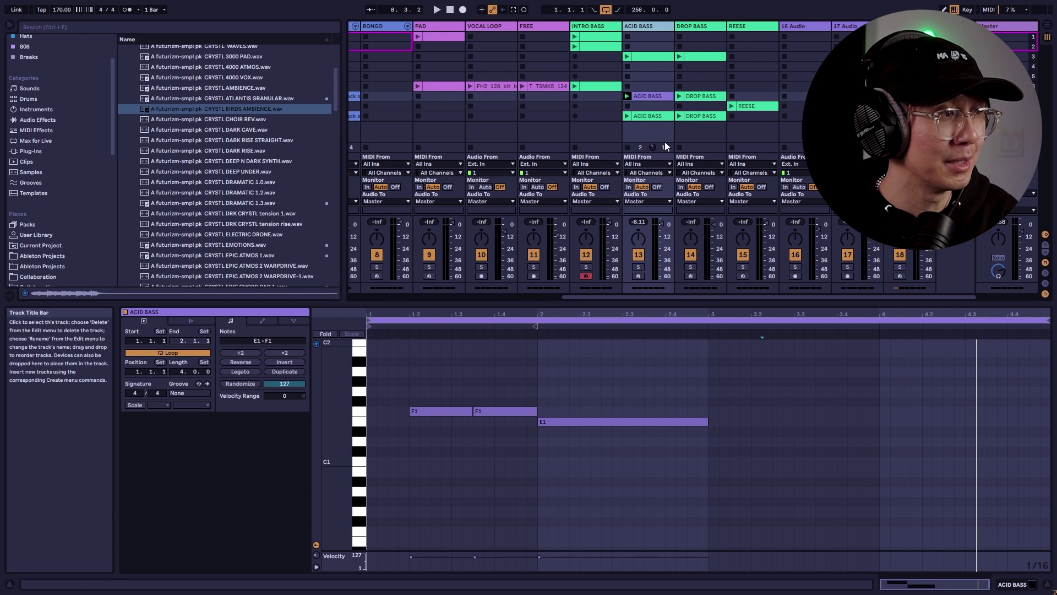
click(640, 276)
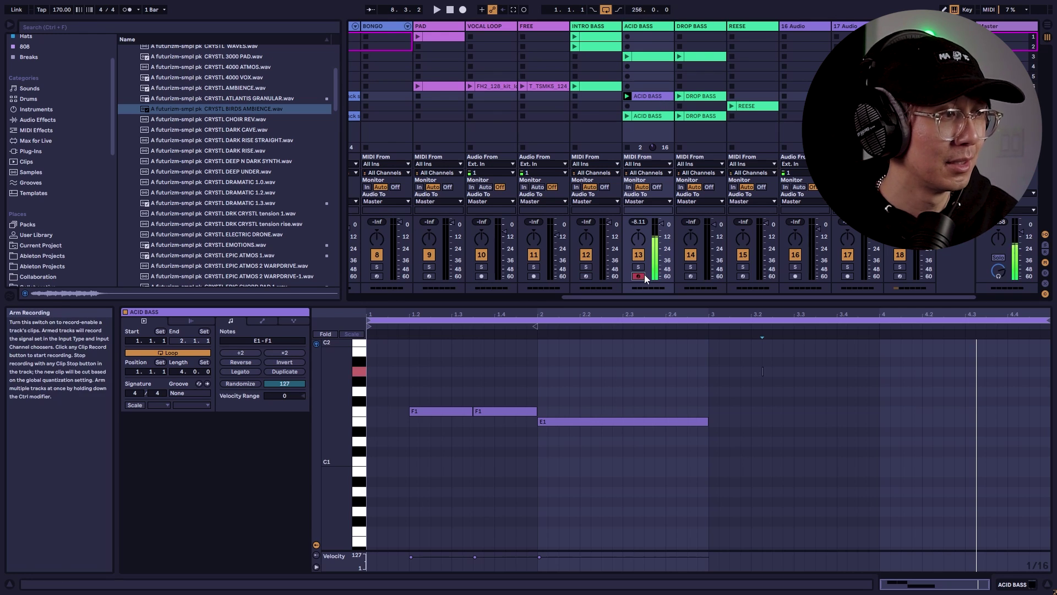
click(690, 276)
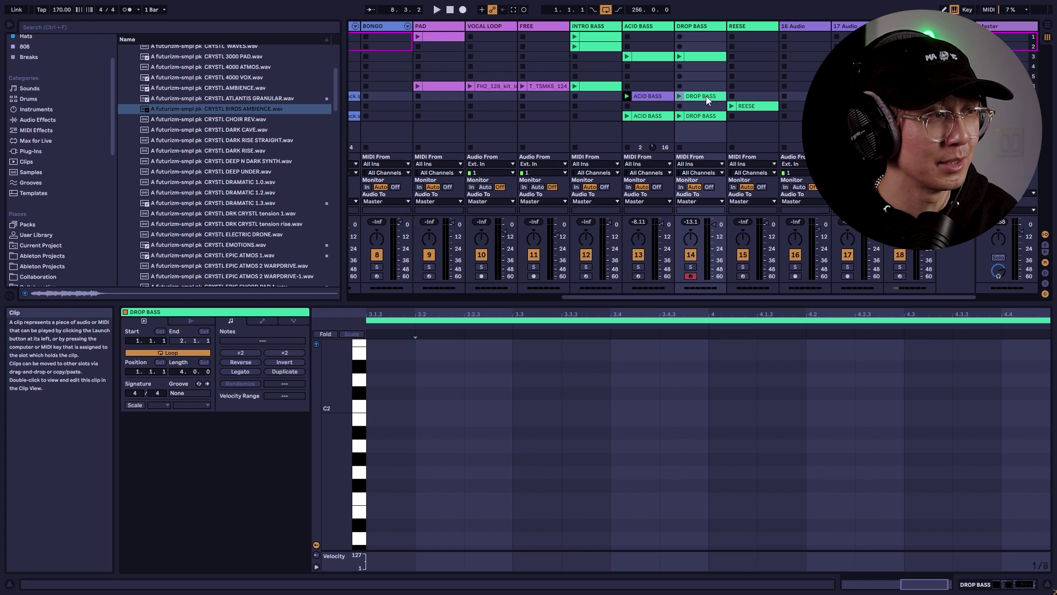
Open the scene 7 ACID BASS and DROP BASS clips together in the note editor and alternate the clip being edited, finishing on DROP BASS.
click(662, 97)
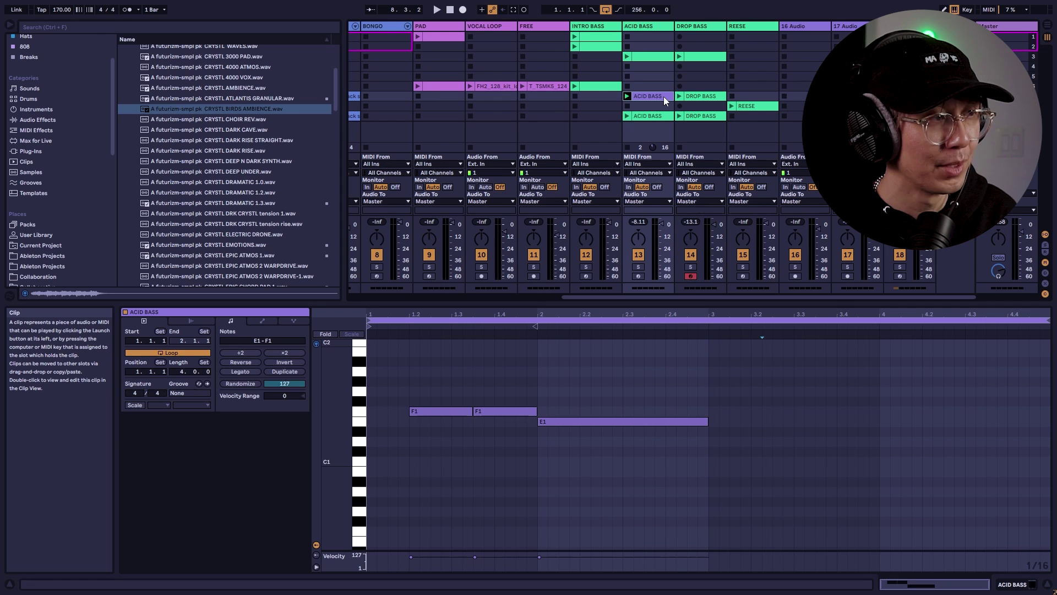
shift+click(714, 97)
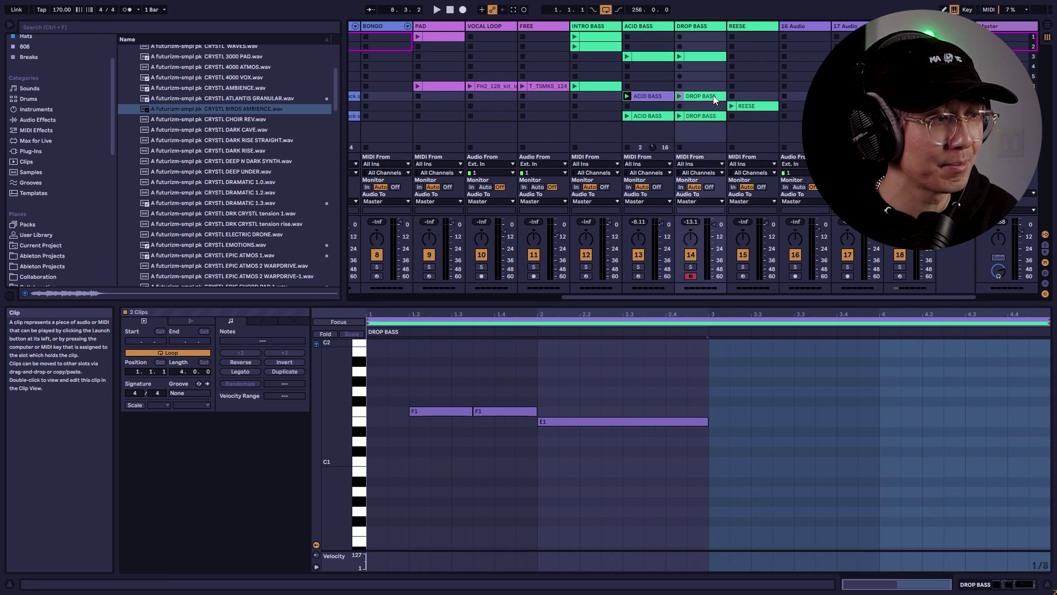
click(636, 323)
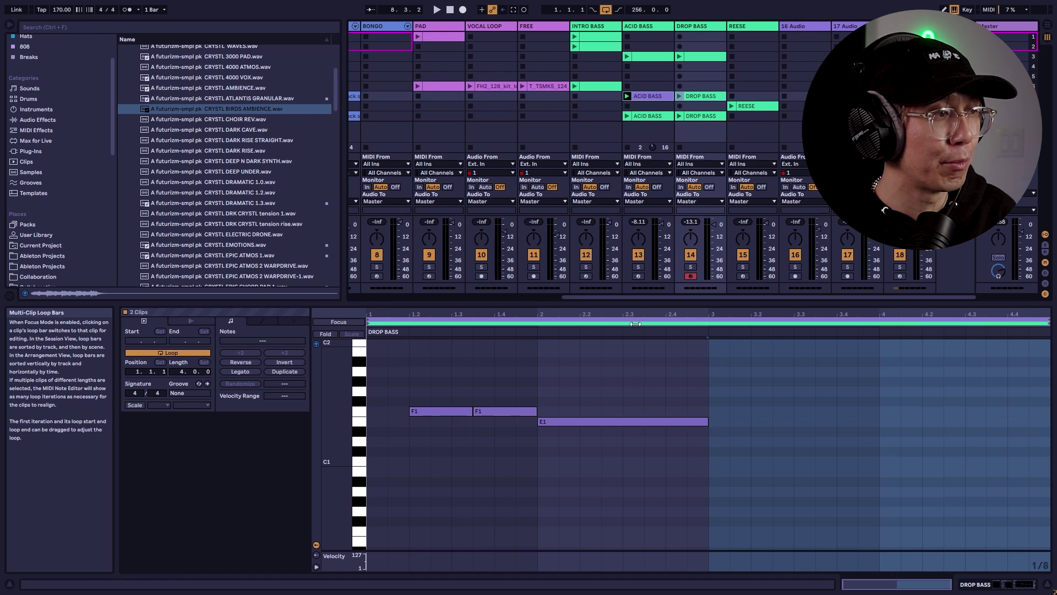
click(638, 322)
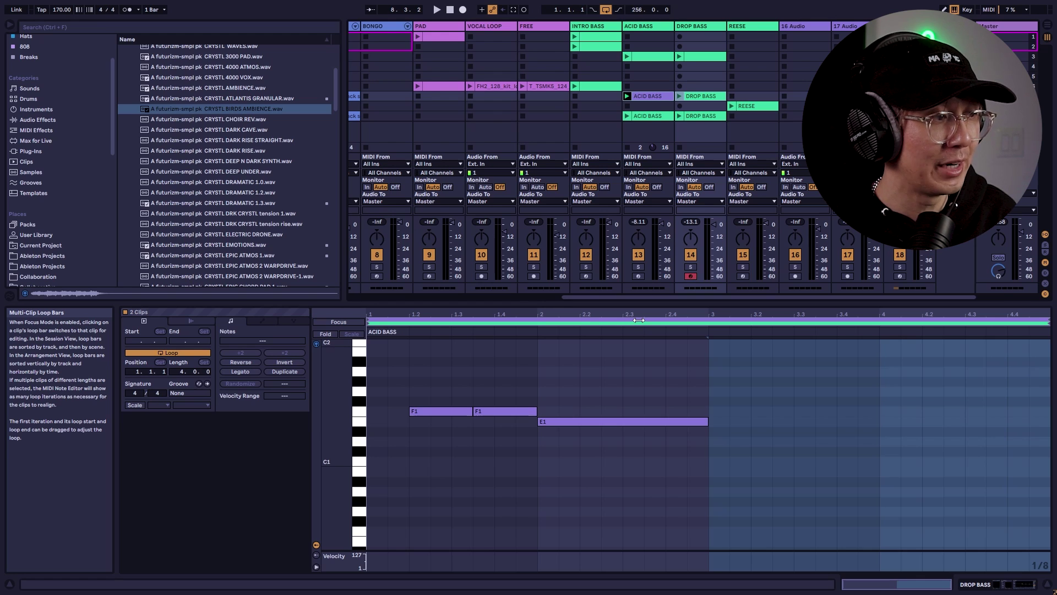
click(638, 321)
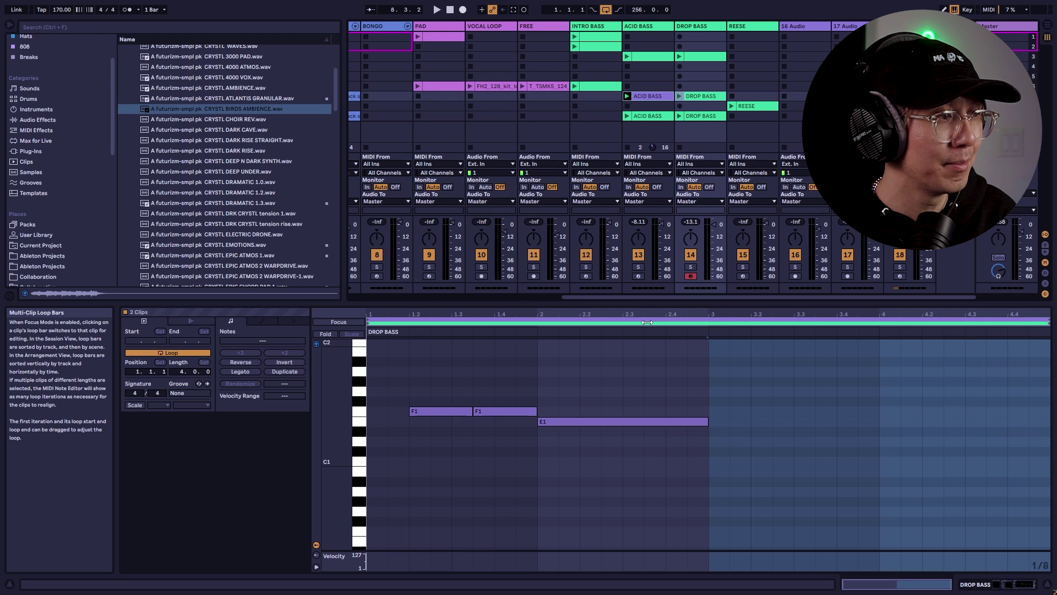
click(647, 323)
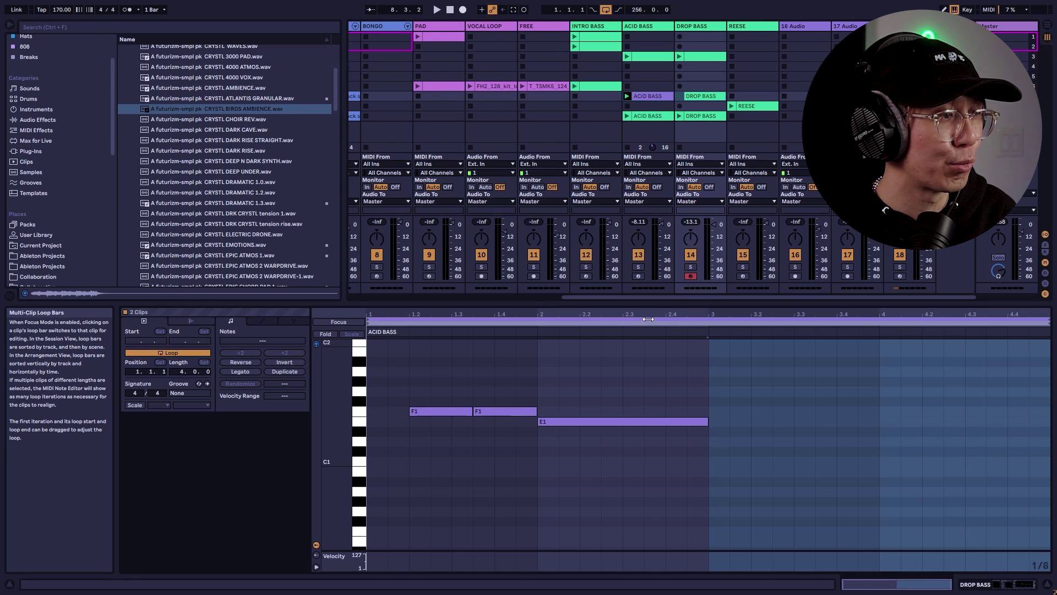
click(649, 322)
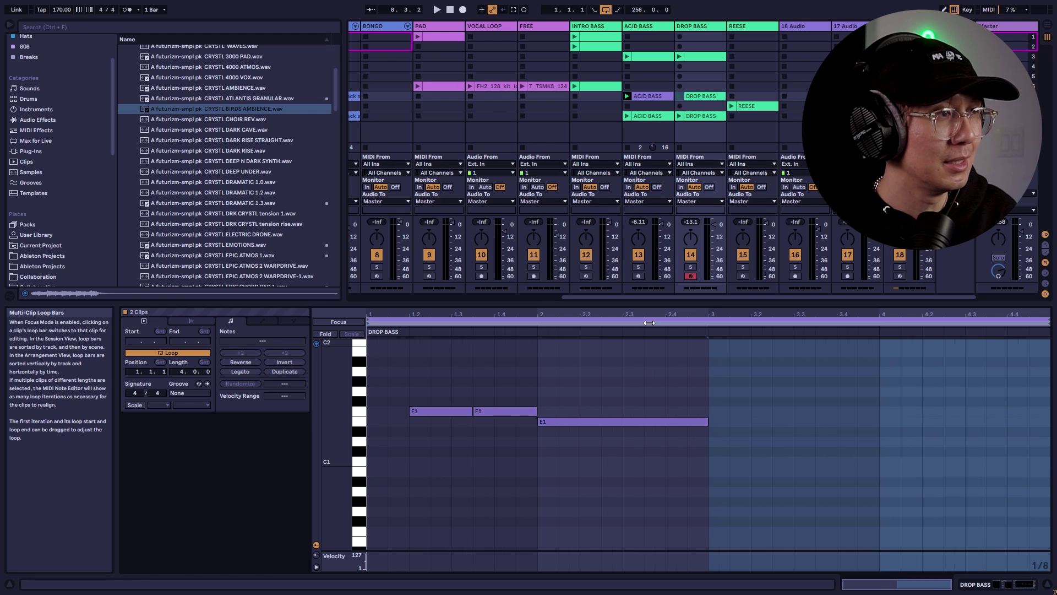
click(649, 320)
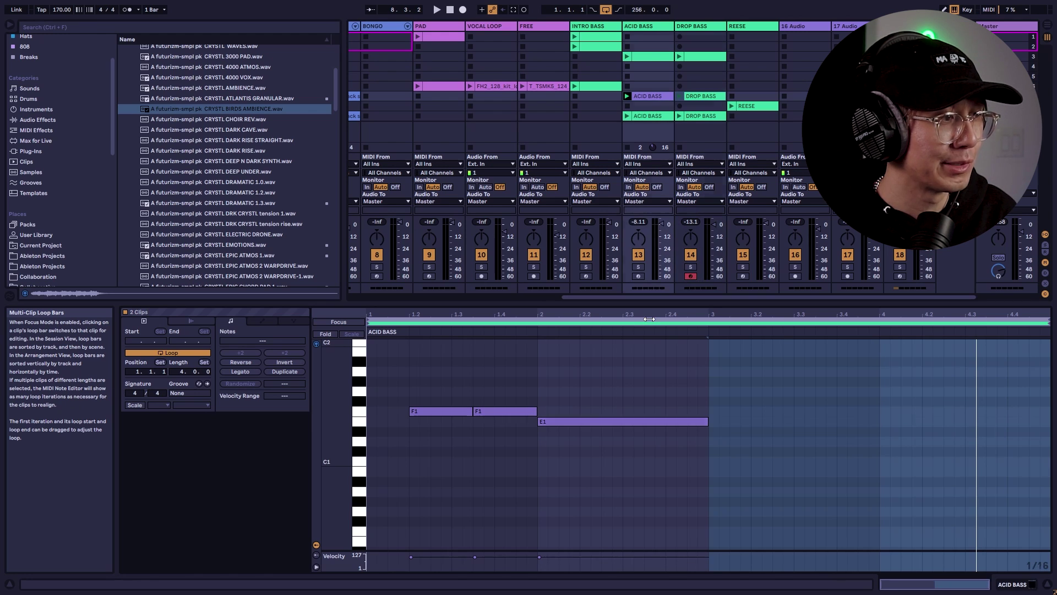
click(650, 323)
click(649, 320)
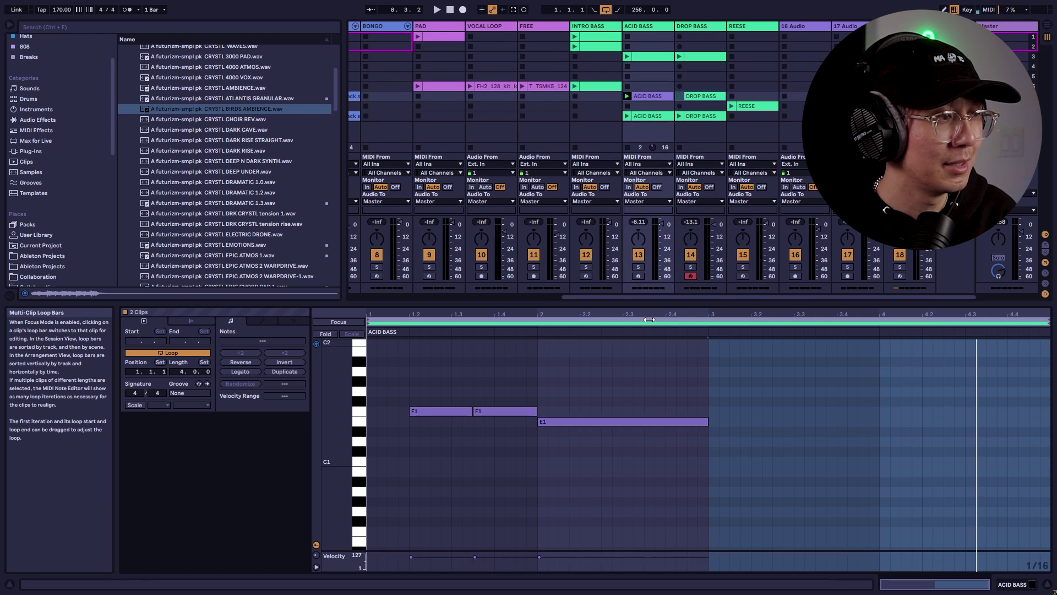
click(650, 319)
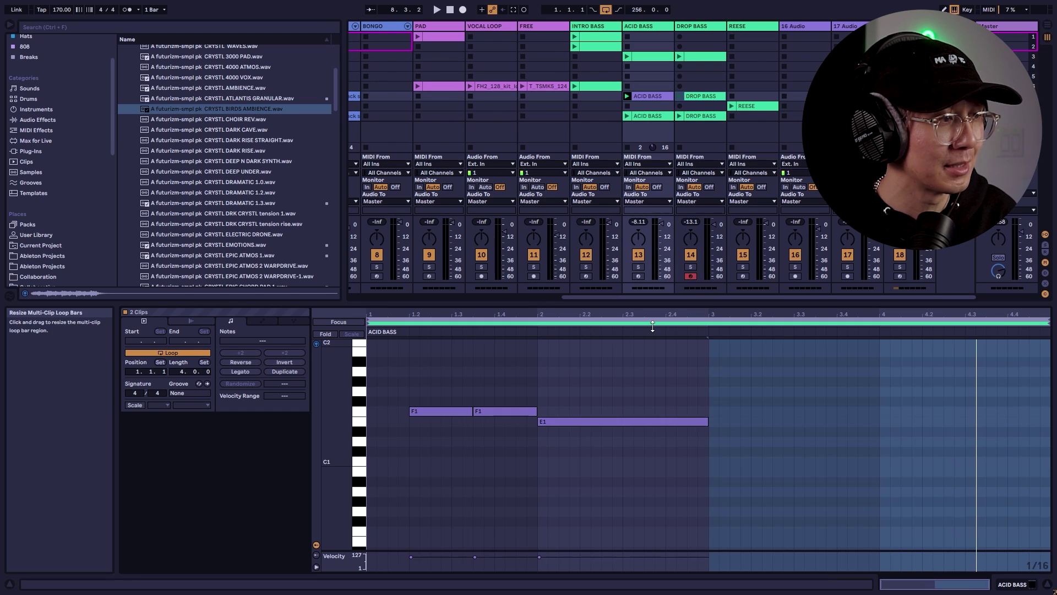
click(653, 322)
click(652, 318)
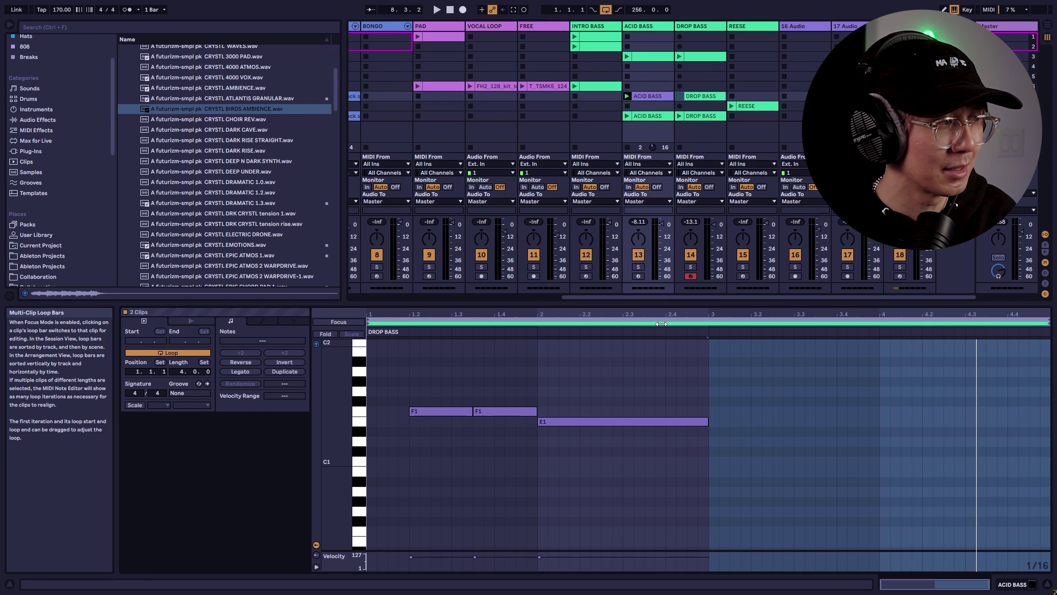
click(661, 324)
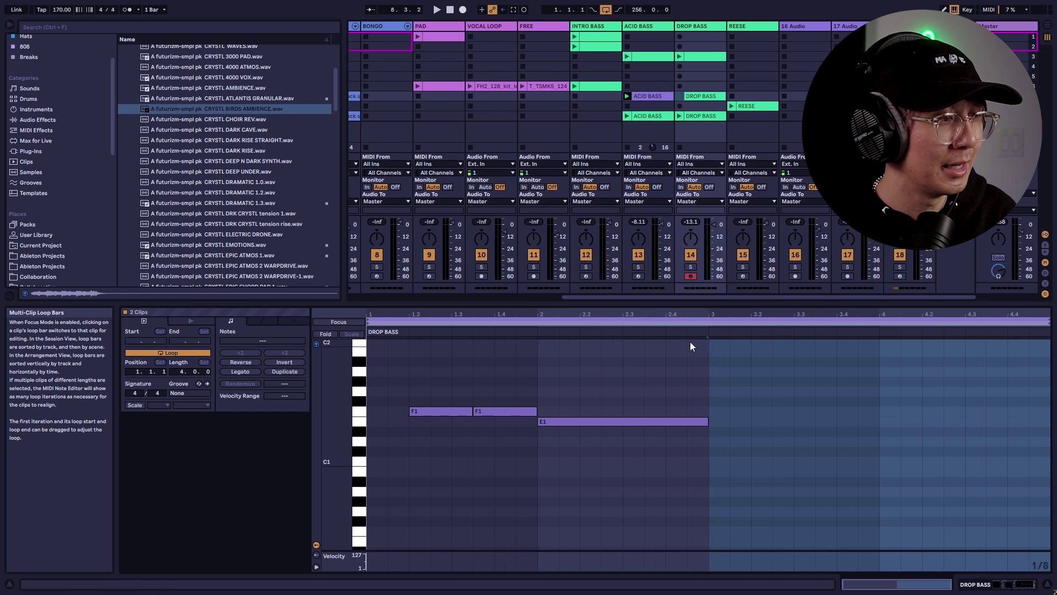
Add a D1 note at 3.2.1 in the DROP BASS clip and extend it to the end of bar 4.
click(762, 441)
double_click(759, 441)
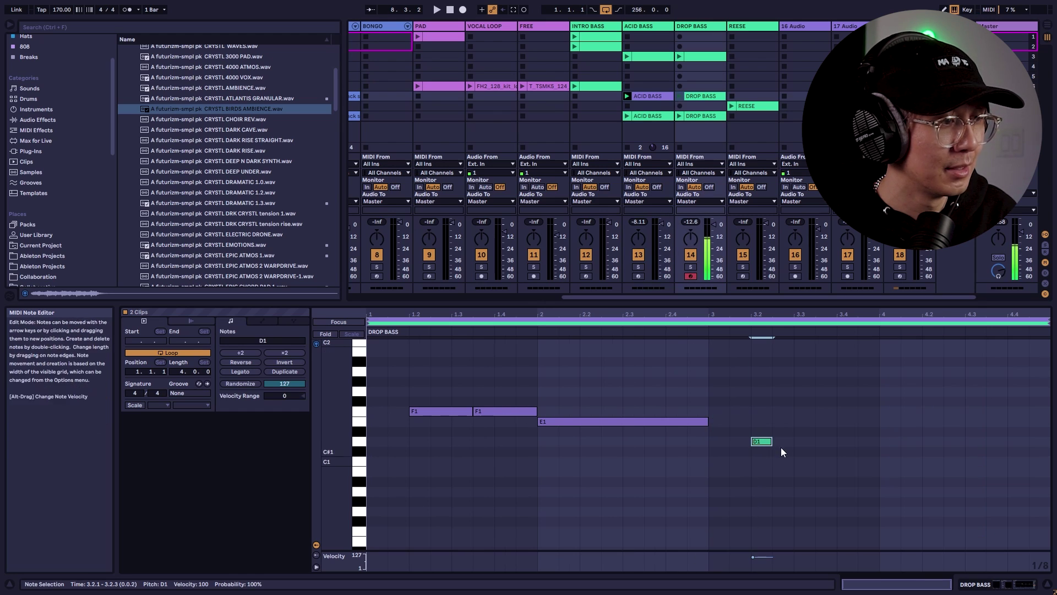
drag(772, 441, 1049, 441)
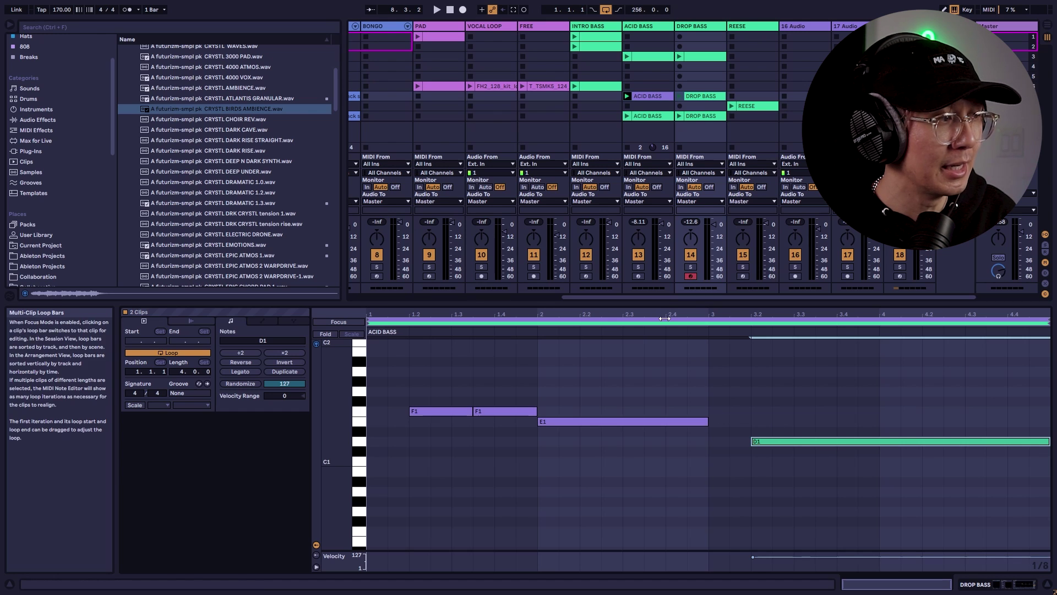
Switch editing to the ACID BASS clip, try adding an E1 note from 2.3.3 to 3.1.1, and undo that edit.
click(755, 320)
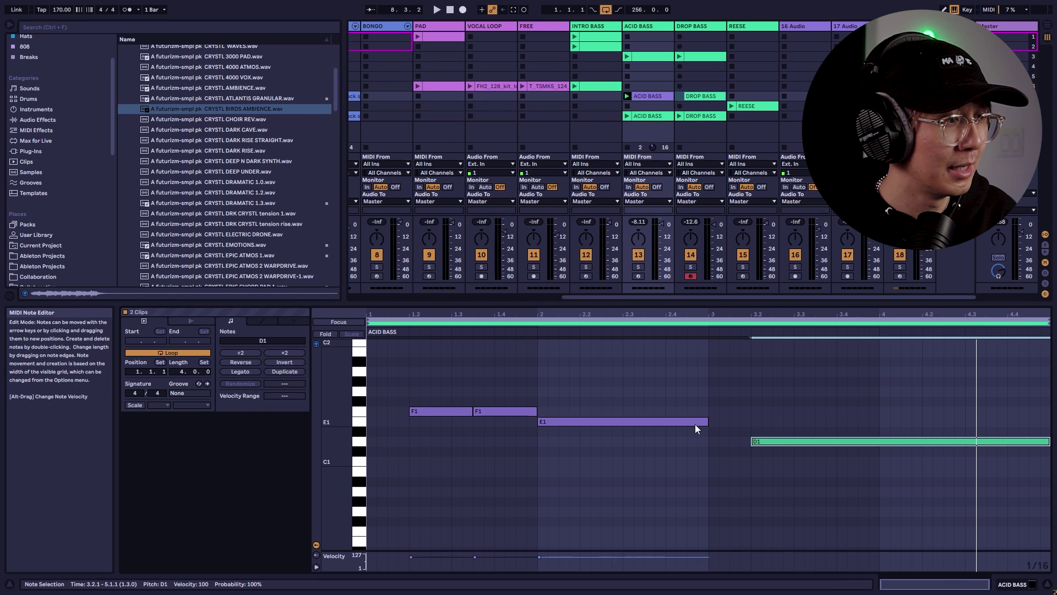
mouse_move(706, 422)
mouse_down()
mouse_move(643, 422)
mouse_move(707, 426)
mouse_up()
double_click(649, 422)
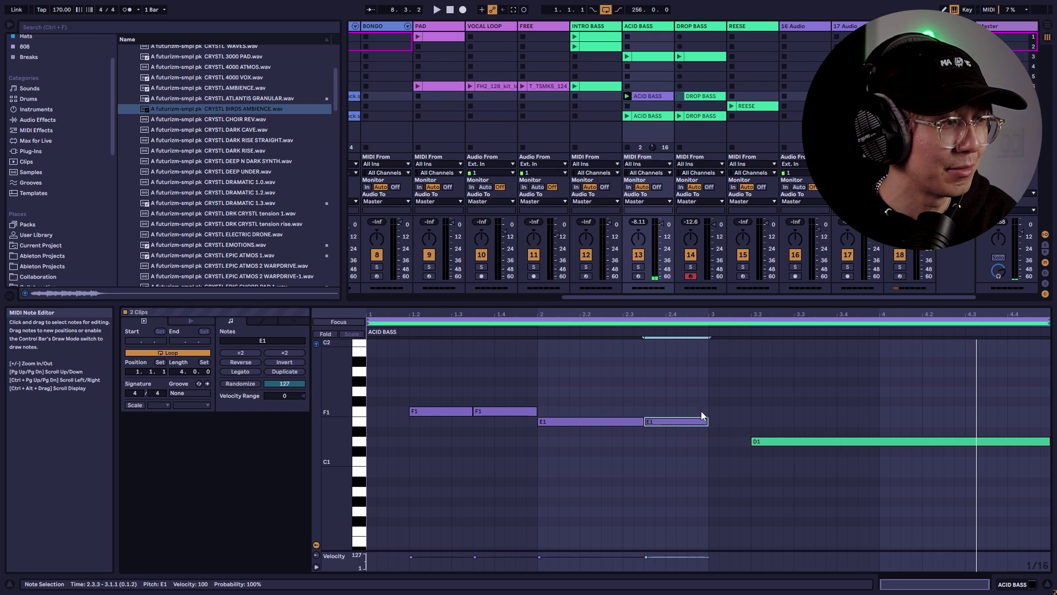
key(ctrl+z)
key(ctrl+z)
key(ctrl+z)
click(666, 394)
key(ctrl+y)
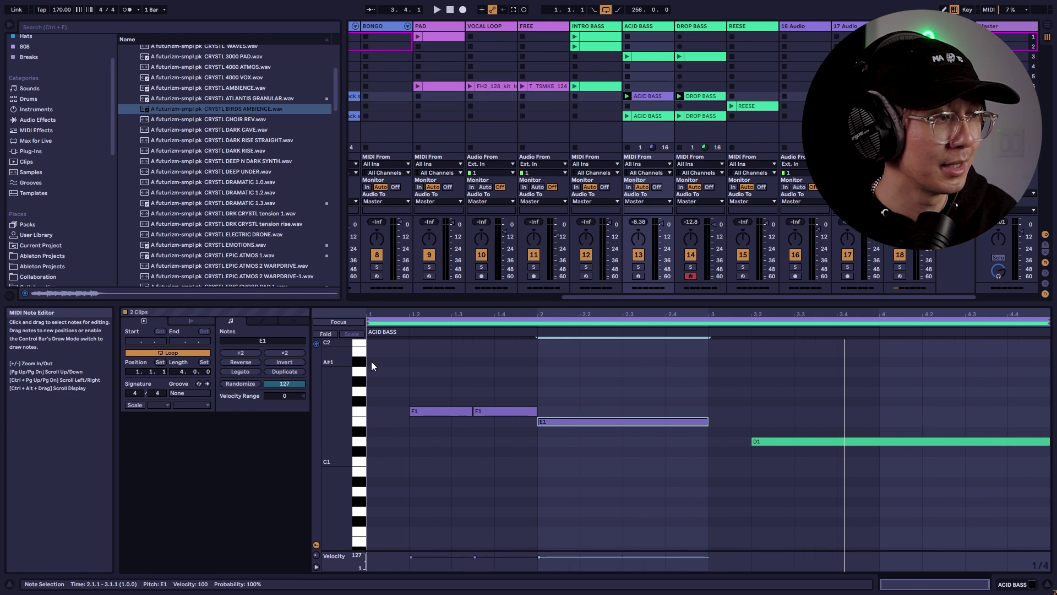
key(space)
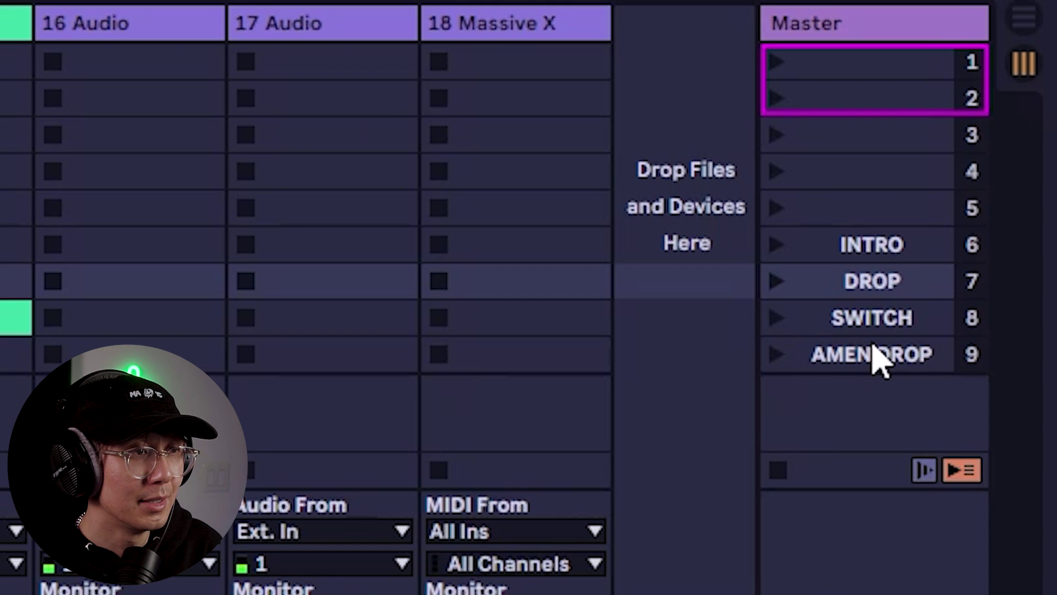
Select the DROP, INTRO and AMEN DROP scenes in turn and look over the clips across their tracks.
click(876, 283)
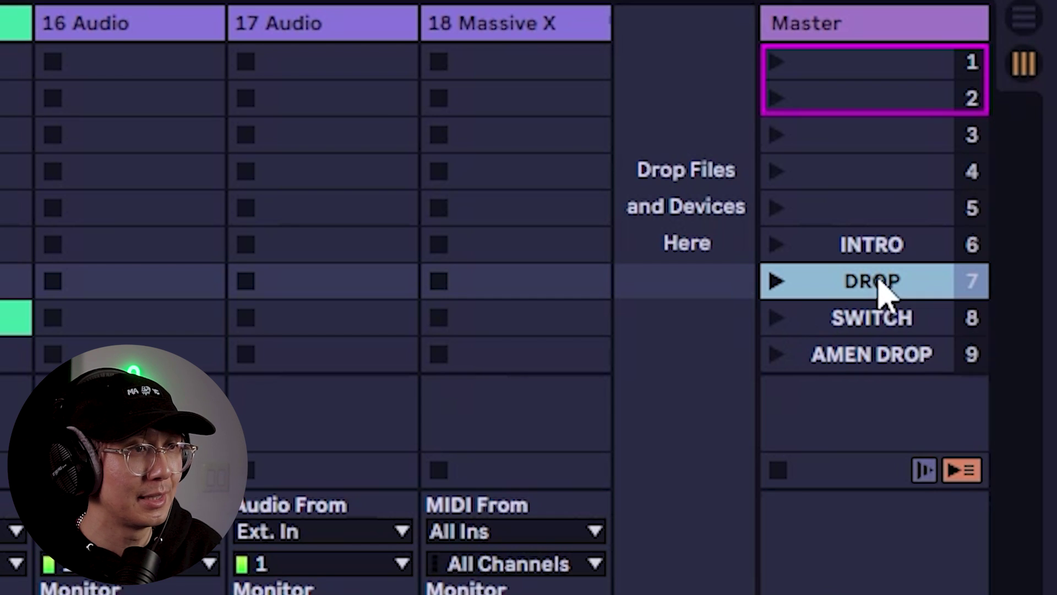
click(873, 248)
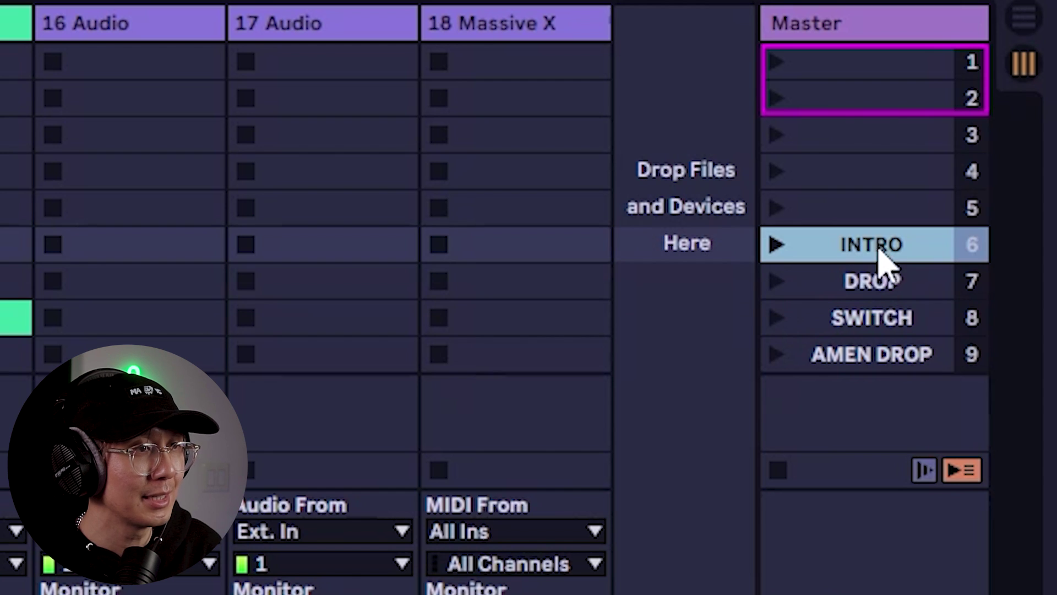
click(873, 280)
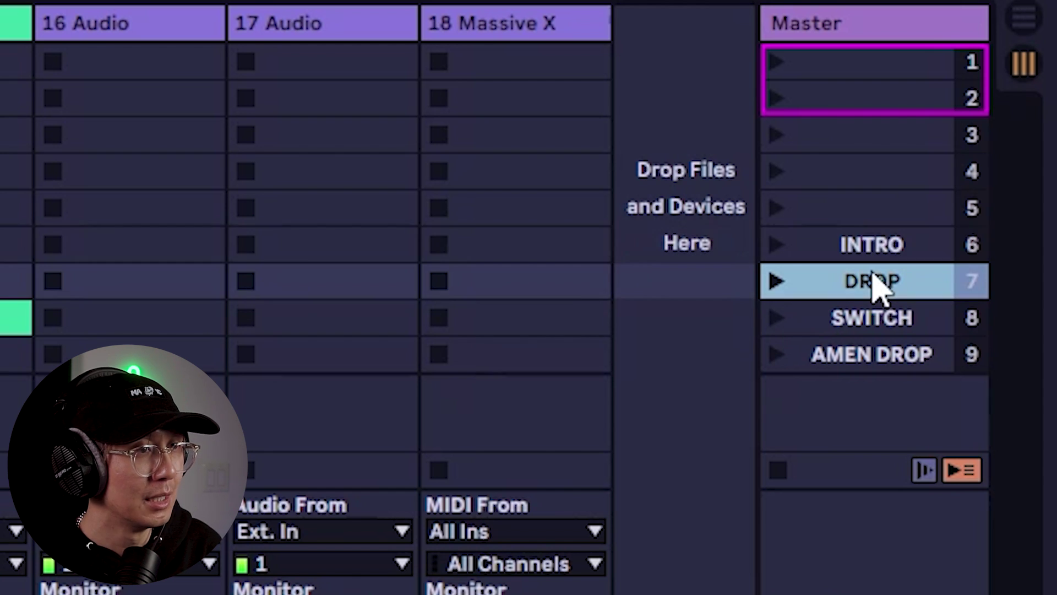
click(881, 364)
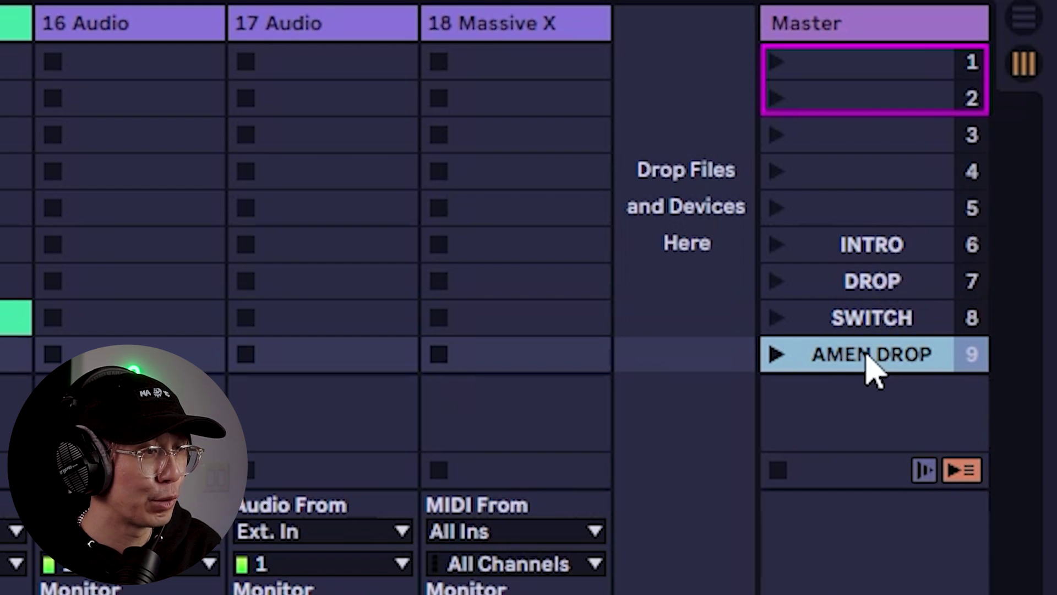
scroll(377, 221, left, 6)
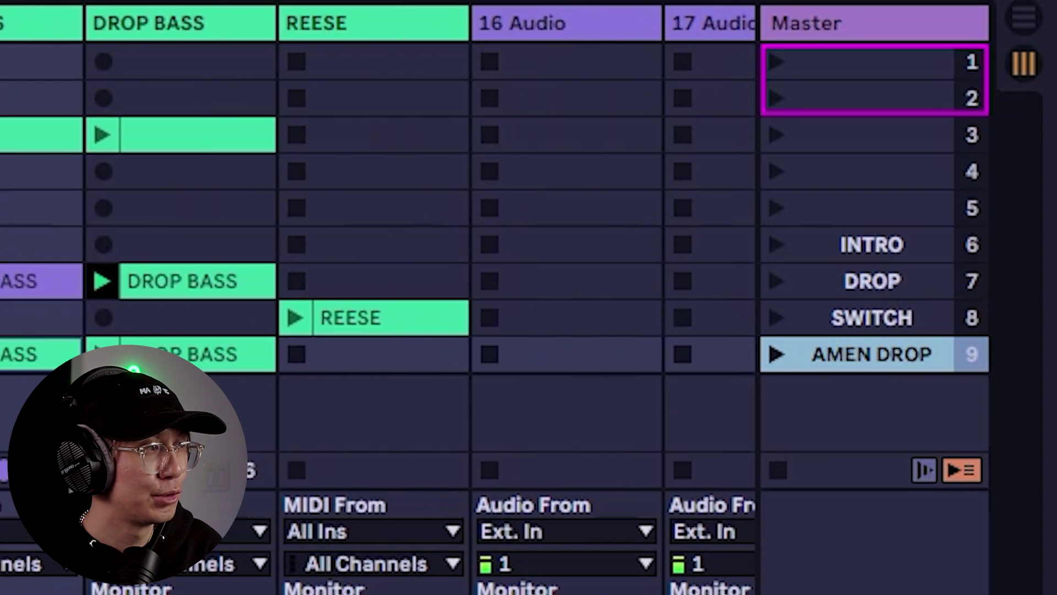
scroll(377, 220, right, 4)
scroll(377, 221, left, 6)
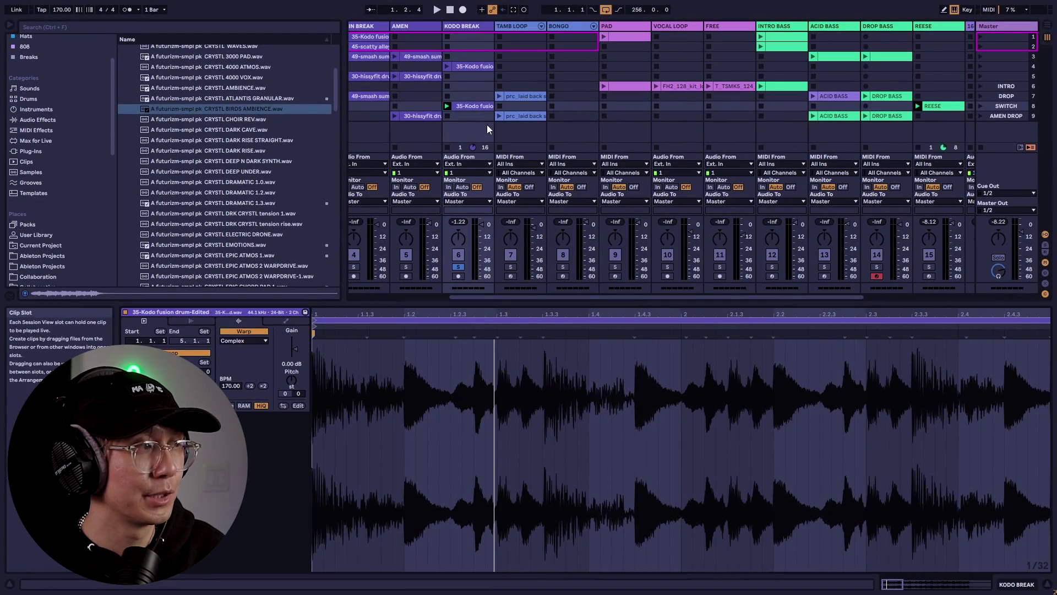
Audition the Kodo fusion clip in the SWITCH scene of the soloed KODO BREAK track, and stop playback.
click(447, 107)
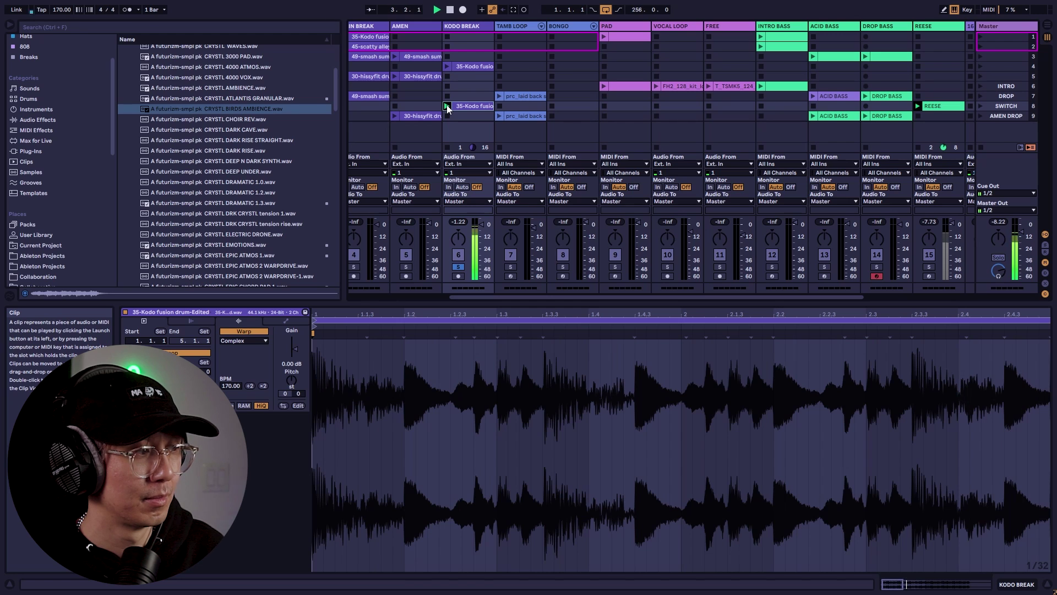
key(space)
Solo the REESE track, open its REESE clip in the note editor, audition it, and unsolo the track with playback stopped.
drag(764, 296, 811, 295)
click(854, 266)
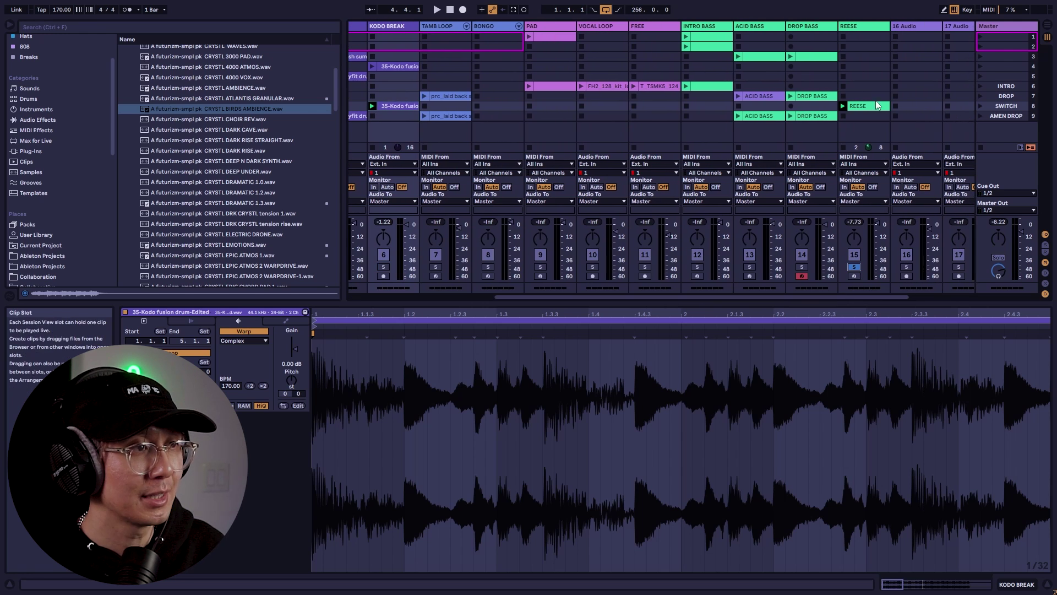
click(875, 106)
click(577, 404)
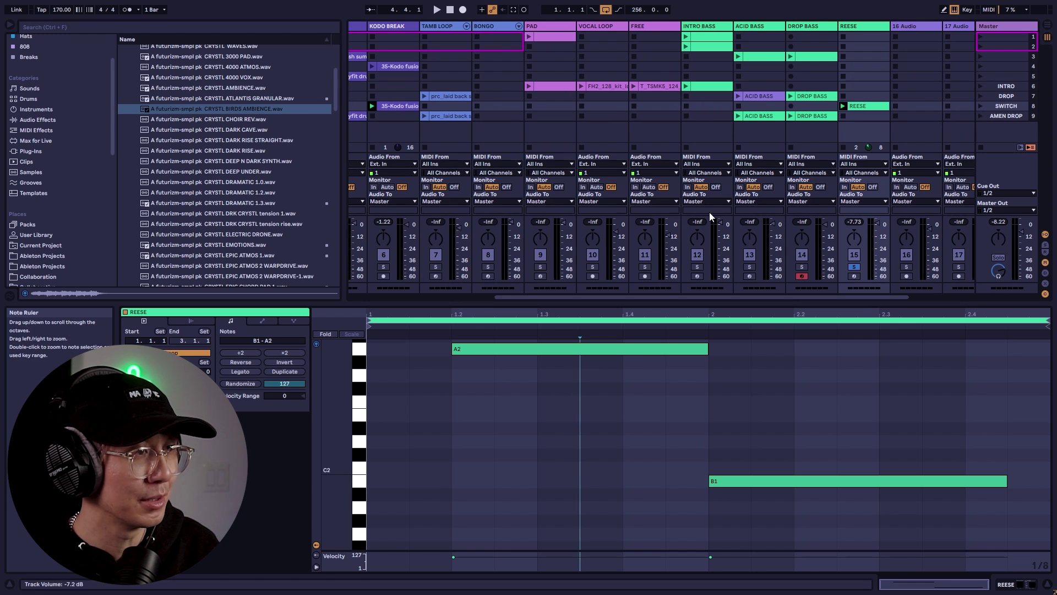
key(space)
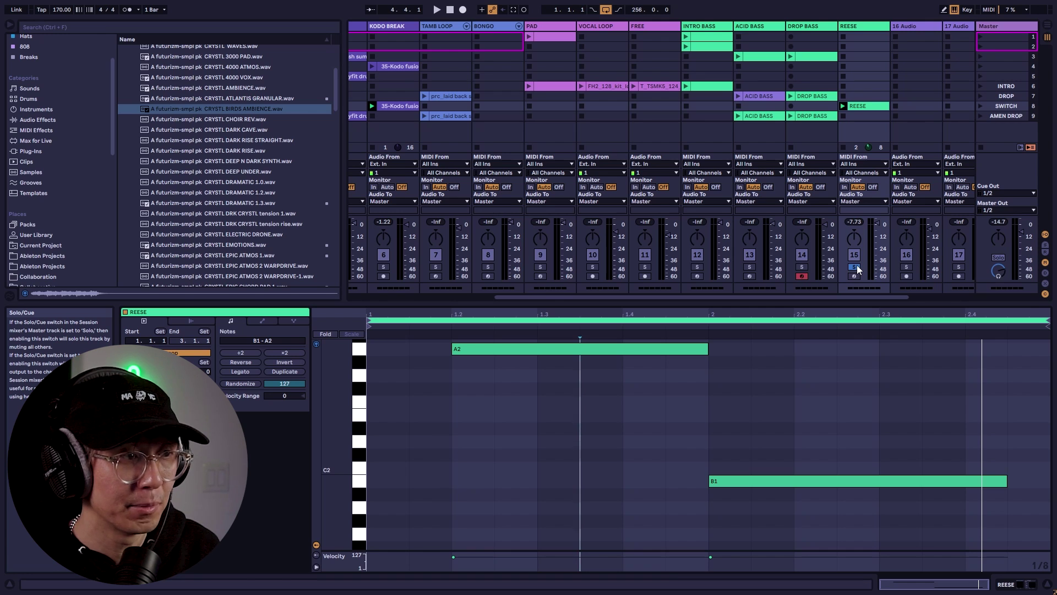
click(854, 267)
key(space)
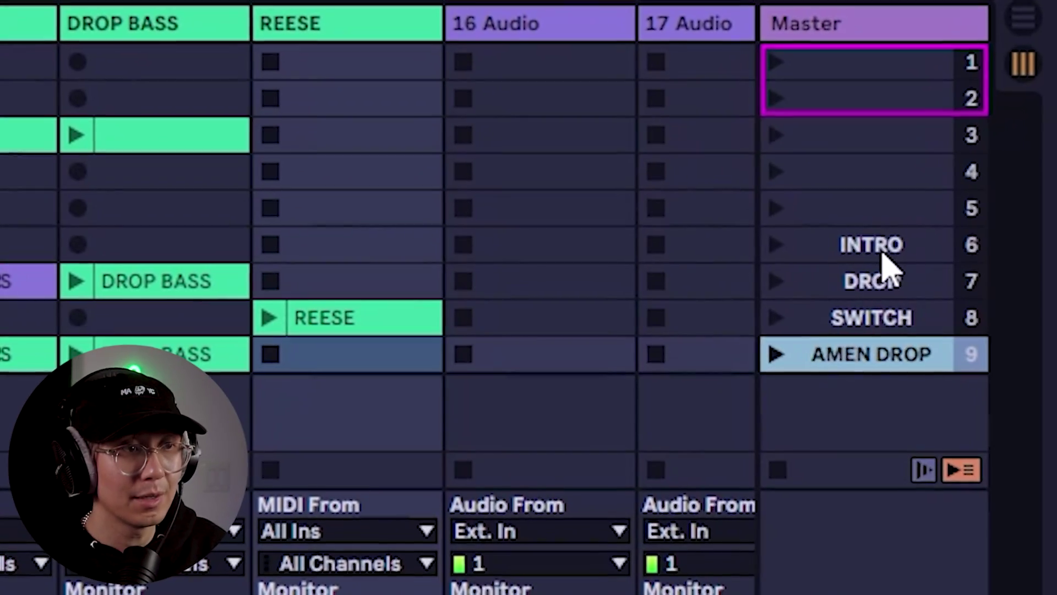
Select the INTRO, DROP, SWITCH and AMEN DROP scenes in order, going through the whole sequence twice.
click(881, 250)
click(909, 284)
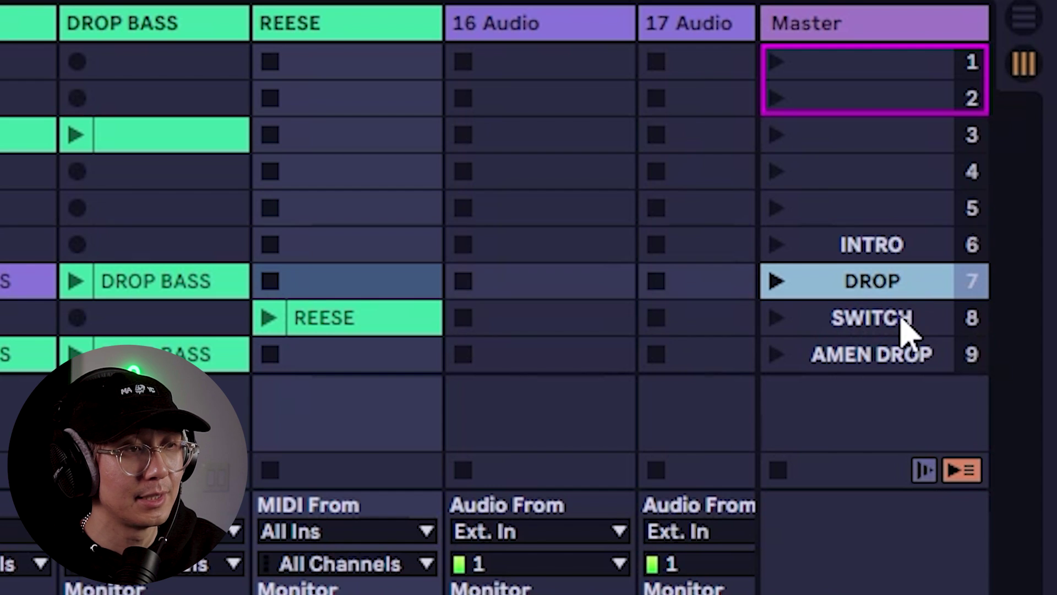
click(903, 316)
click(906, 358)
click(880, 255)
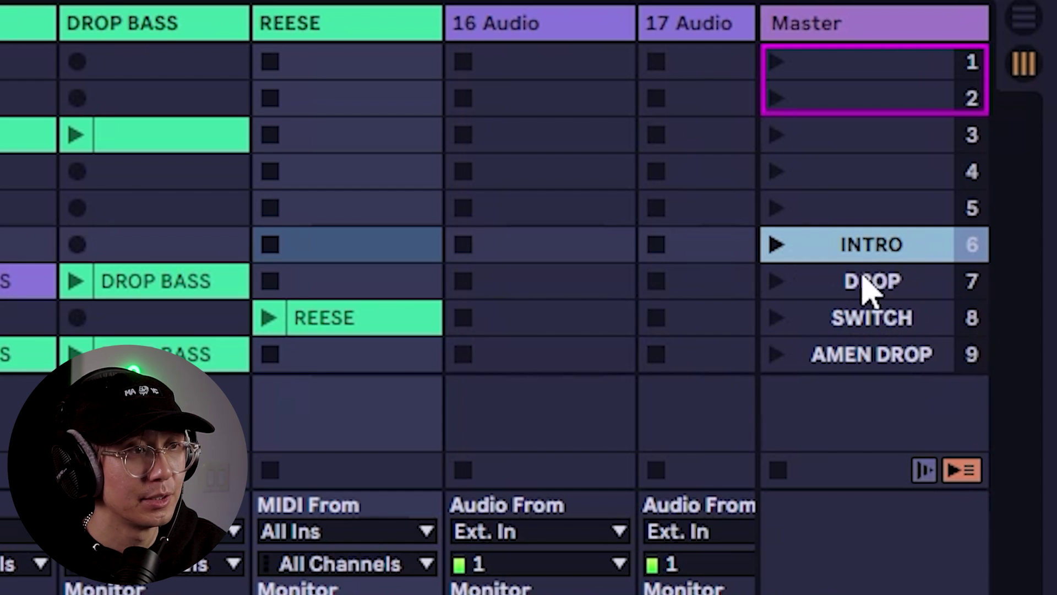
click(861, 282)
click(869, 332)
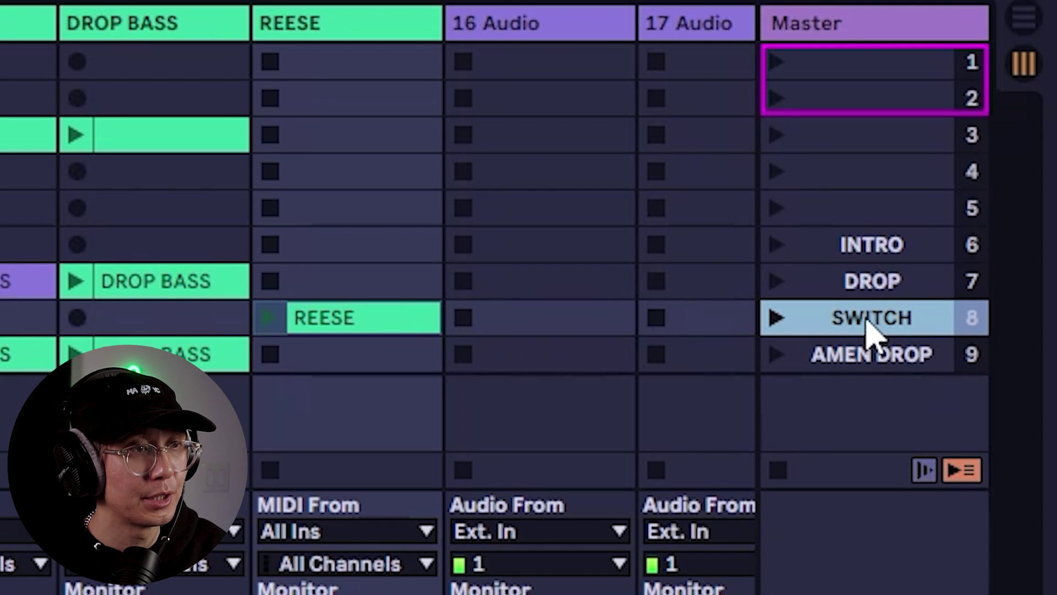
click(873, 357)
Play through the named scenes from INTRO by launching DROP, SWITCH and AMEN DROP in turn.
click(852, 254)
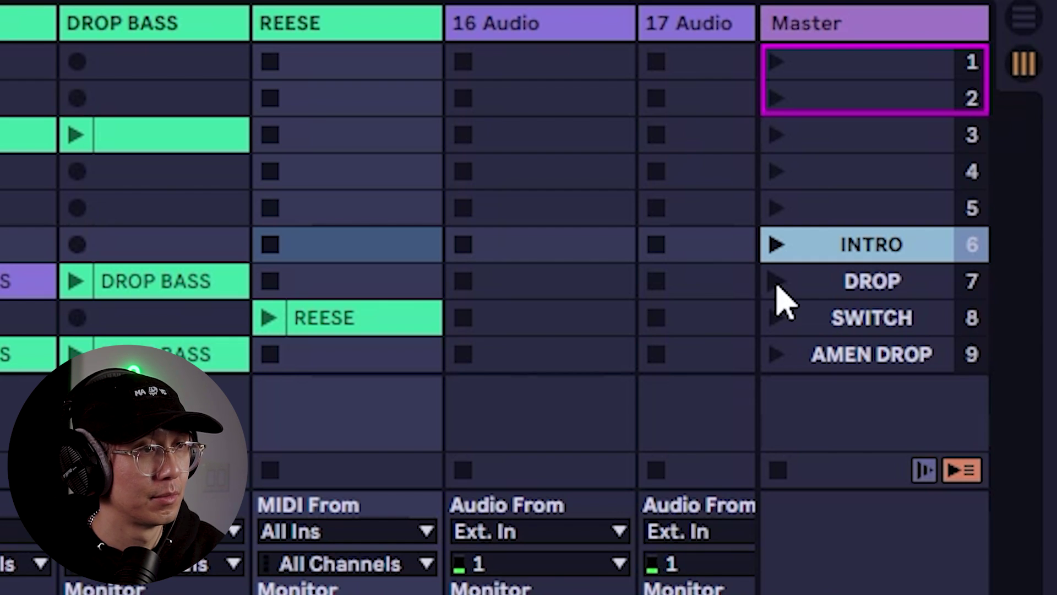
click(777, 284)
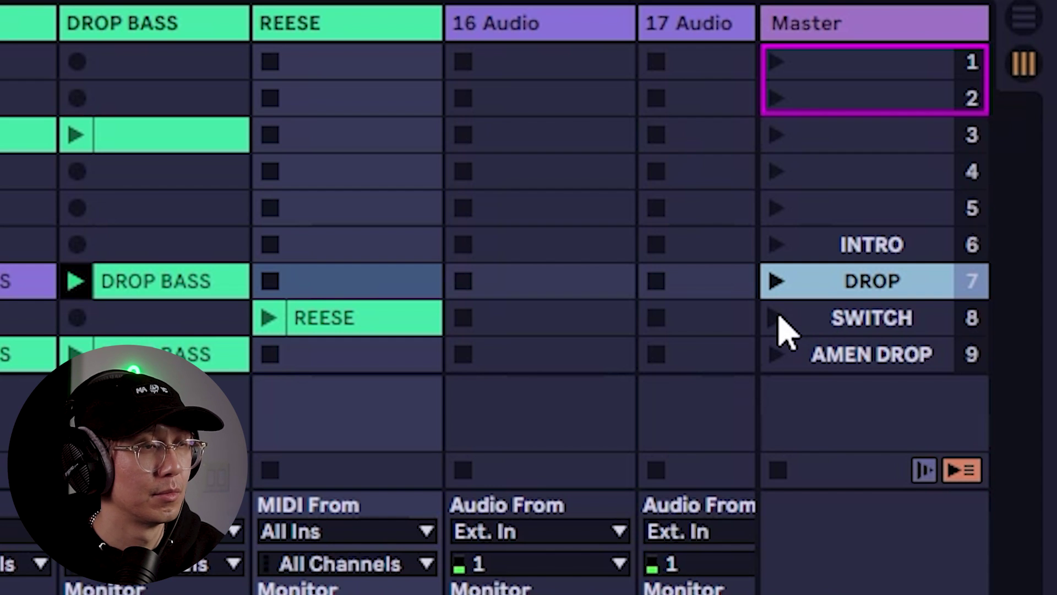
click(777, 318)
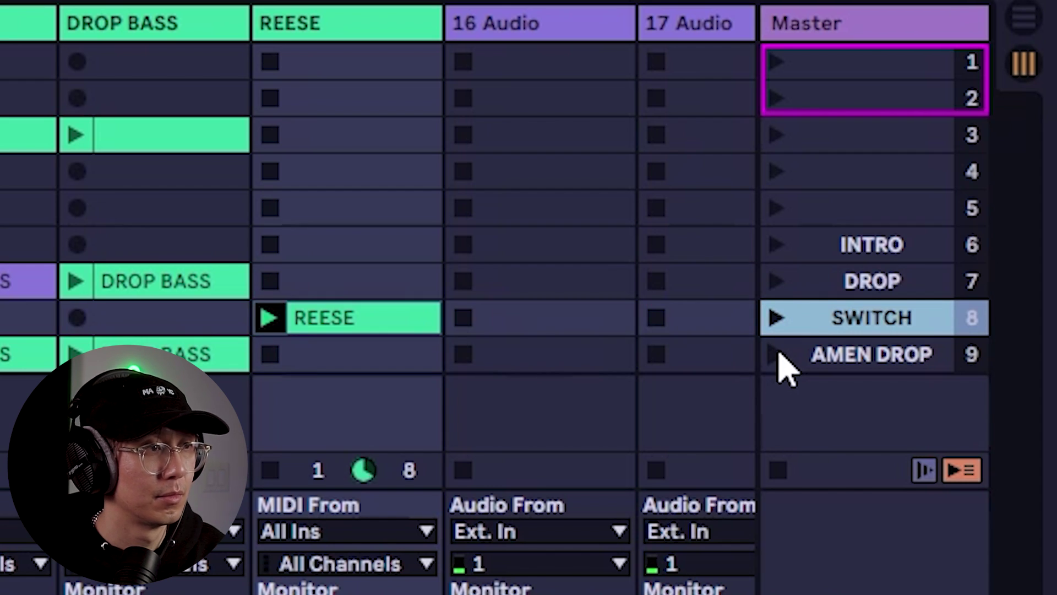
click(777, 354)
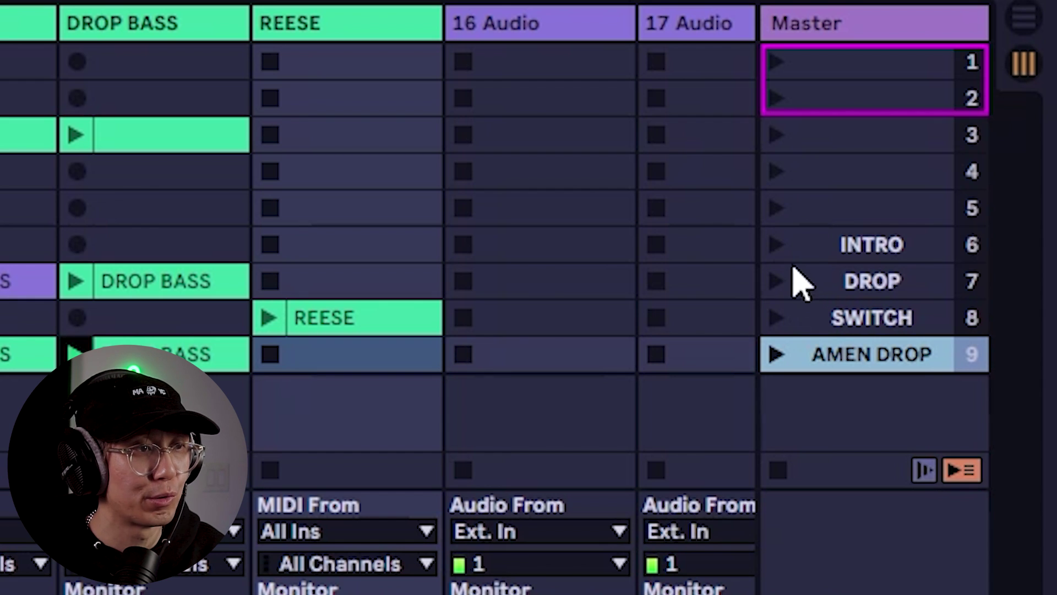
Select the INTRO and DROP scenes, and check the global launch quantization options, choosing 1 Bar.
click(859, 240)
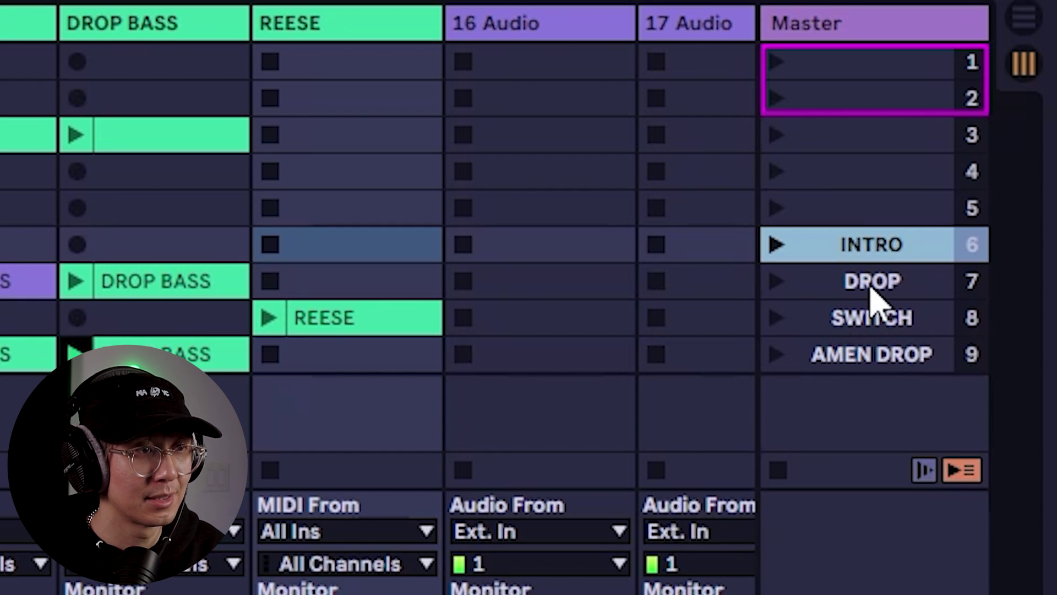
click(865, 284)
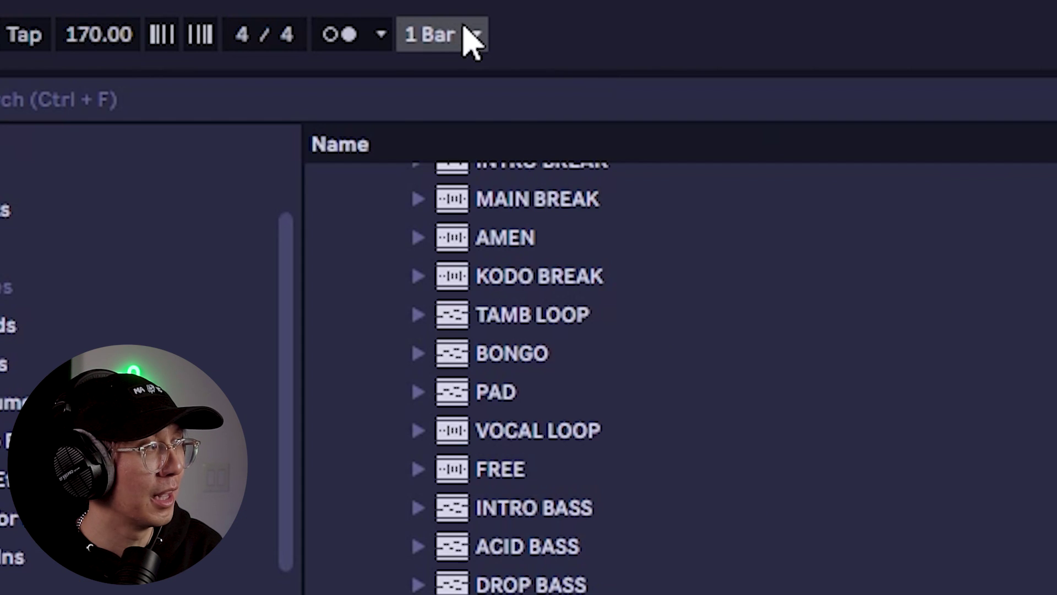
click(471, 36)
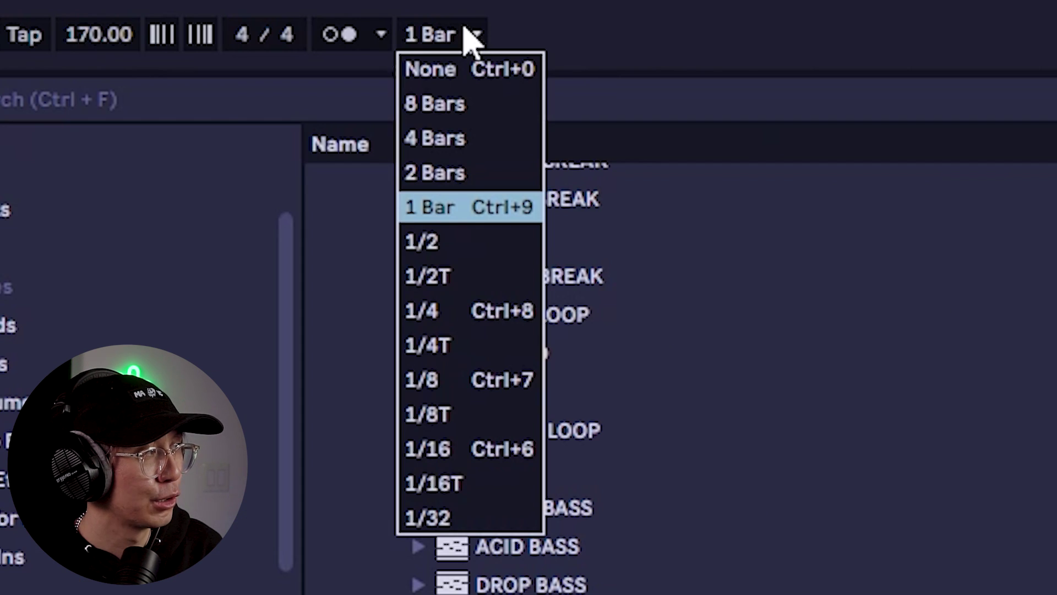
click(512, 215)
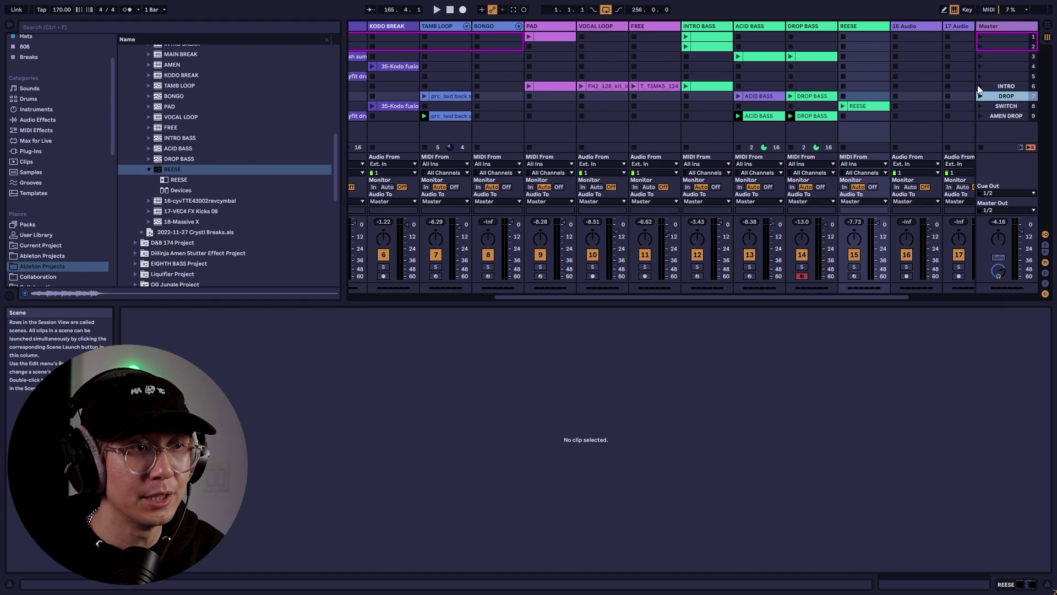
Step through the SWITCH, AMEN DROP, INTRO and DROP scenes, ending on DROP.
click(1006, 107)
click(1006, 116)
click(1005, 87)
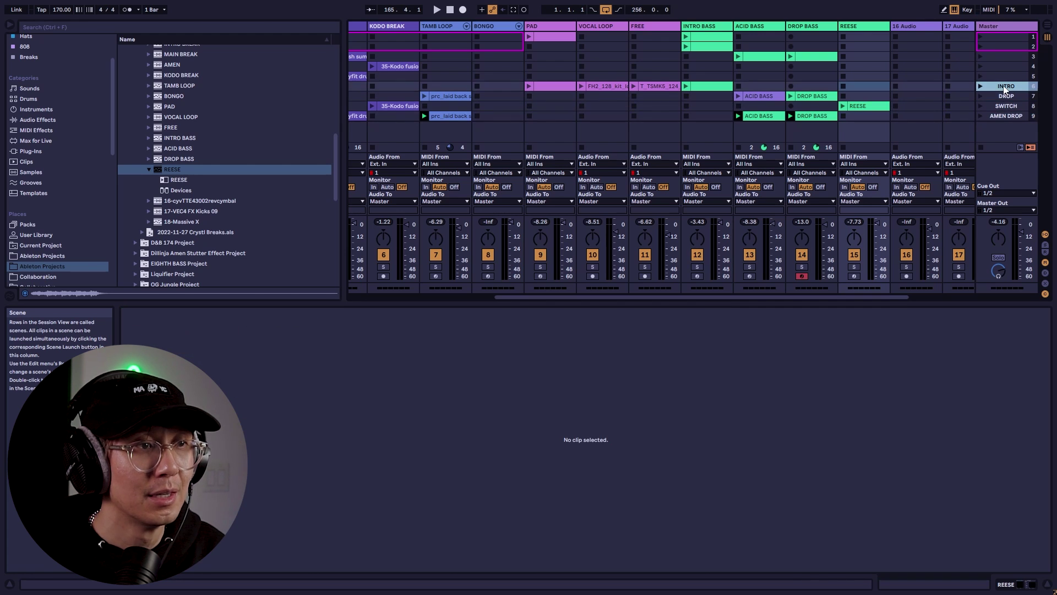
click(1006, 96)
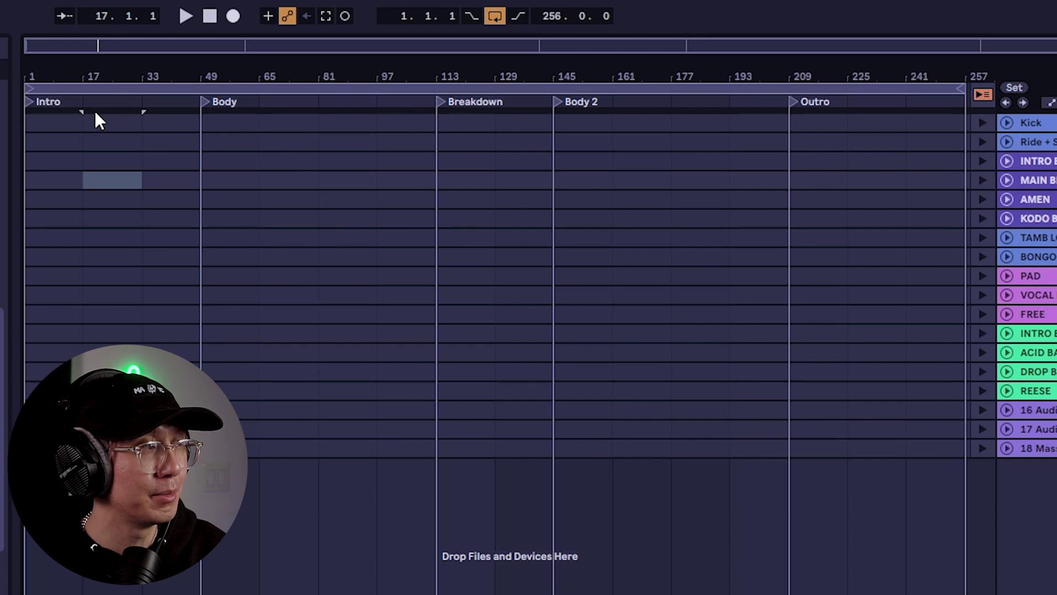
Highlight the Intro, Body, Breakdown, Body 2 and Outro sections in turn on the empty arrangement timeline.
drag(193, 142, 31, 158)
drag(204, 196, 427, 199)
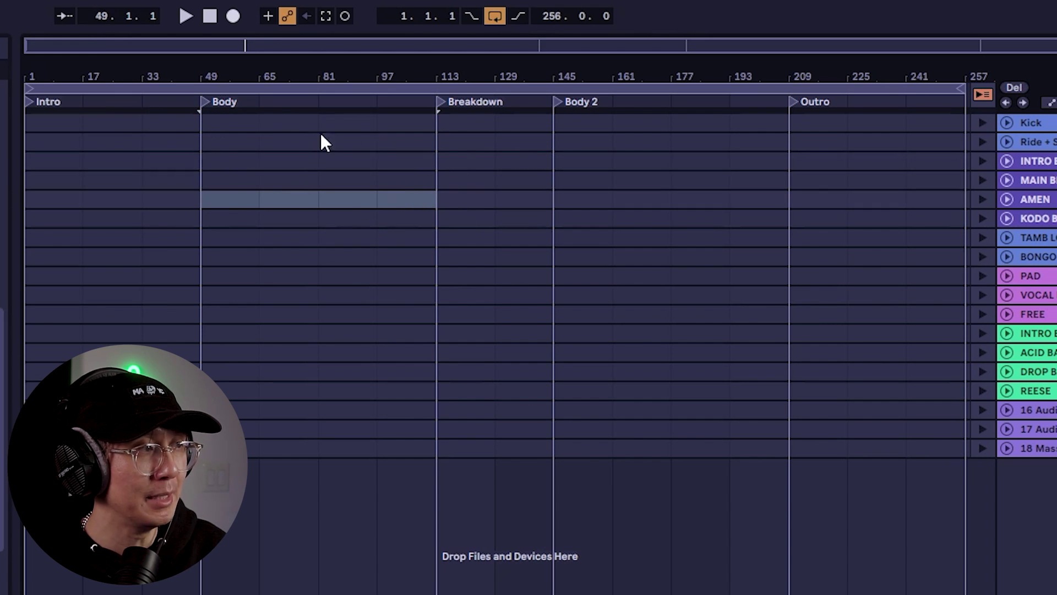
drag(445, 198, 543, 199)
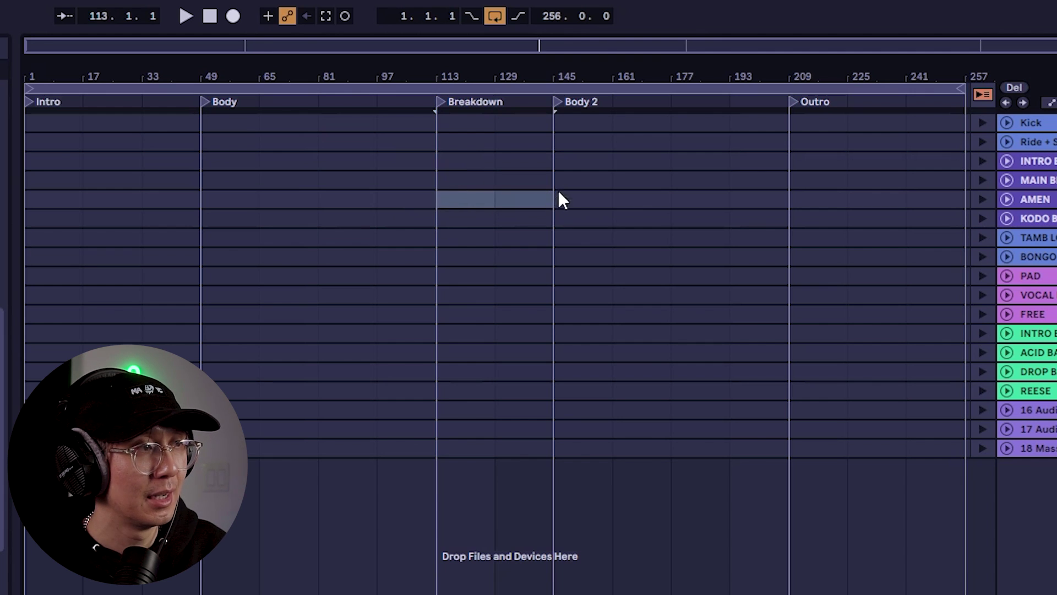
drag(558, 200, 943, 193)
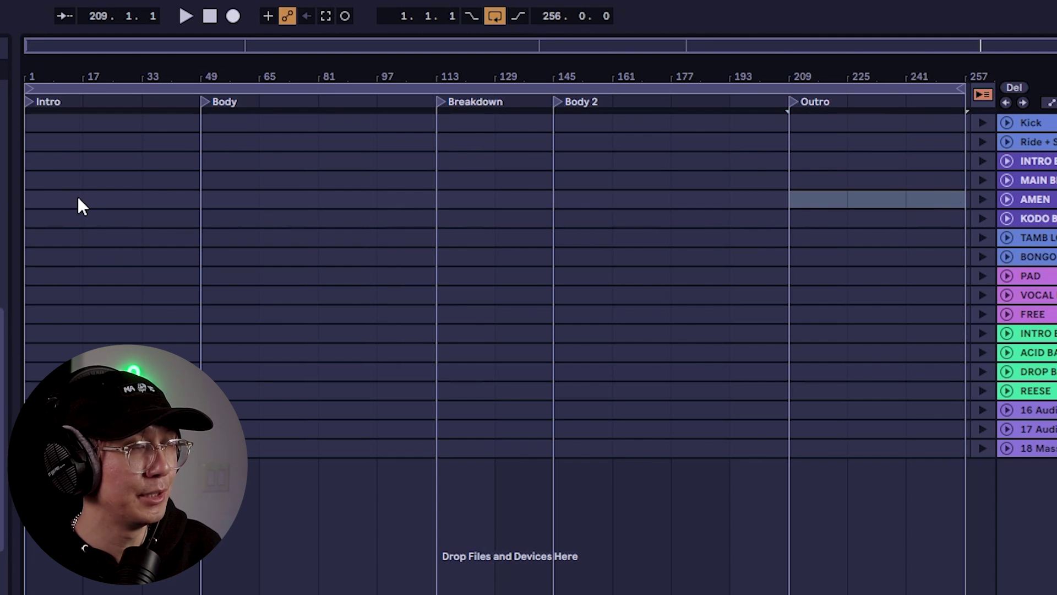
Mark out the Intro on the AMEN track, highlighting bars 1 to 17, the full section to bar 49, and bars 17 to 49.
drag(81, 199, 34, 200)
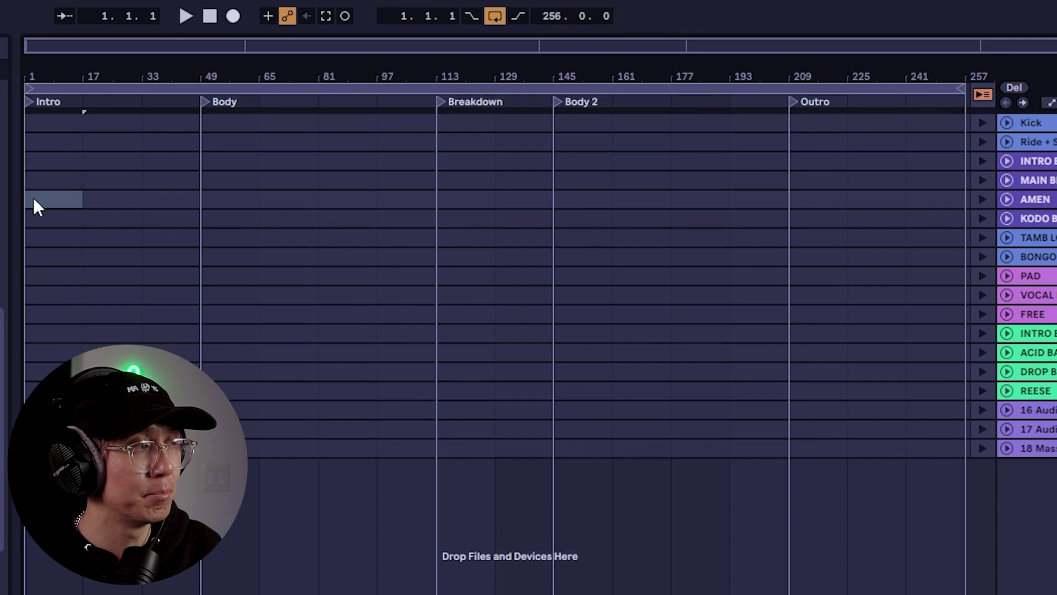
click(75, 197)
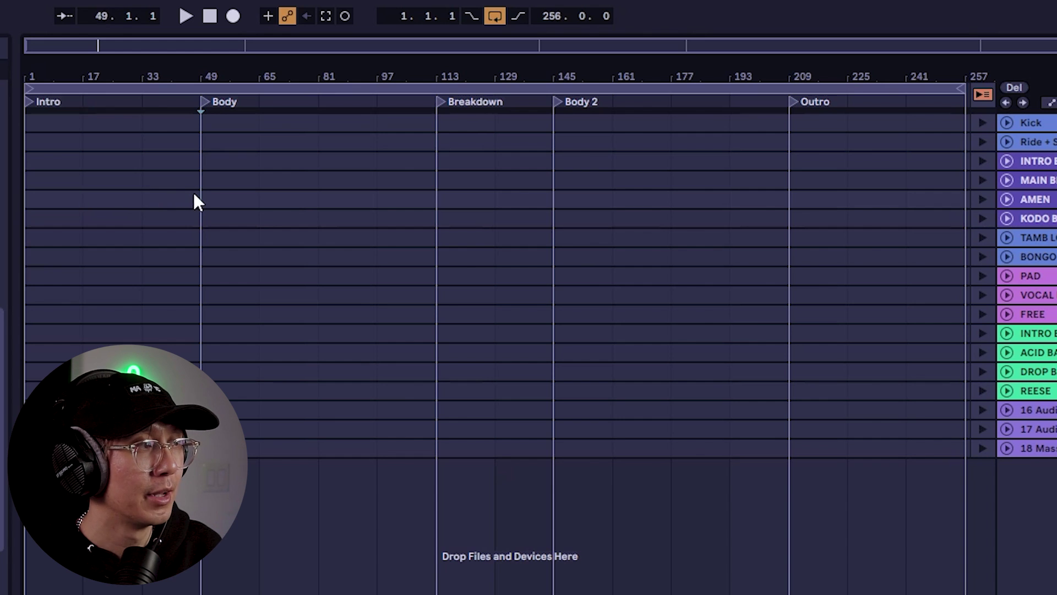
drag(194, 197, 9, 209)
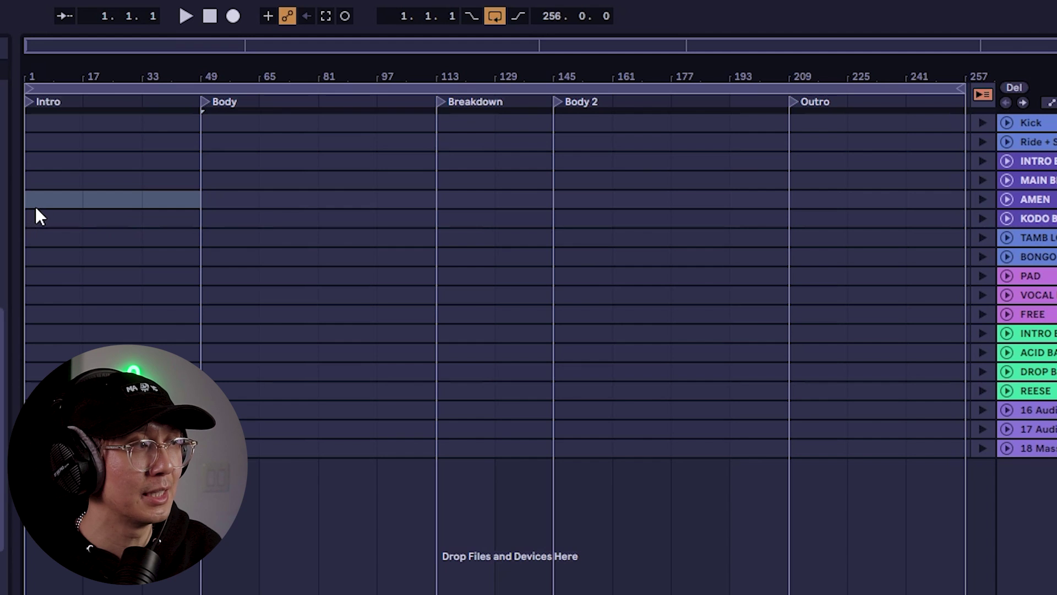
click(86, 199)
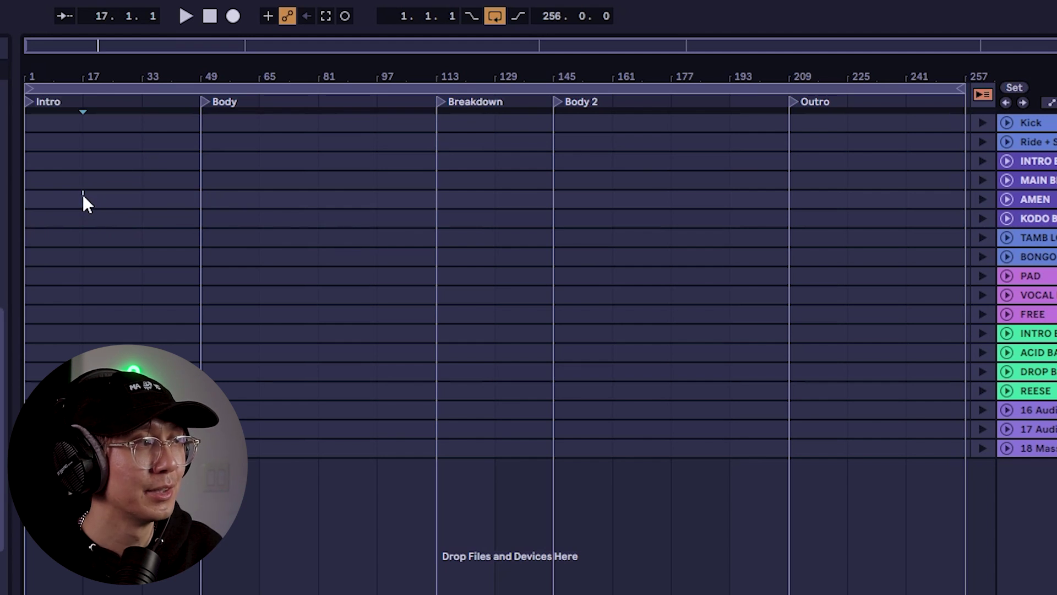
drag(83, 201, 191, 205)
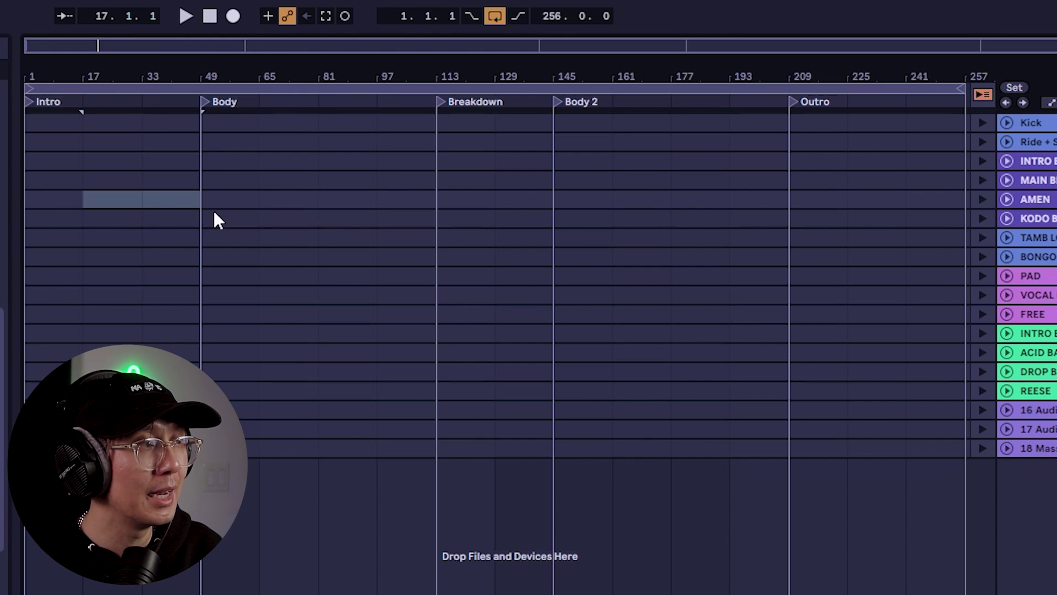
Highlight the sections from Body through Breakdown and Body 2, ending with the Outro from bar 209 to 241.
drag(204, 205, 535, 198)
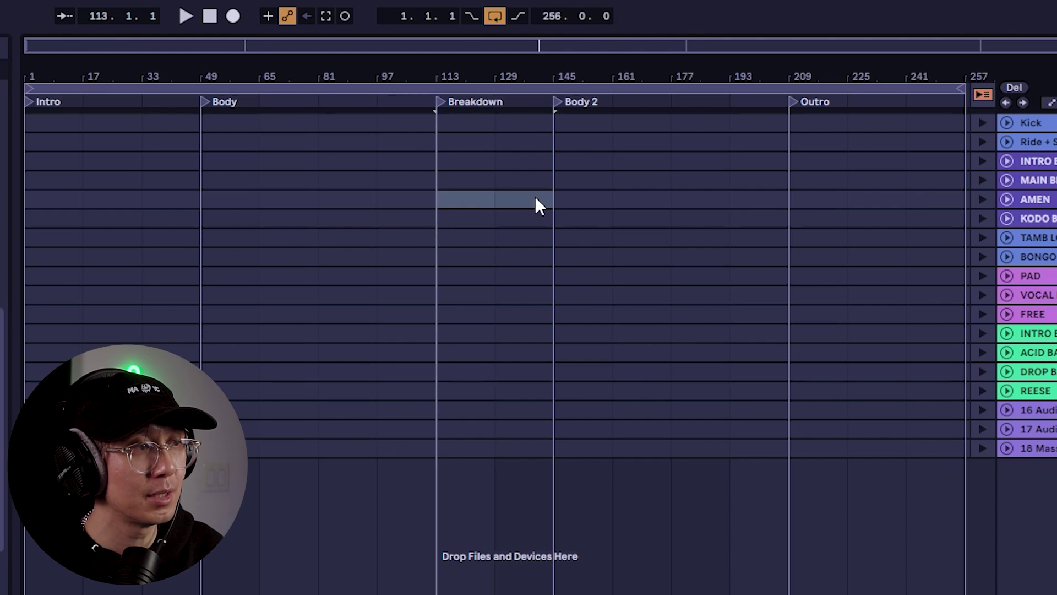
drag(556, 199, 887, 205)
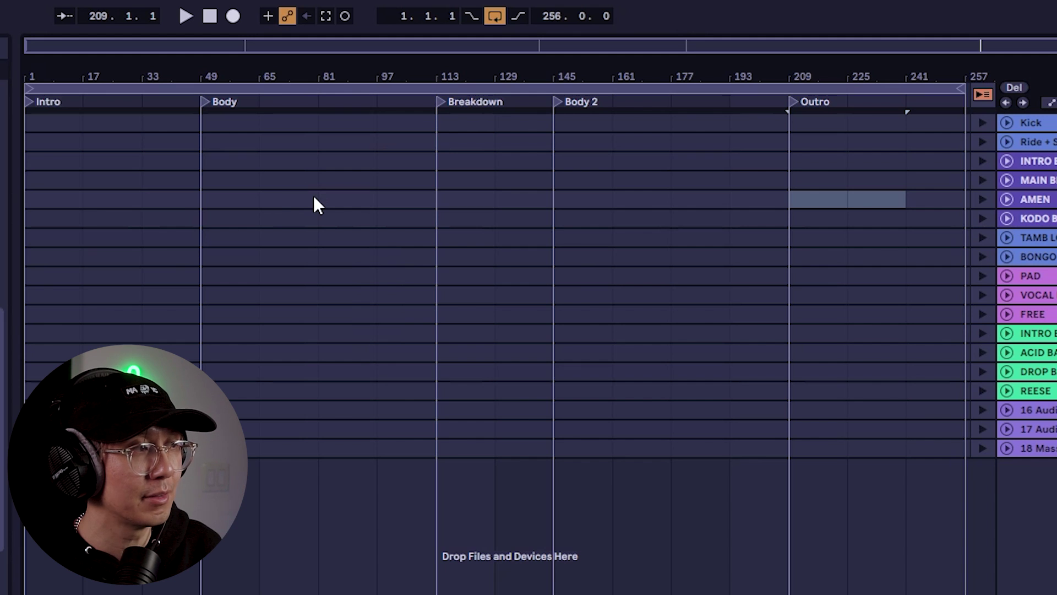
Examine the 32-bar halves of Body and Body 2, the Breakdown from bar 113, and the Outro's bars 209 to 241.
drag(215, 198, 308, 198)
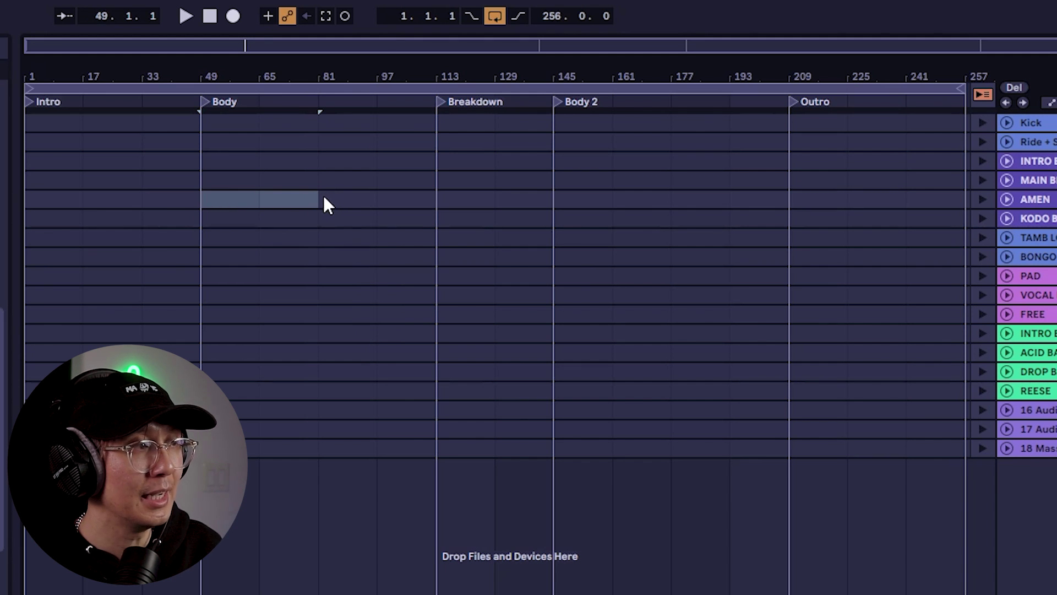
drag(323, 197, 436, 199)
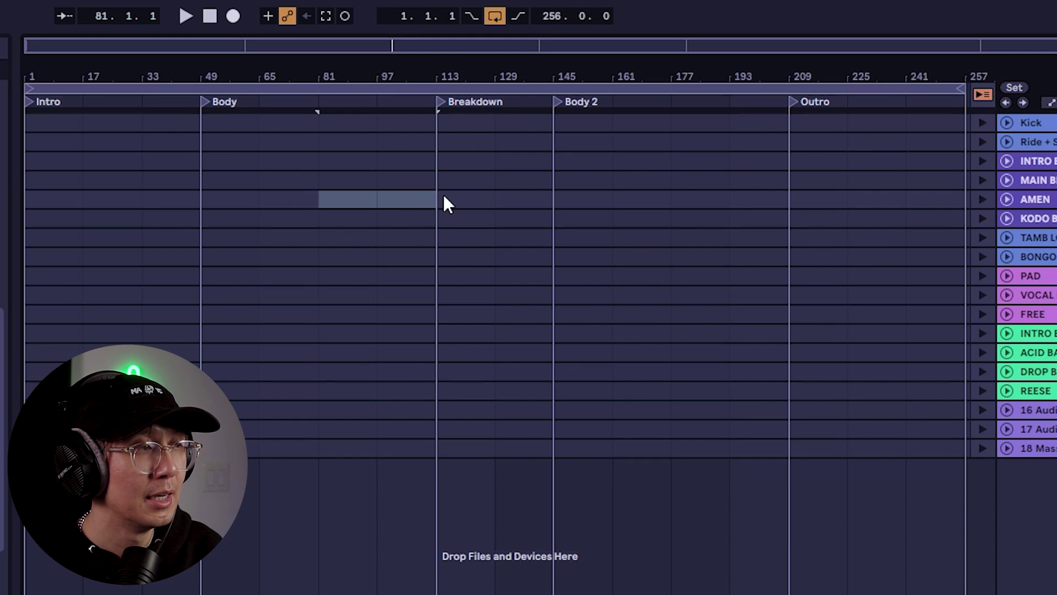
drag(438, 201, 524, 201)
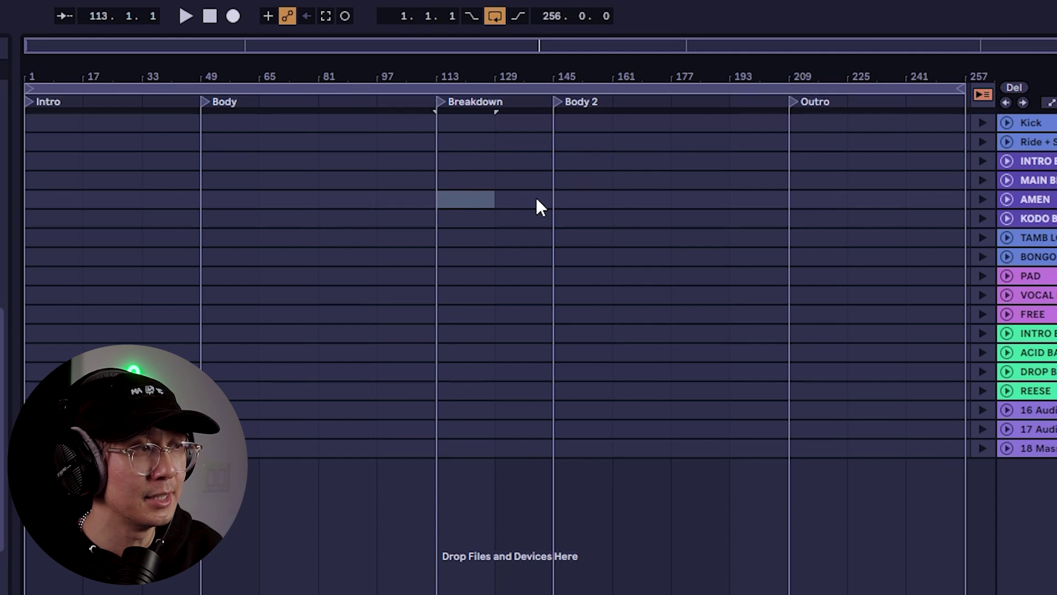
drag(559, 192, 788, 200)
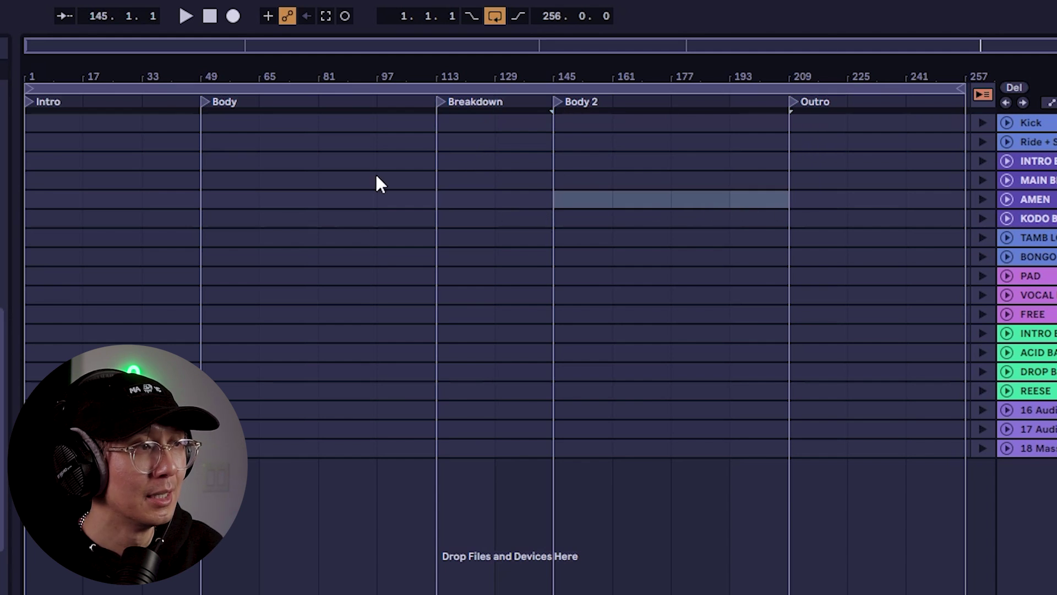
drag(539, 184, 762, 207)
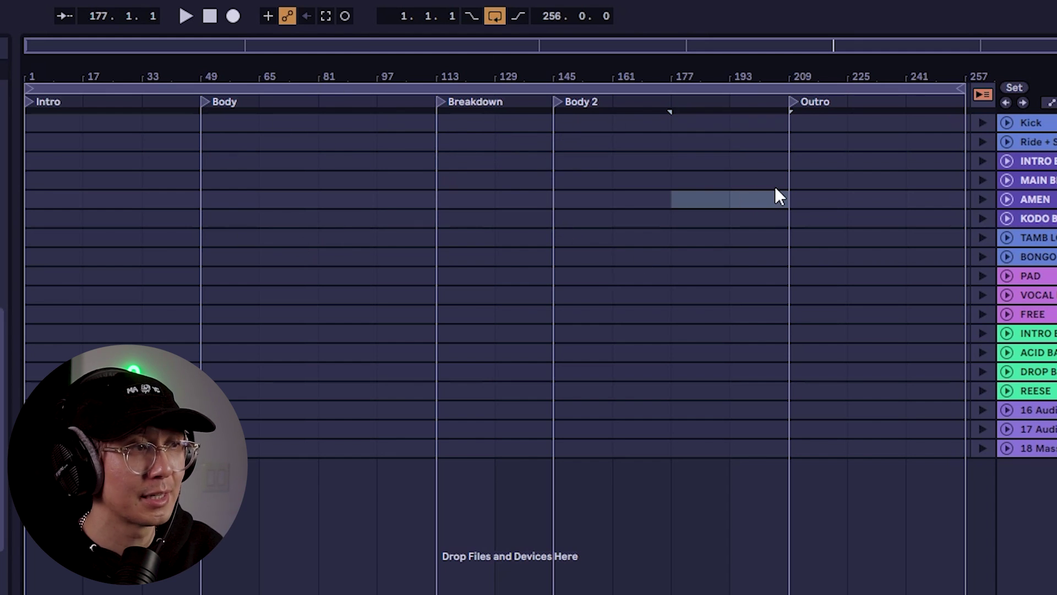
drag(791, 198, 886, 190)
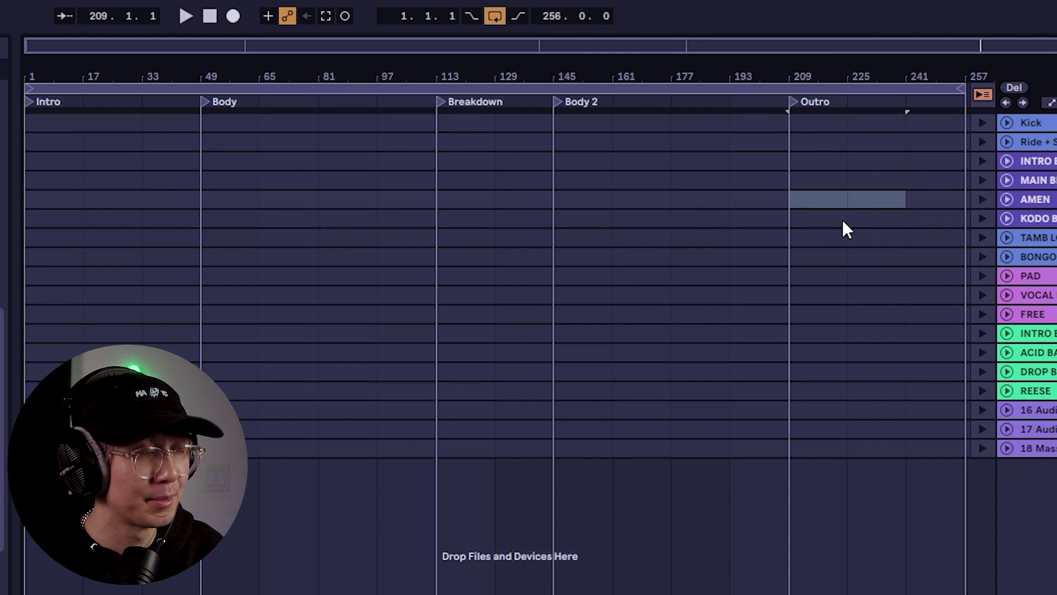
Place the insert marker at bar 65 of the Body section on the AMEN track.
drag(257, 196, 256, 200)
click(262, 199)
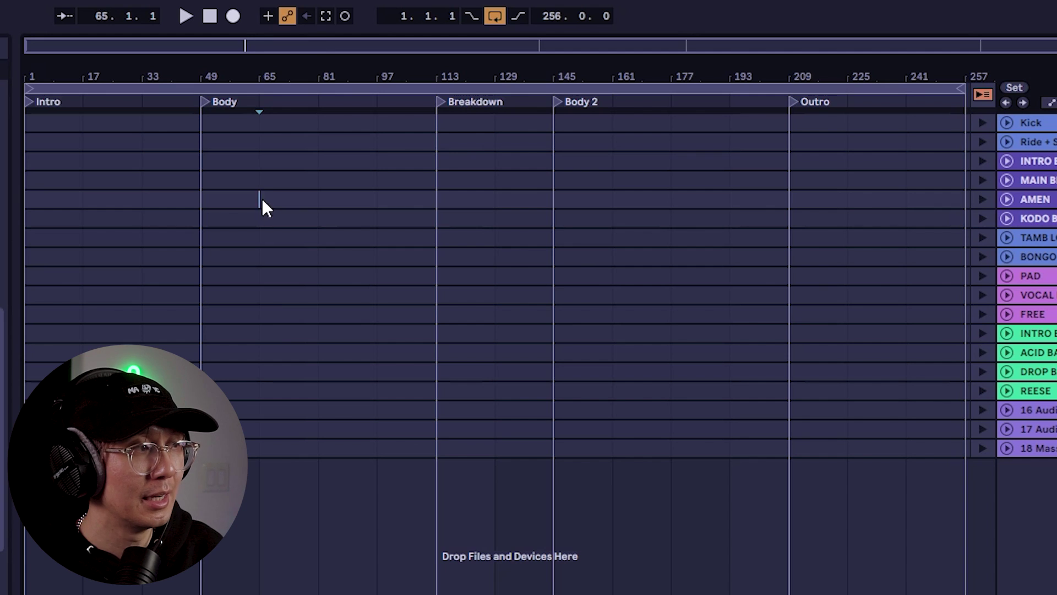
Highlight the Body's 16-bar phrases, bars 49 to 65 on the AMEN track and bars 65 to 81 on the KODO BREAK track.
click(305, 197)
click(223, 194)
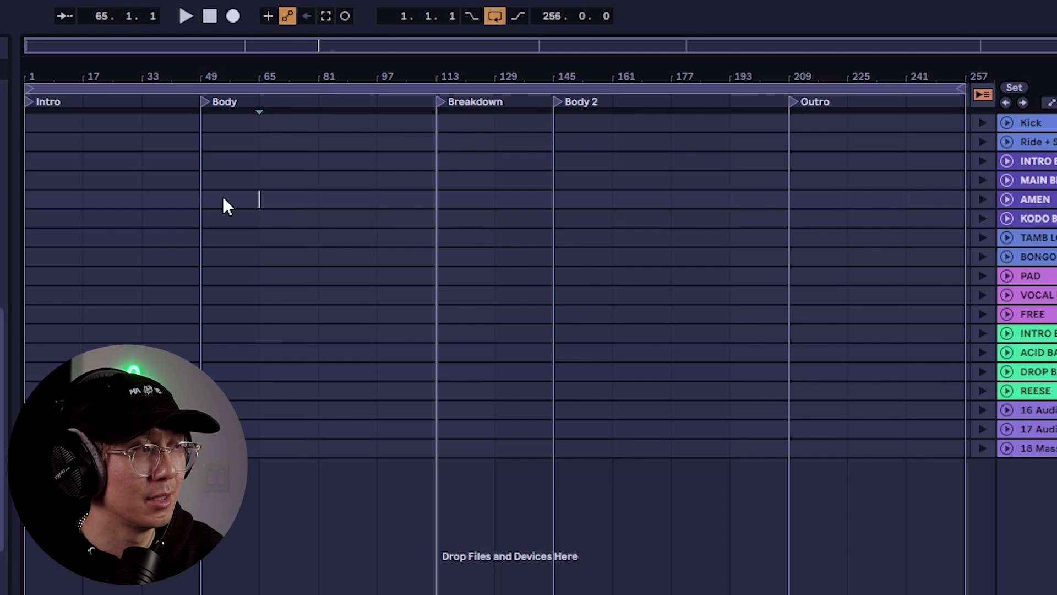
click(276, 196)
click(250, 196)
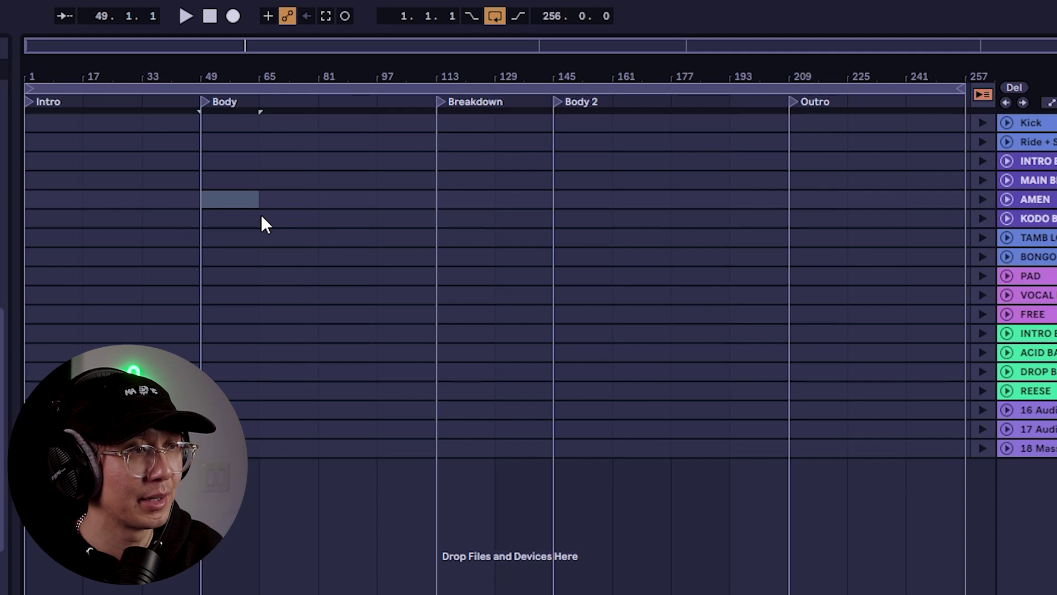
click(306, 215)
click(252, 196)
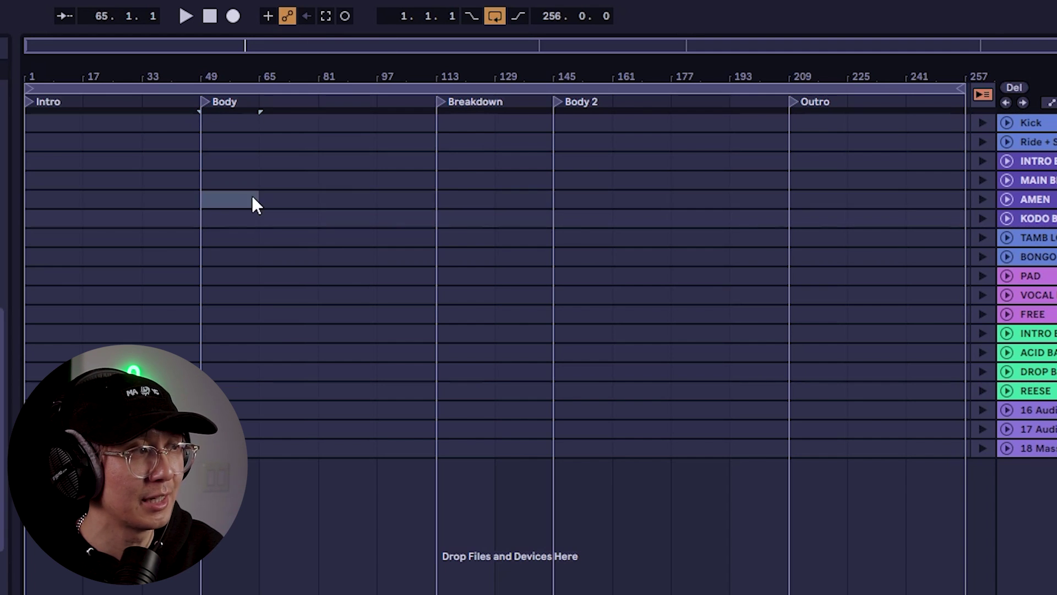
click(311, 220)
click(315, 215)
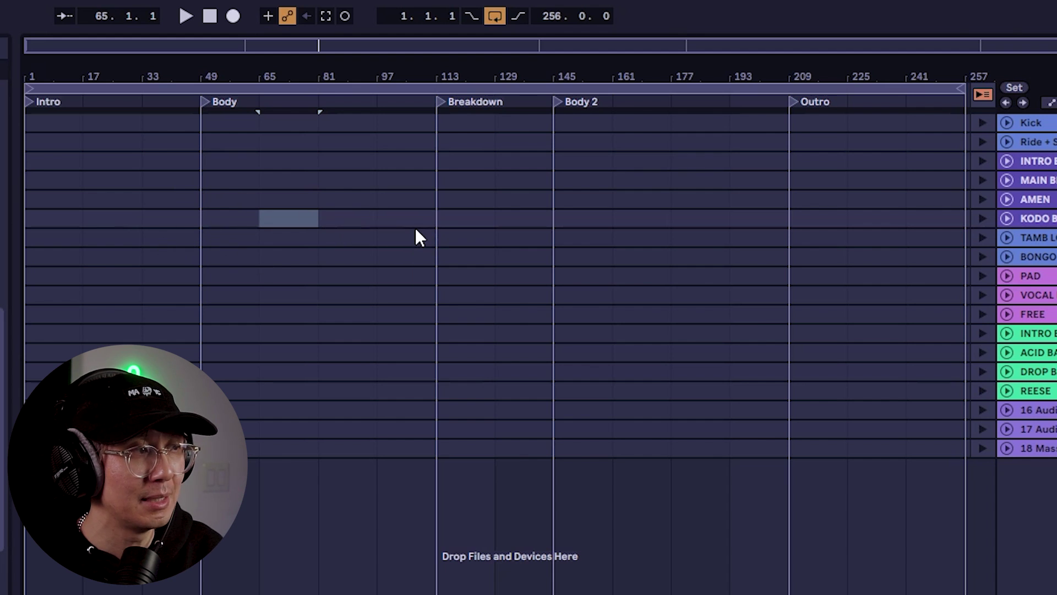
Copy the INTRO scene from the Session View and paste it into the arrangement at bar 1.
key(Home)
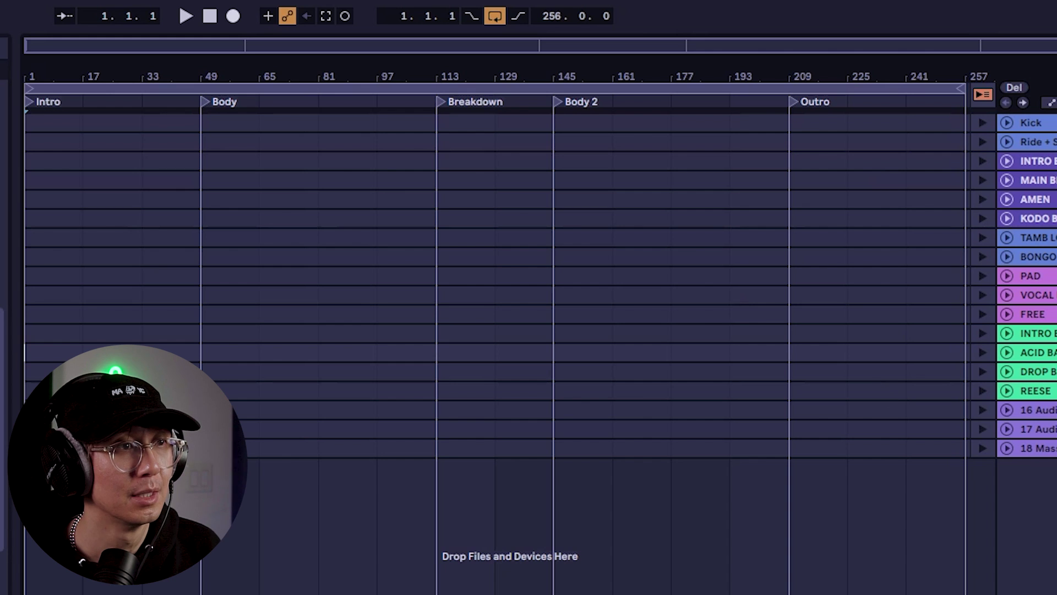
key(Tab)
click(867, 243)
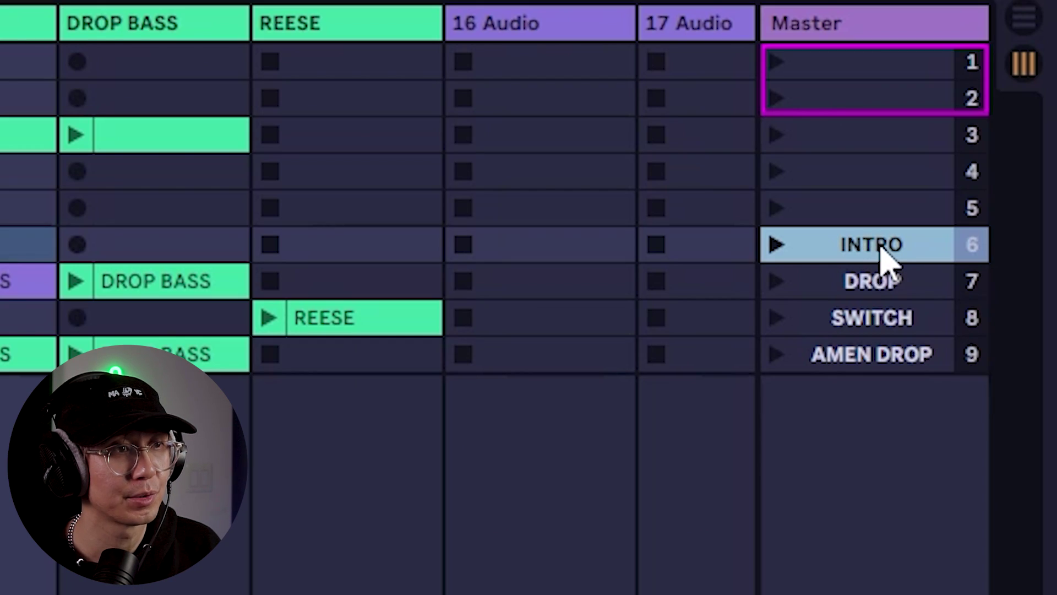
right_click(883, 259)
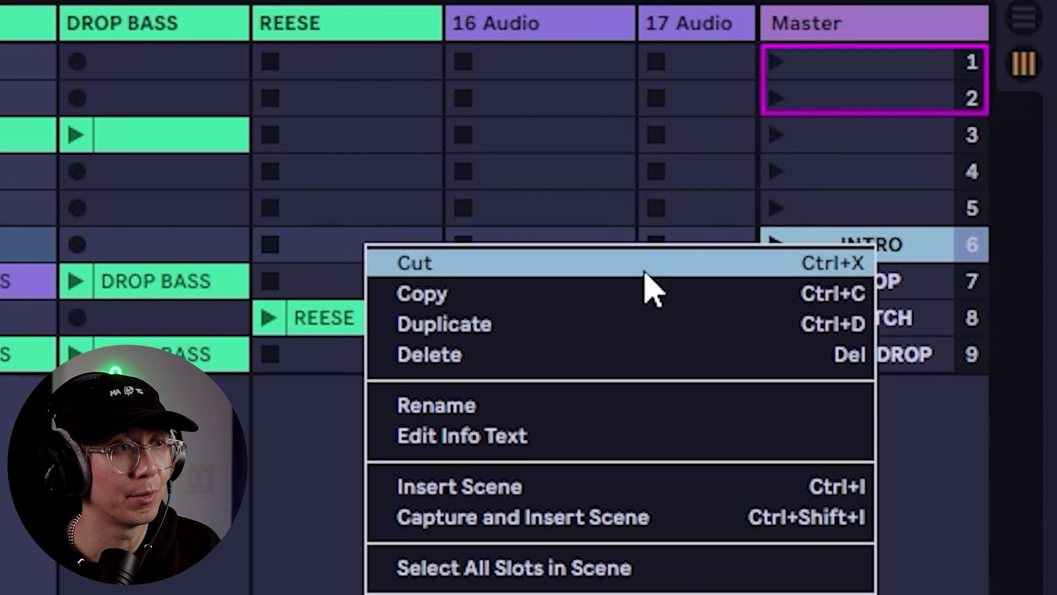
click(655, 291)
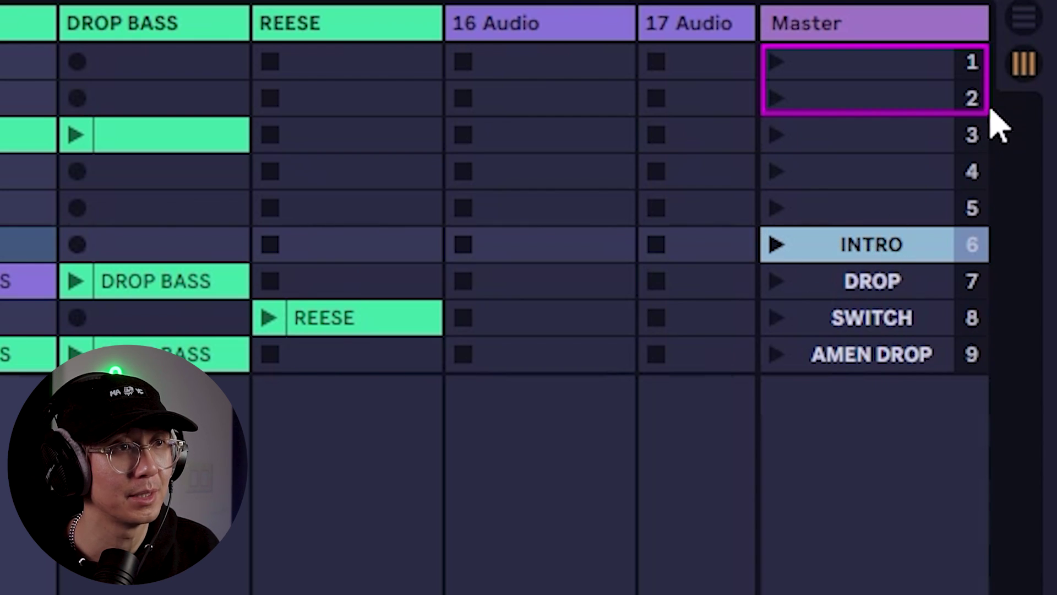
click(1023, 18)
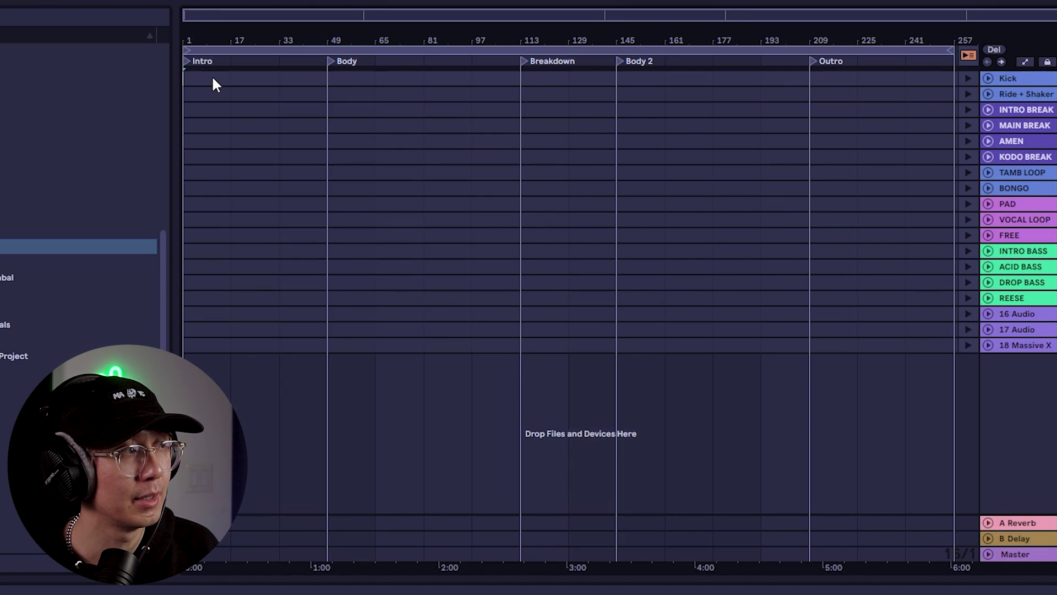
key(ctrl+v)
Extend the pasted intro clips to bar 17 and duplicate the block twice to fill the Intro up to bar 49.
drag(191, 44, 290, 111)
drag(192, 94, 372, 98)
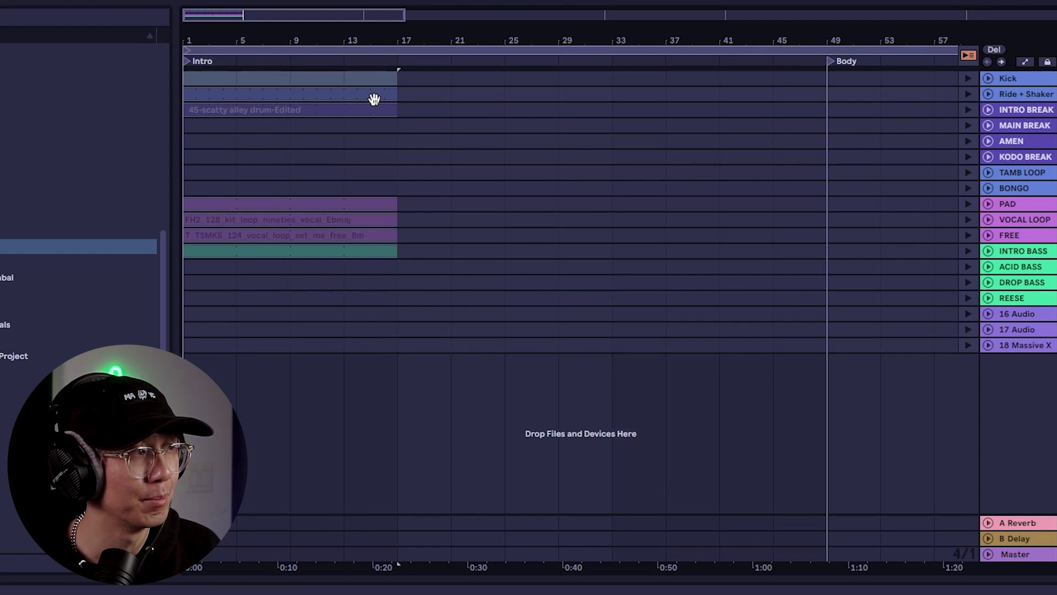
click(256, 189)
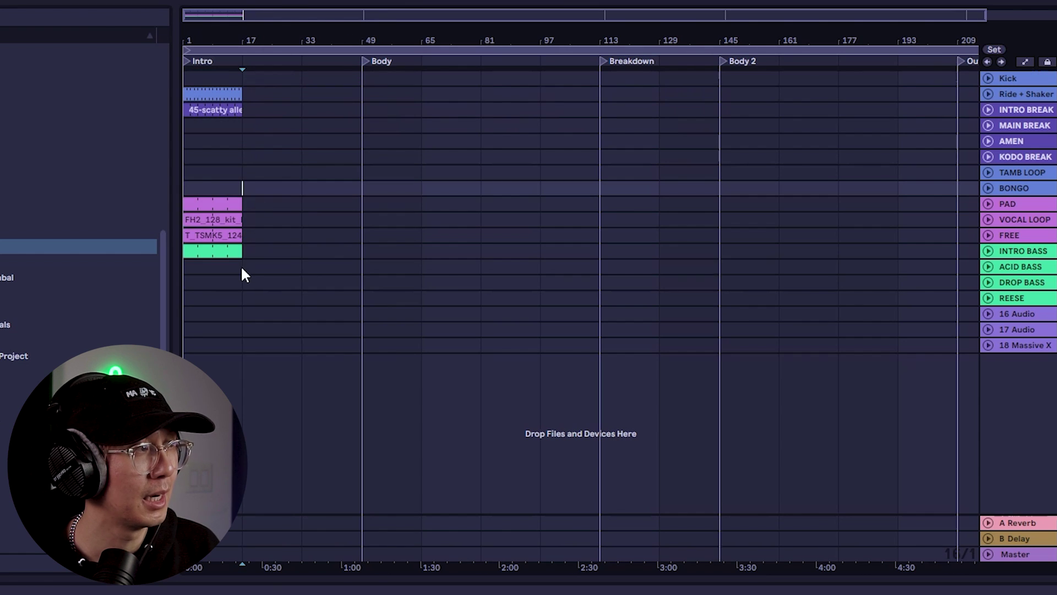
drag(240, 266, 89, 10)
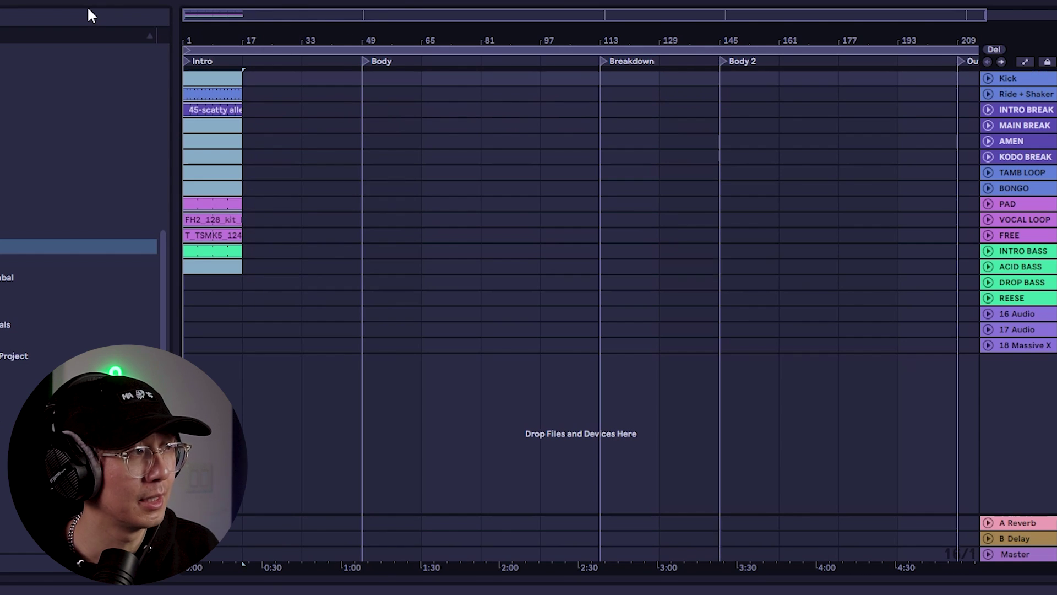
key(ctrl+d)
key(ctrl+d)
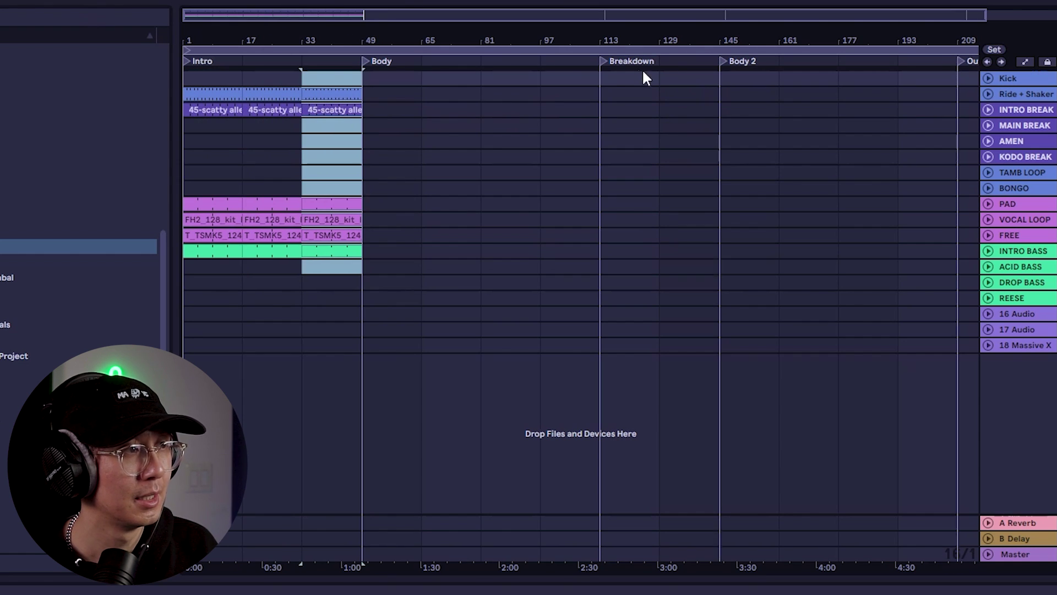
Paste the 16-bar intro block at the Breakdown, bar 113, and duplicate it once up to bar 145.
click(604, 76)
key(ctrl+v)
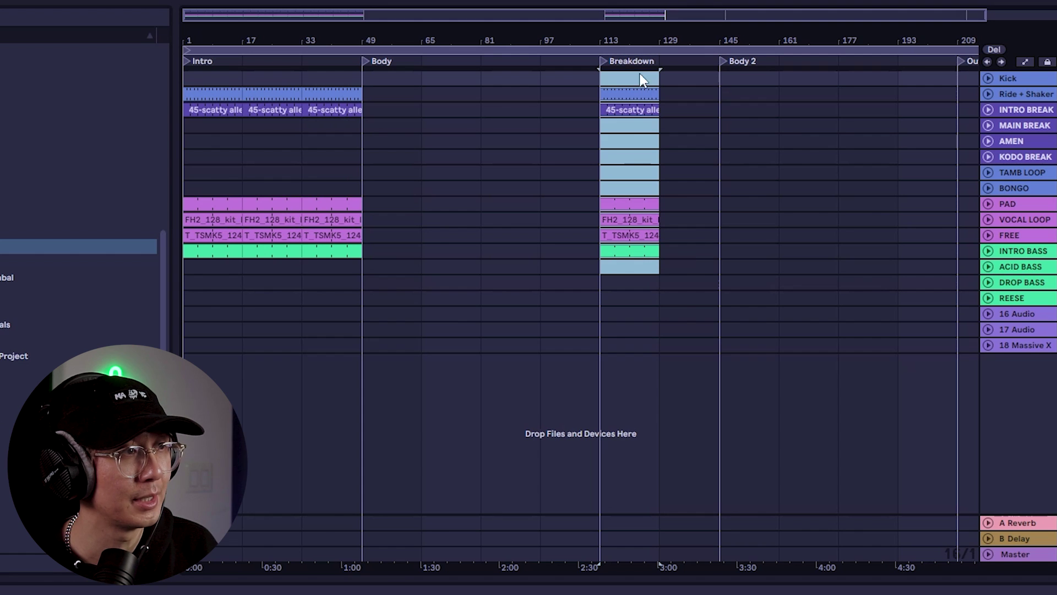
key(ctrl+d)
Paste the 16-bar intro block at the Outro, bar 209, and duplicate it once up to bar 241.
drag(659, 37, 659, 14)
click(830, 74)
key(ctrl+v)
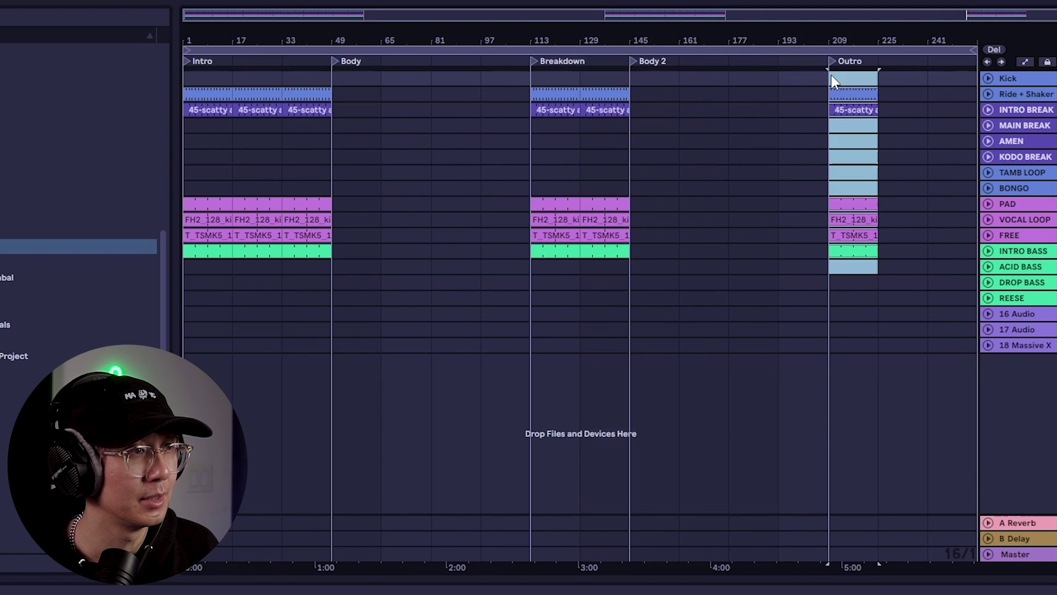
key(ctrl+d)
drag(826, 37, 806, 28)
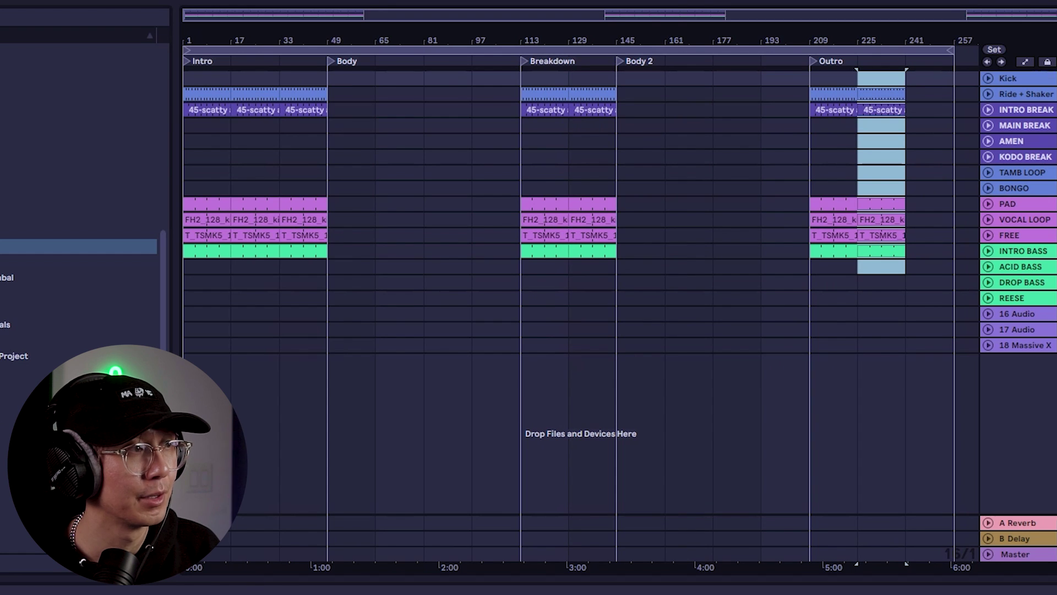
Copy the DROP scene from the Session View and paste it into the arrangement at the Body, bar 49.
key(Tab)
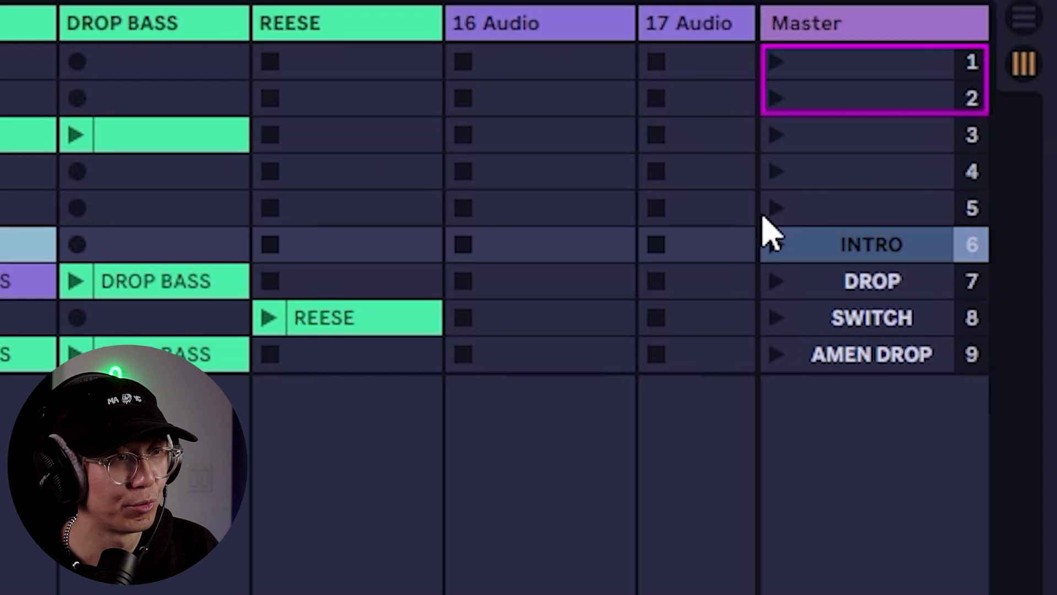
click(903, 284)
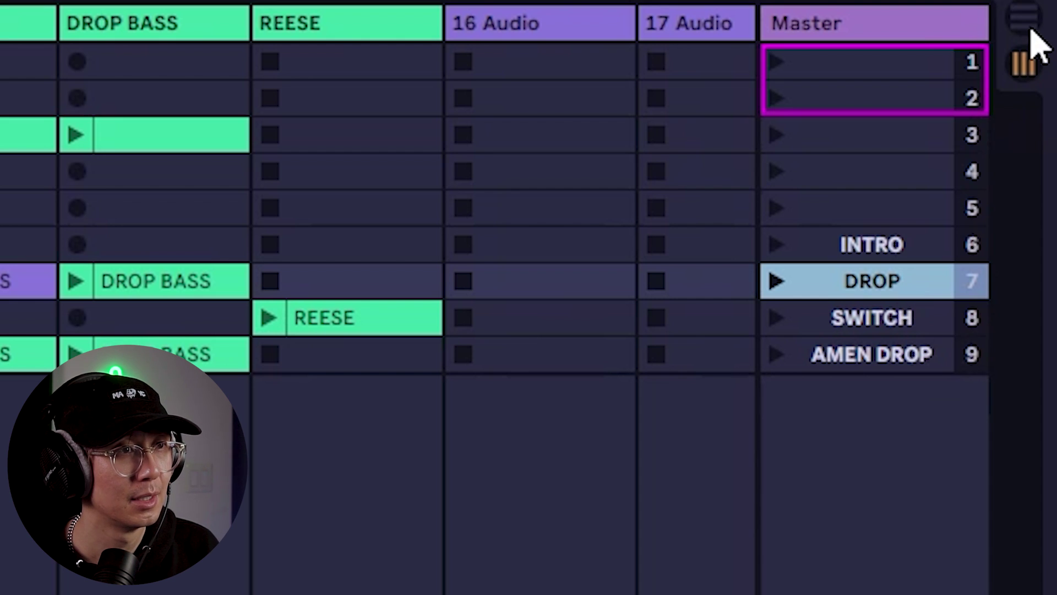
click(1028, 22)
click(331, 74)
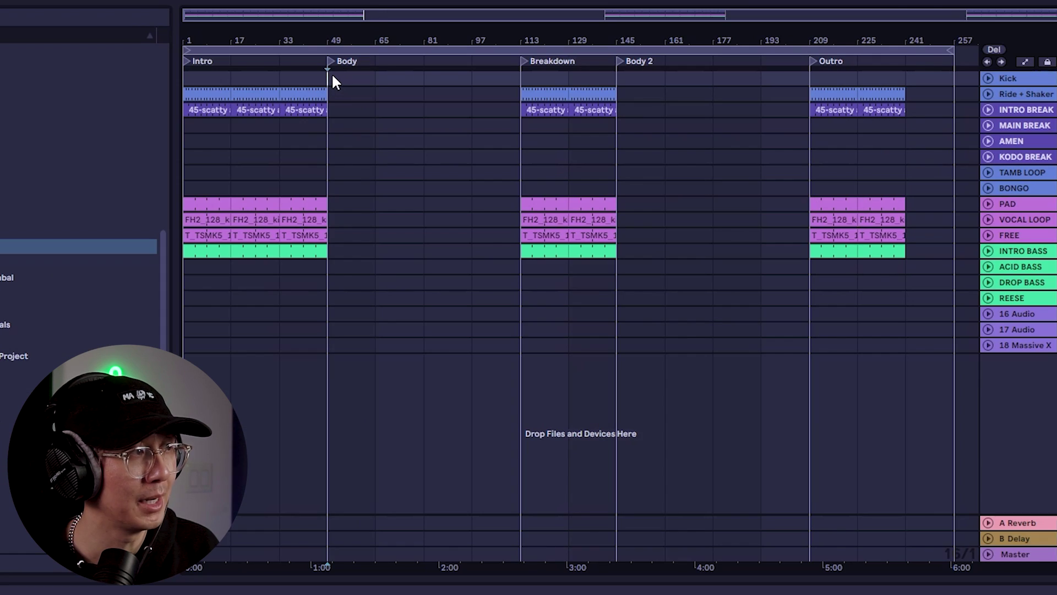
key(ctrl+v)
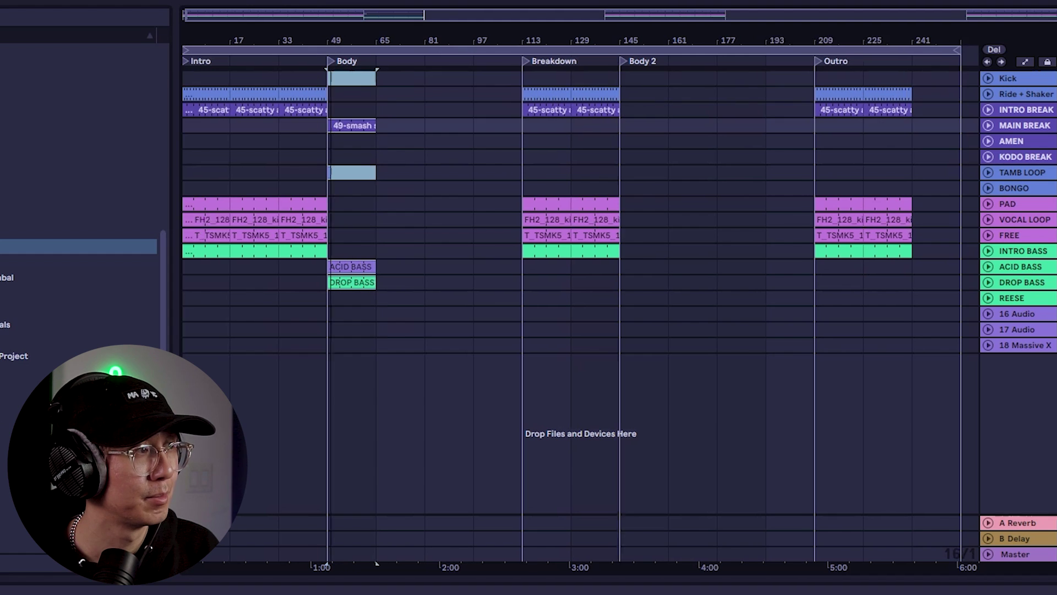
Extend the drop clips to bar 65 and duplicate the 16-bar block once up to bar 81.
scroll(335, 126, up, 5)
drag(329, 172, 440, 173)
drag(451, 36, 451, 3)
click(444, 299)
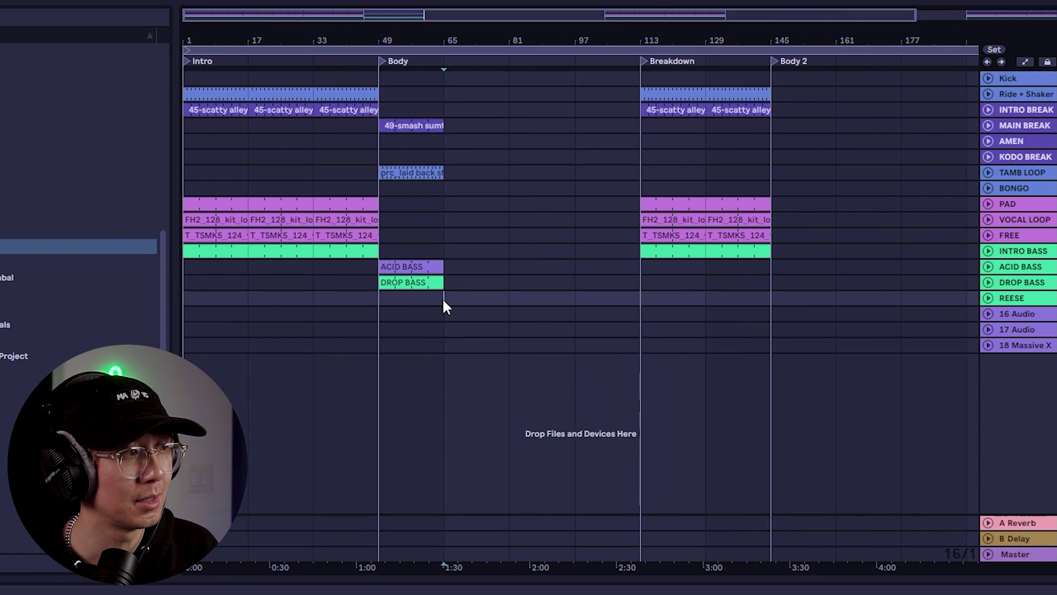
drag(444, 301, 378, 121)
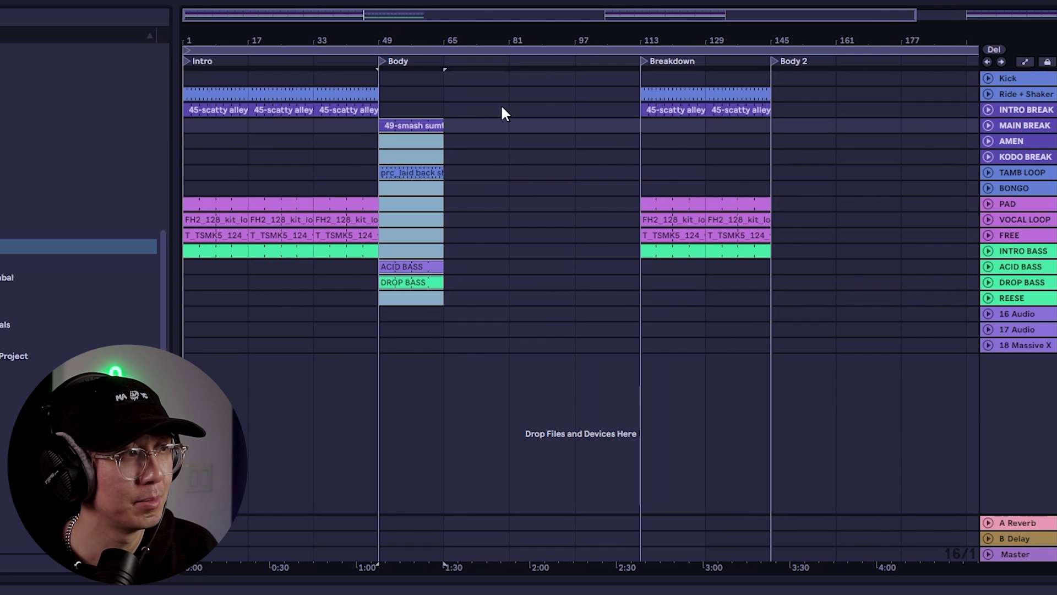
key(ctrl+d)
Copy the AMEN DROP scene from the Session View and paste it into the arrangement at bar 81.
click(483, 219)
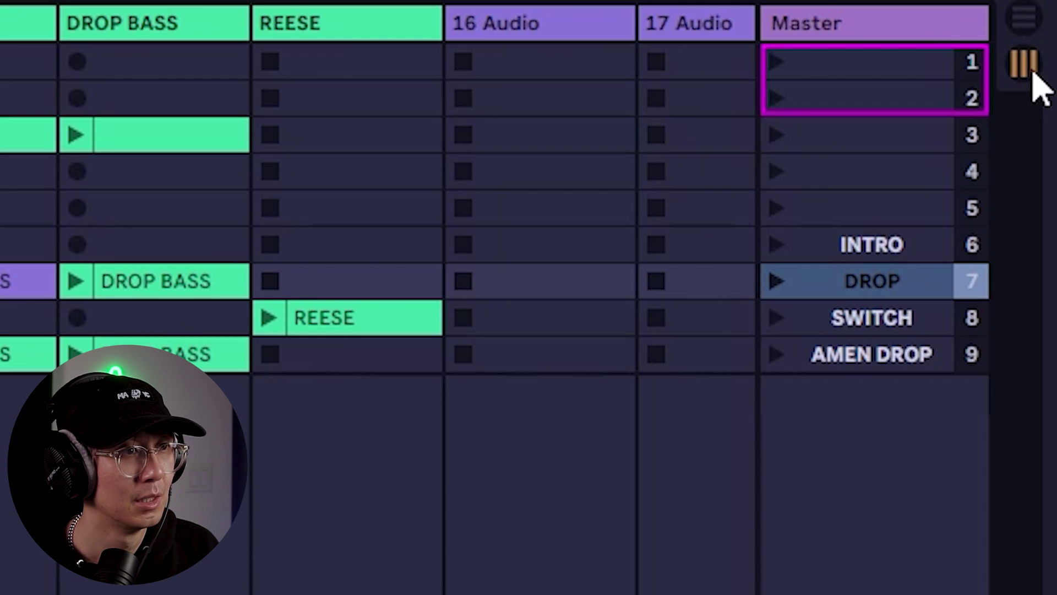
click(888, 360)
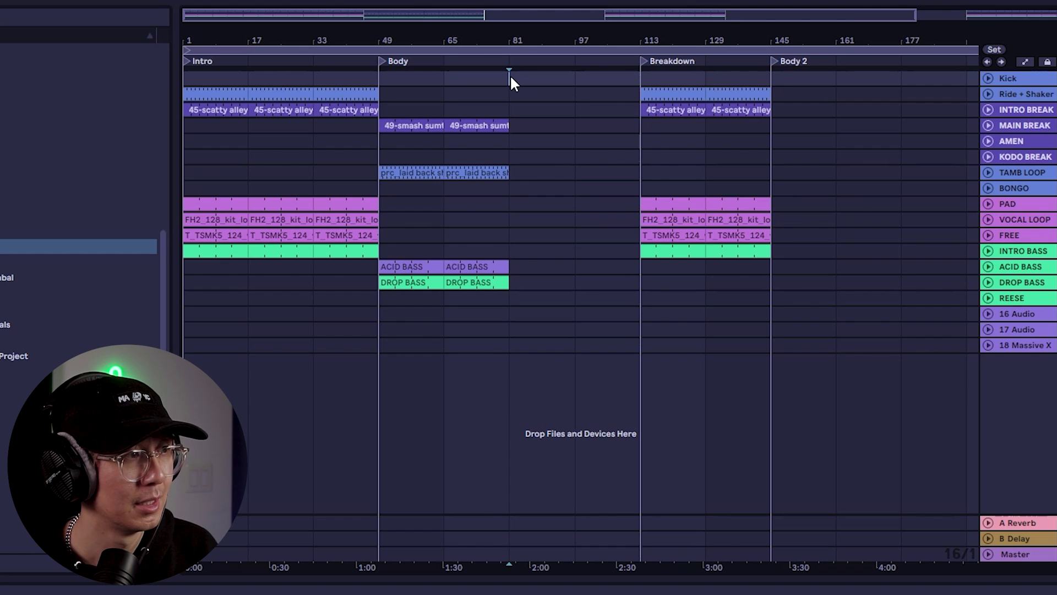
key(ctrl+v)
Extend the AMEN DROP clips to bar 97 and duplicate the block once to fill the Body up to bar 113.
key(plus)
key(plus)
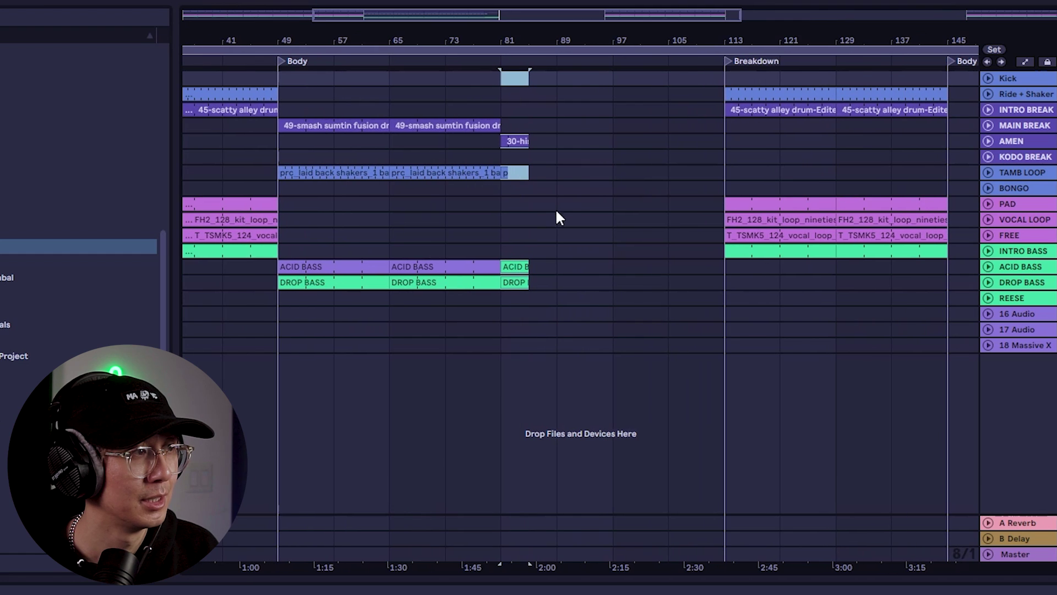
drag(529, 174, 609, 175)
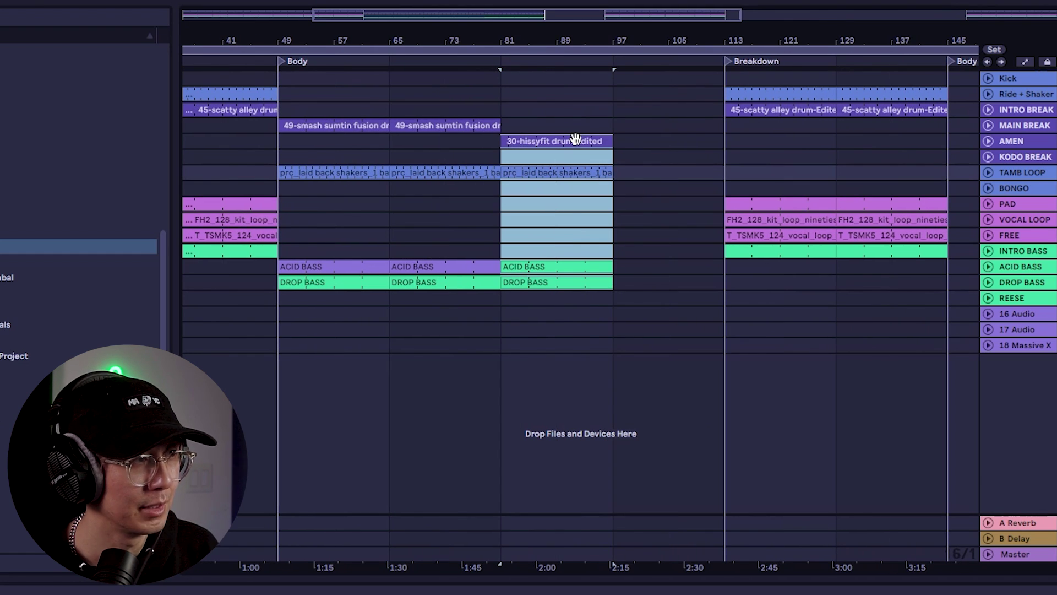
key(ctrl+d)
Copy the whole Body section, bars 49 to 113, and paste it at Body 2, bar 145.
drag(489, 41, 420, 39)
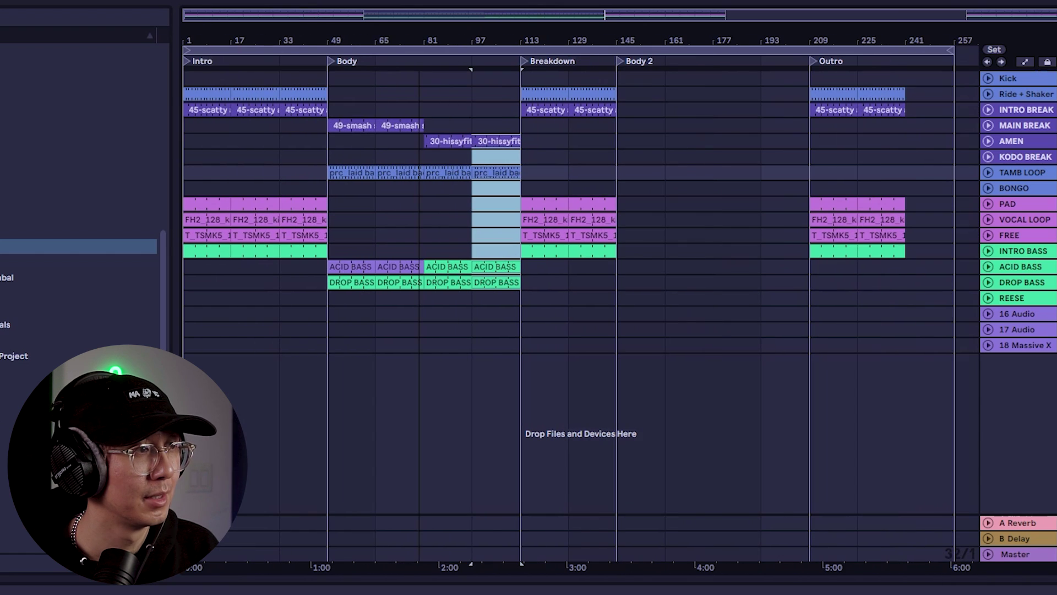
drag(518, 299, 325, 94)
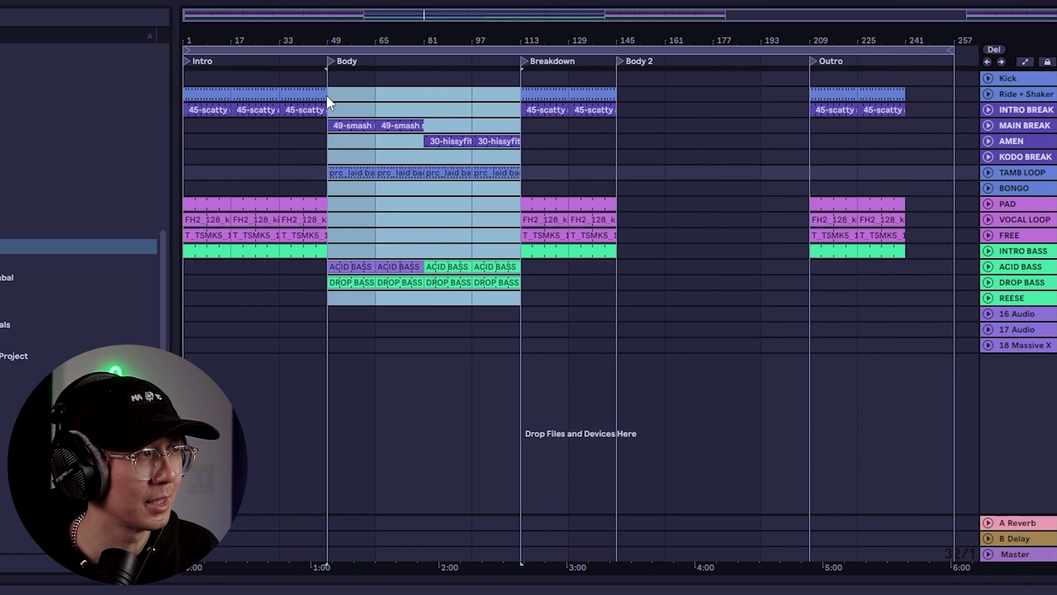
key(ctrl+c)
click(617, 96)
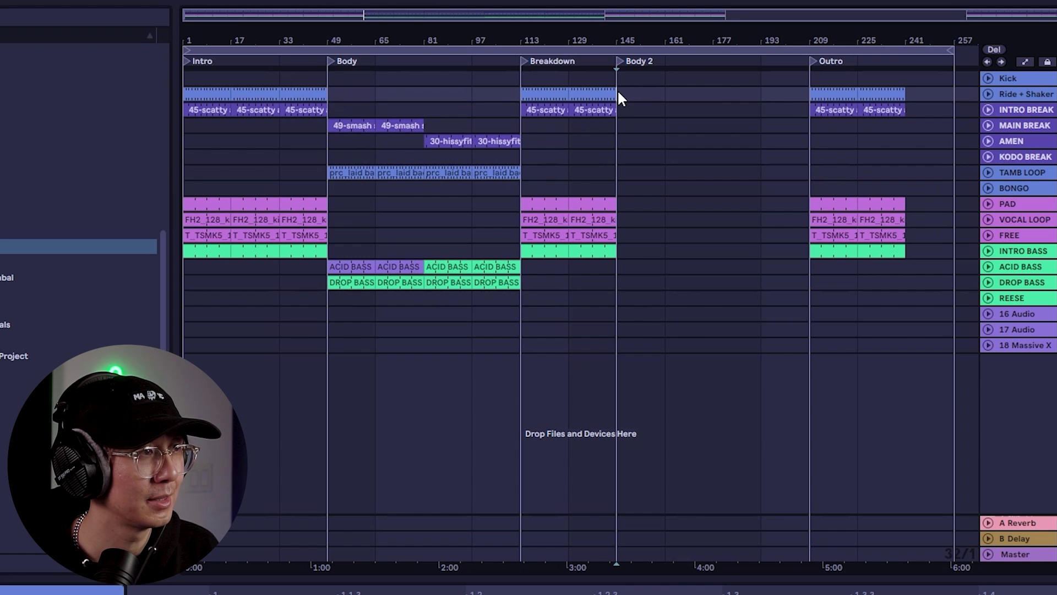
key(ctrl+v)
click(354, 266)
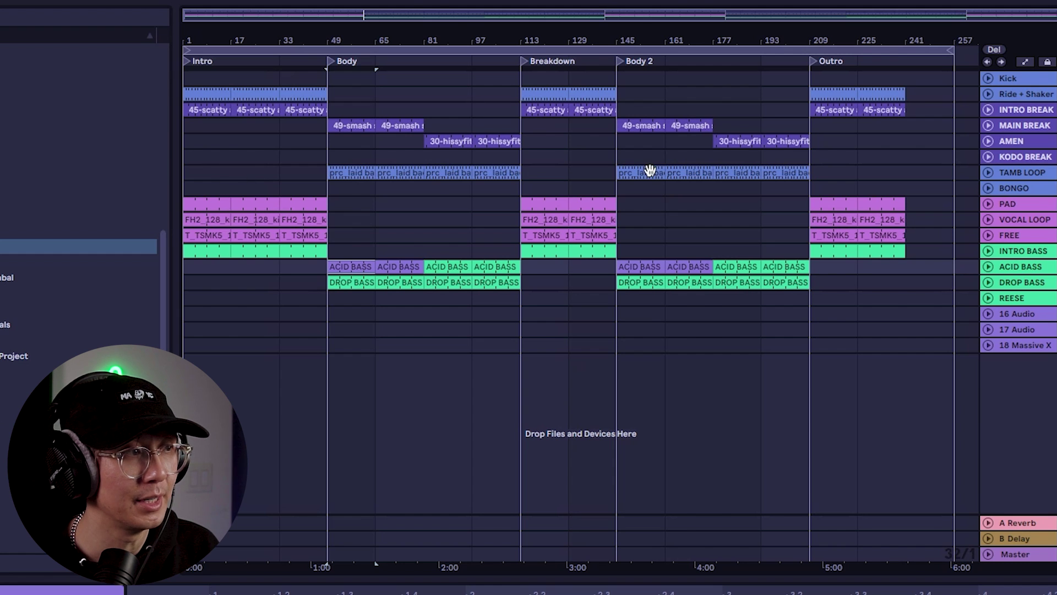
Copy the SWITCH scene from the Session View into the two-bar gaps at bars 63 and 79 of the Body.
key(Tab)
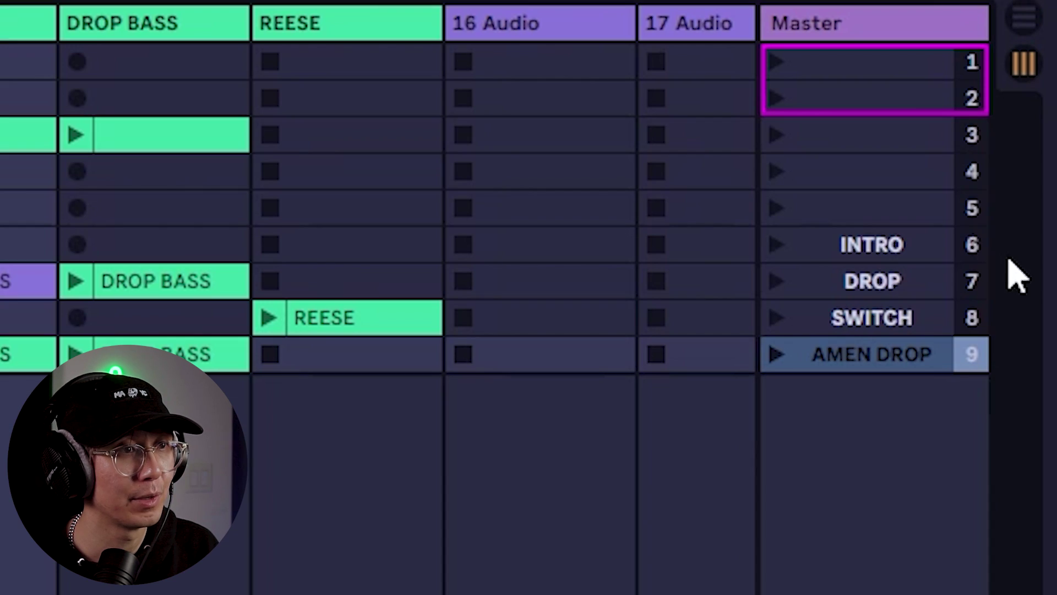
click(881, 318)
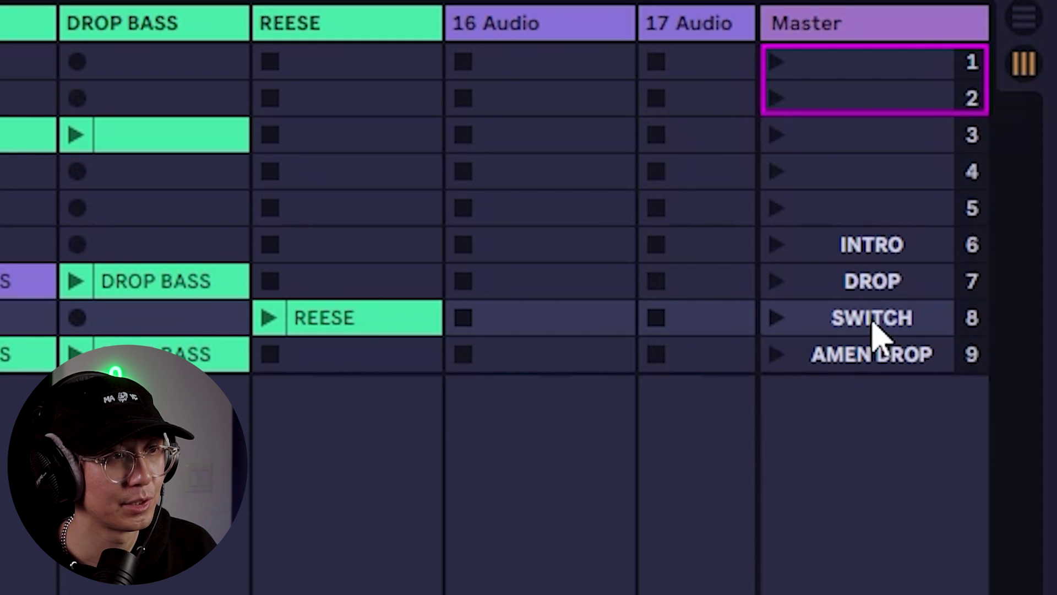
click(872, 320)
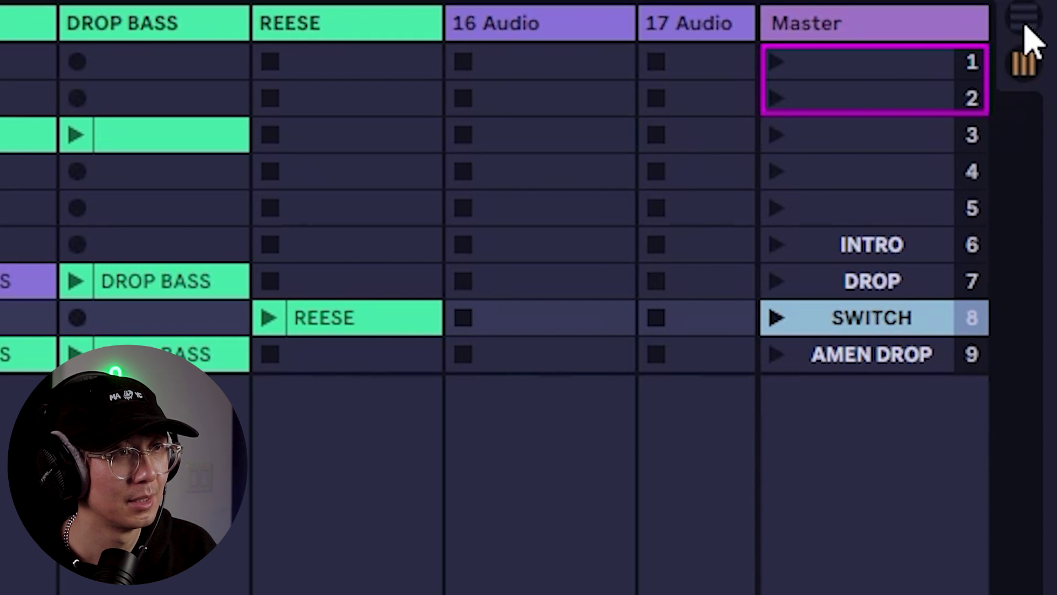
click(1024, 19)
click(500, 77)
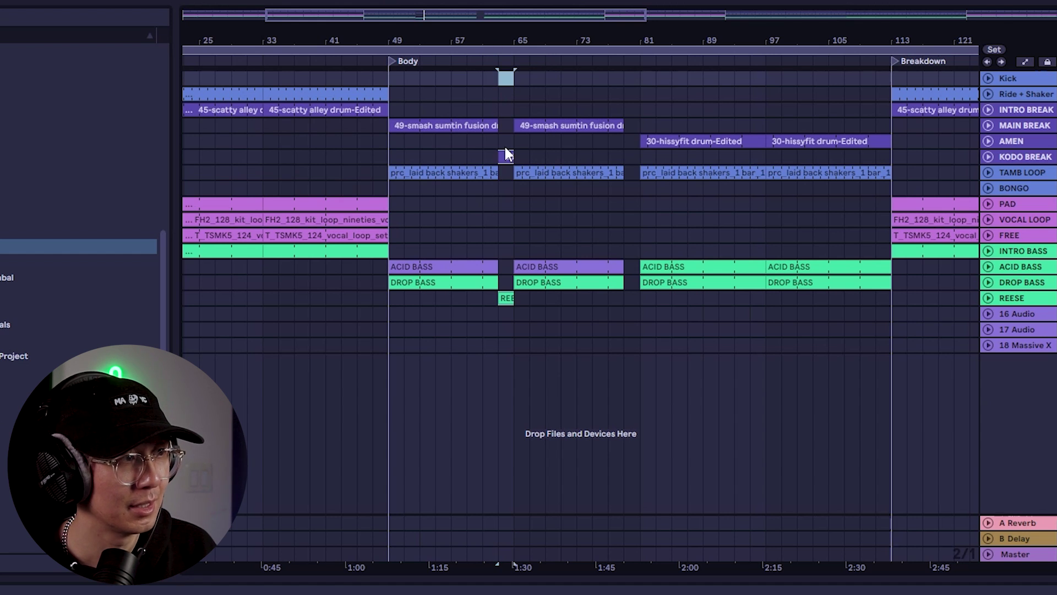
click(626, 71)
key(ctrl+v)
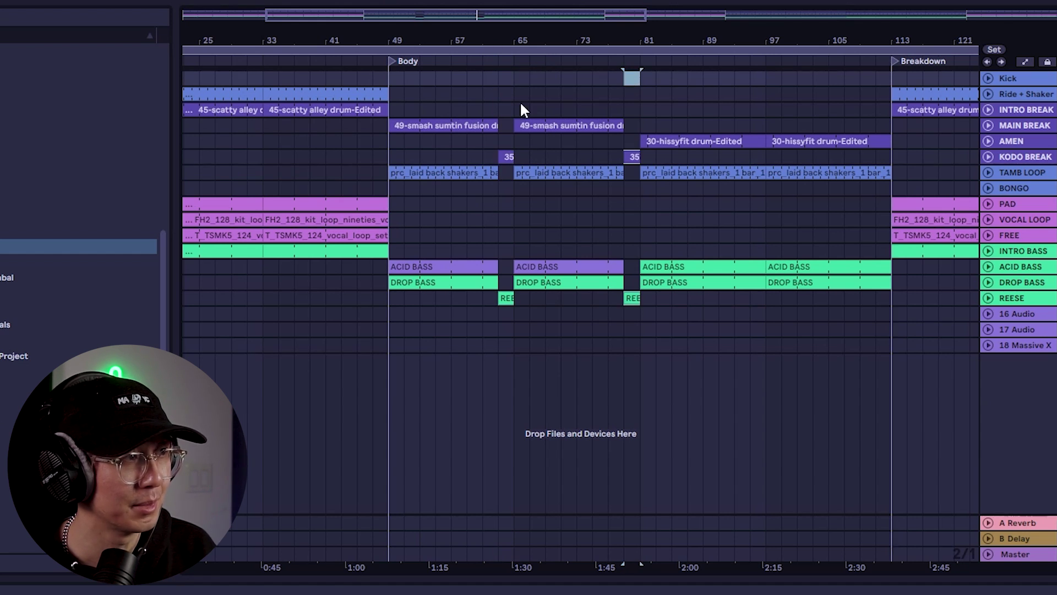
Replace the Body clips in the two-bar spans at bars 95 to 97 and 111 to 113 with the copied SWITCH clips.
click(483, 145)
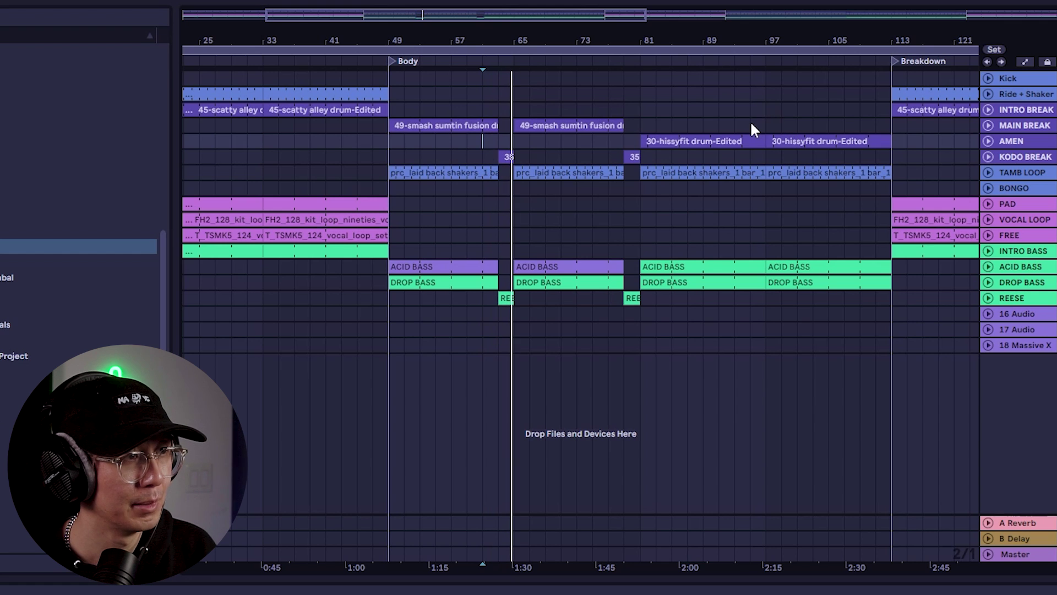
key(space)
mouse_move(750, 122)
mouse_down()
mouse_move(752, 284)
mouse_move(764, 293)
mouse_up()
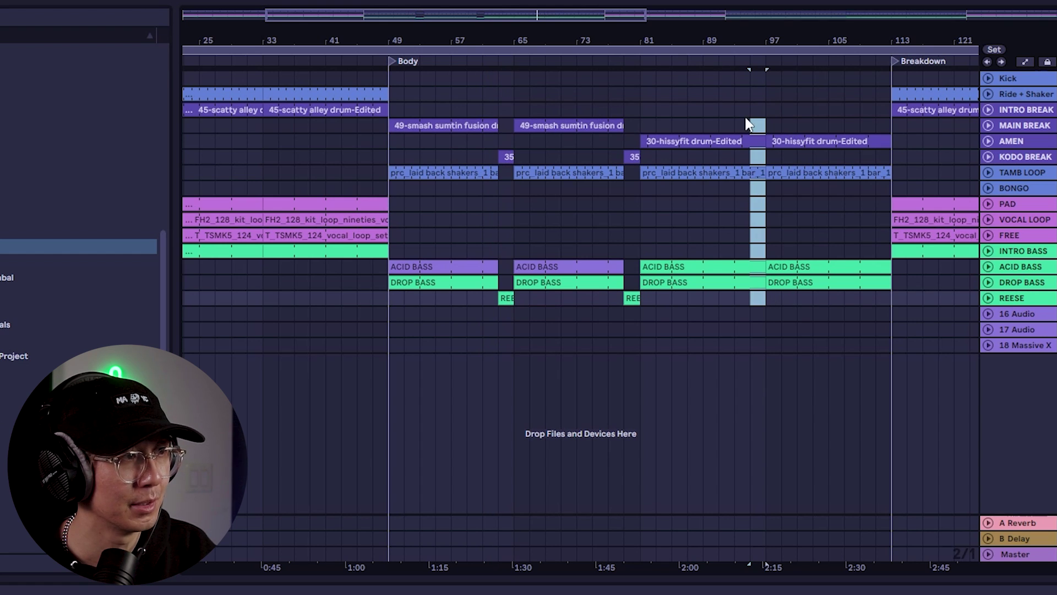
key(Delete)
click(753, 77)
key(ctrl+v)
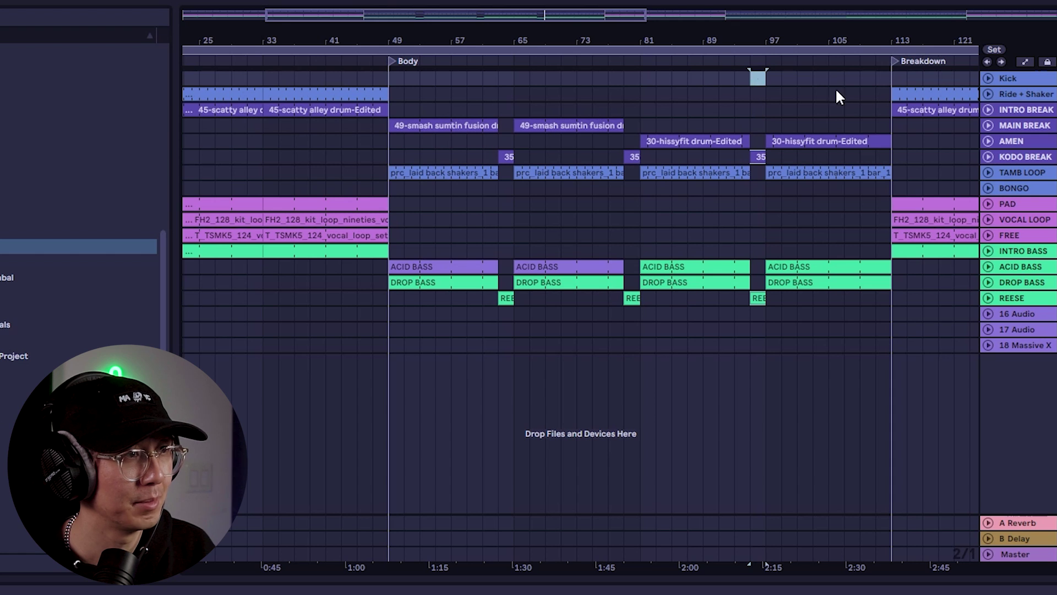
drag(877, 286, 890, 296)
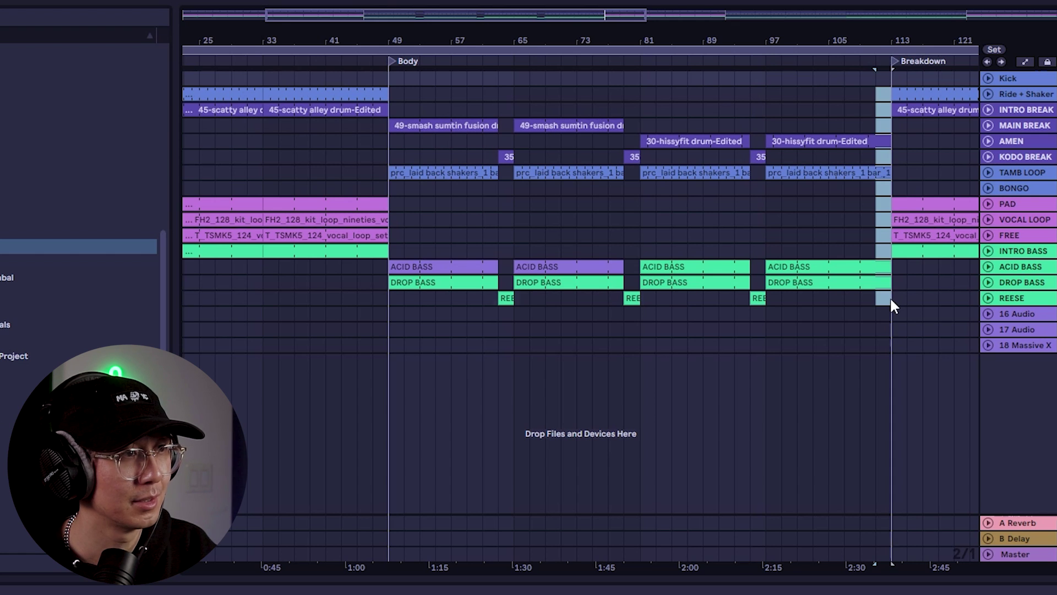
key(Delete)
click(877, 75)
key(ctrl+v)
Delete the TAMB LOOP clips starting at bars 49 and 81 in the Body section.
drag(854, 31, 854, 11)
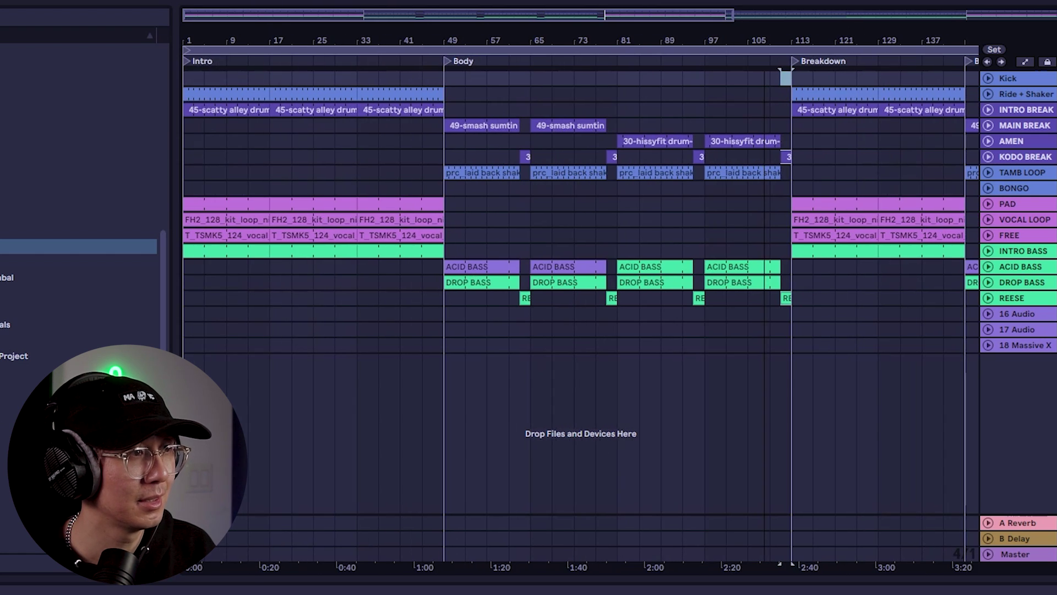
drag(736, 39, 736, 31)
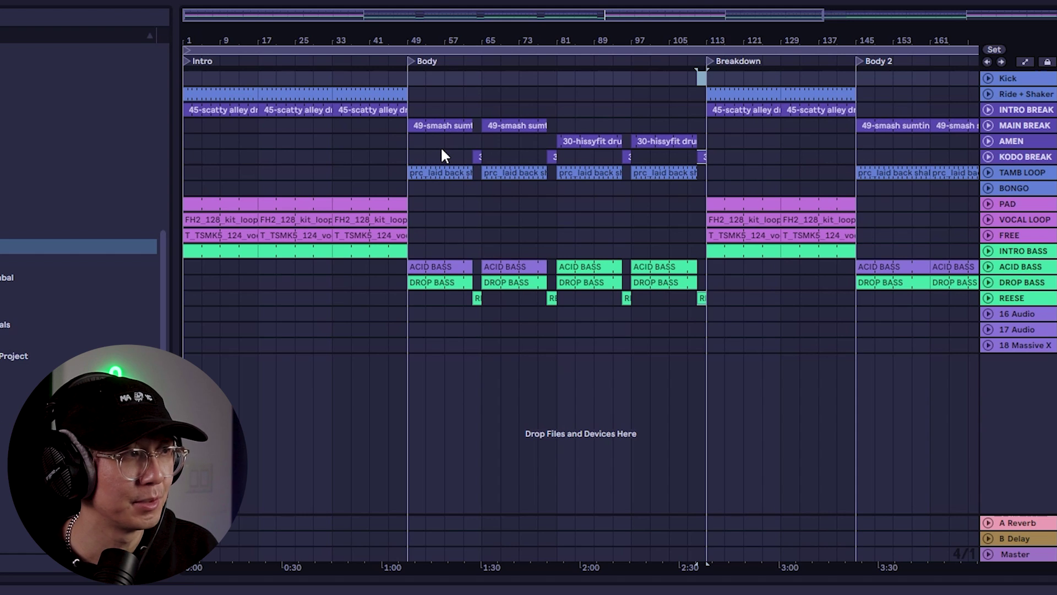
drag(441, 40, 440, 30)
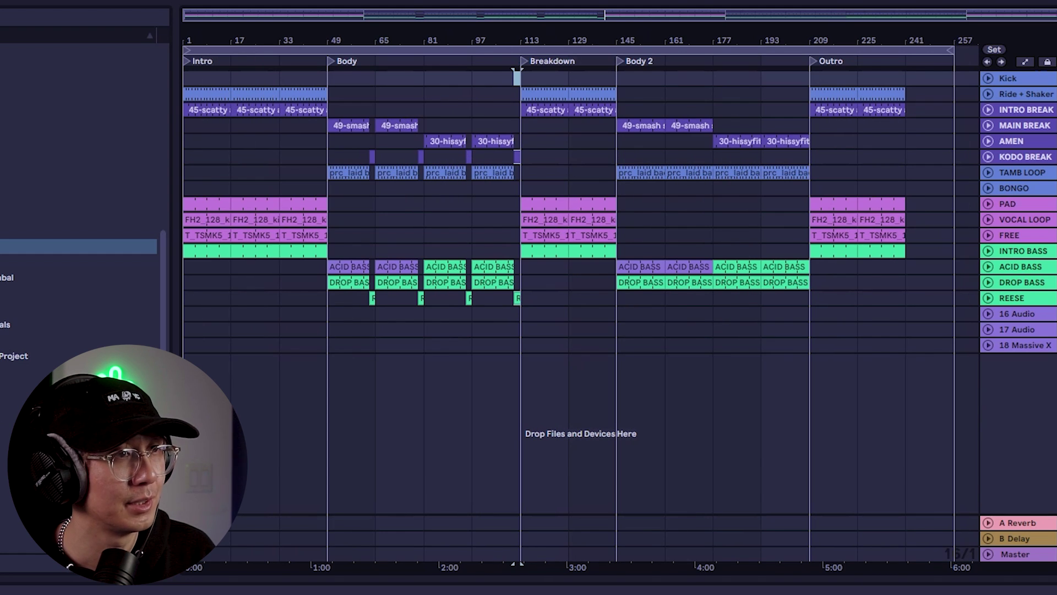
click(387, 174)
key(space)
key(space)
click(354, 173)
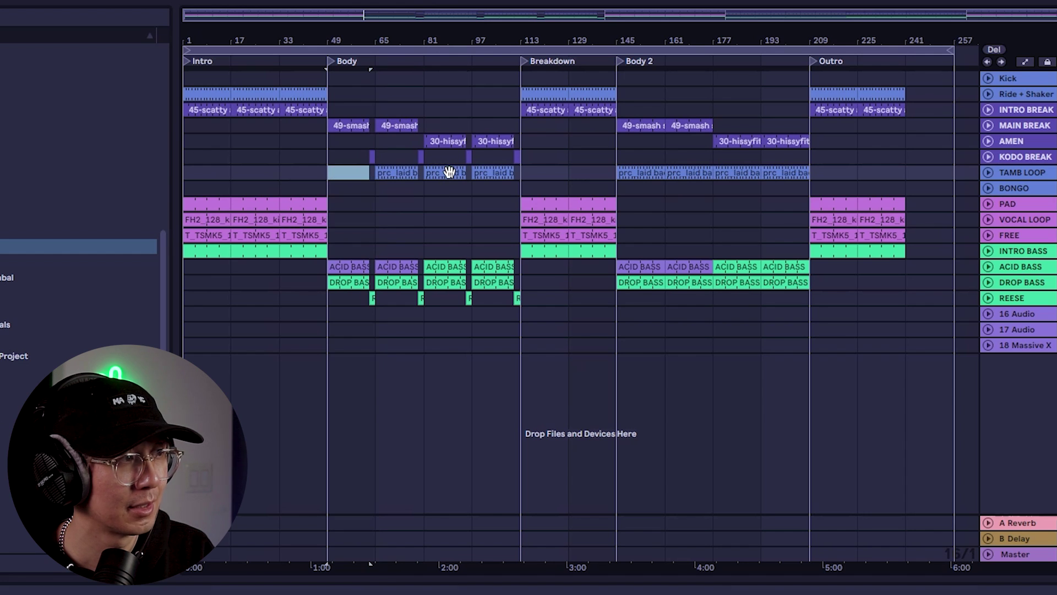
click(449, 172)
key(Delete)
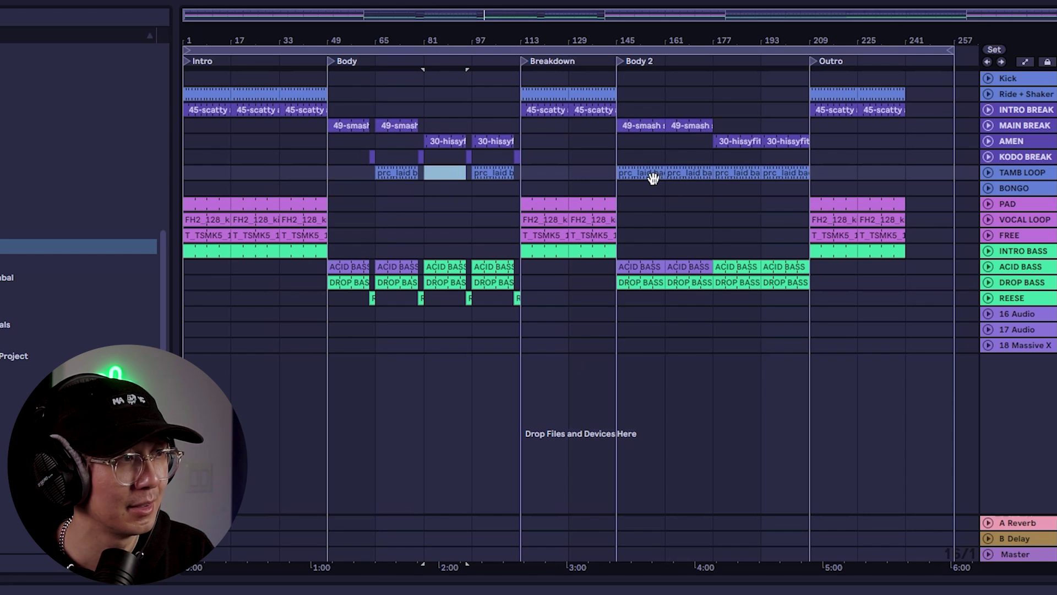
Delete the TAMB LOOP clips at bars 145 to 161 and 177 to 193 in Body 2.
click(653, 176)
key(Delete)
click(732, 172)
key(Delete)
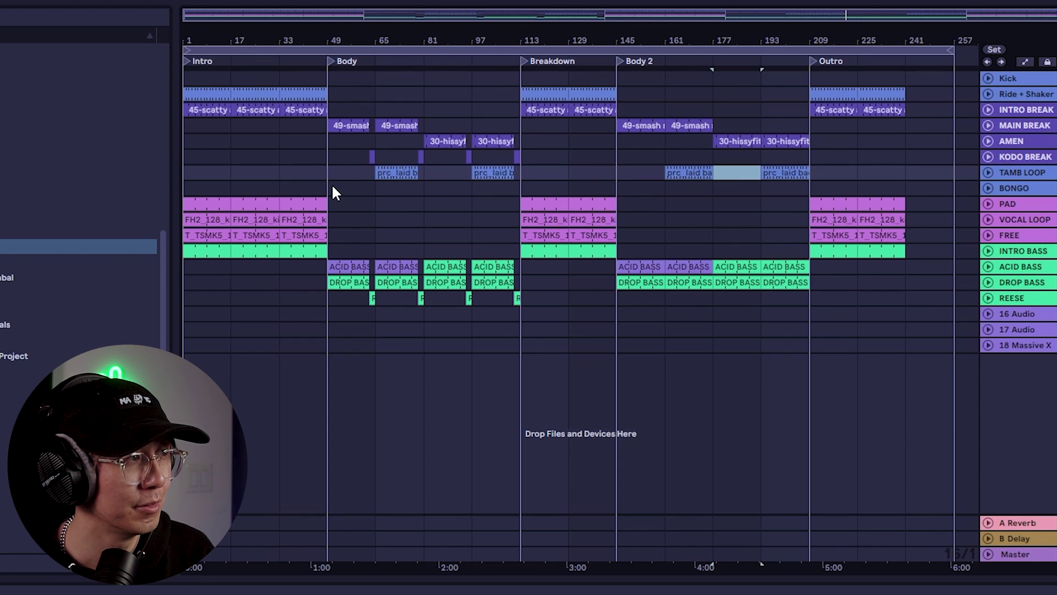
click(378, 190)
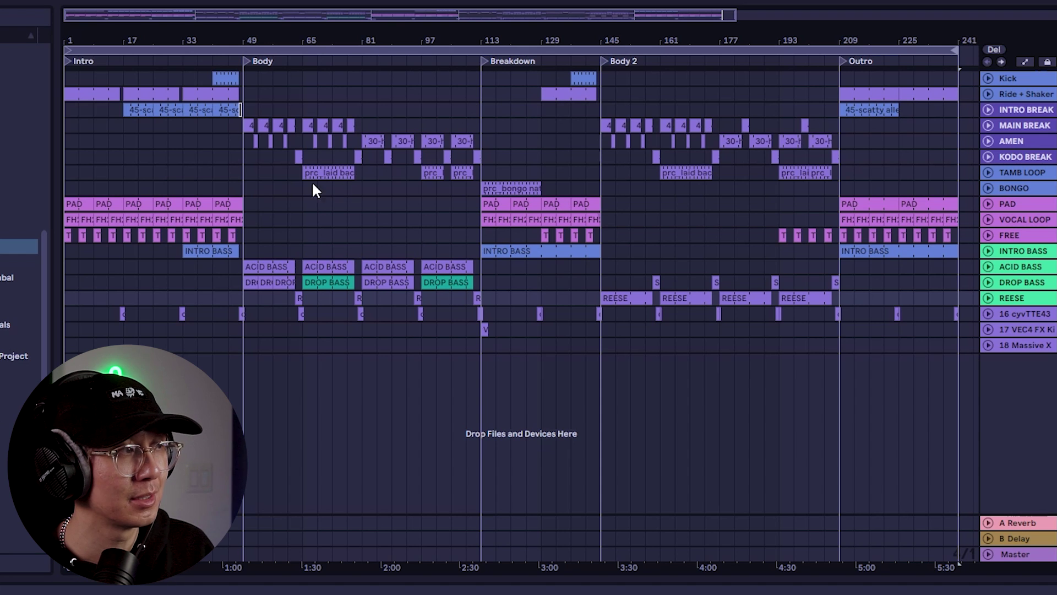
Play the Body from bar 49 with the tracks unfolded and examine how the MAIN BREAK and AMEN clips alternate.
click(245, 159)
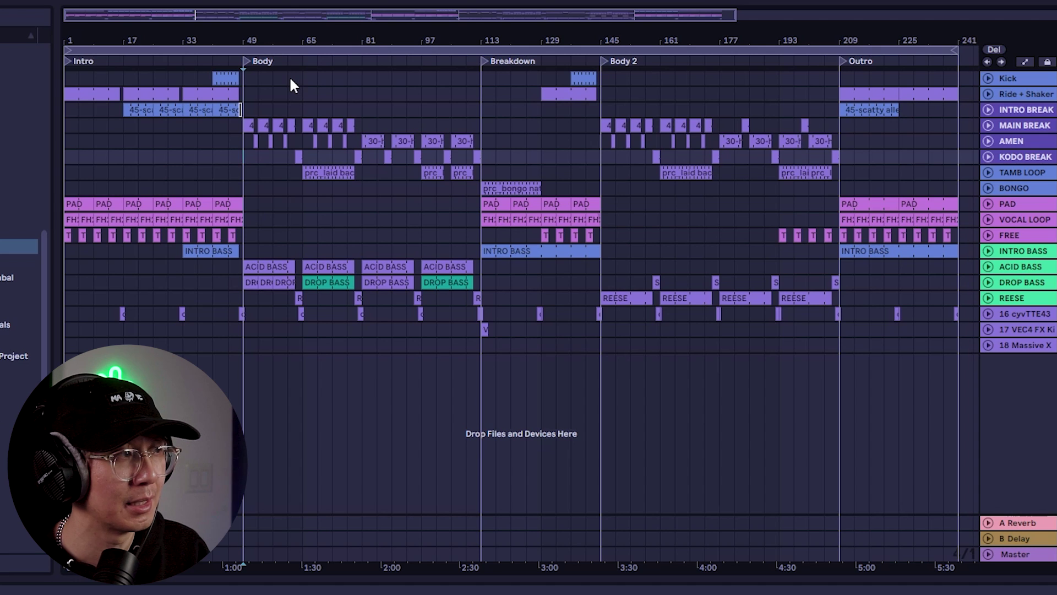
drag(258, 42, 400, 144)
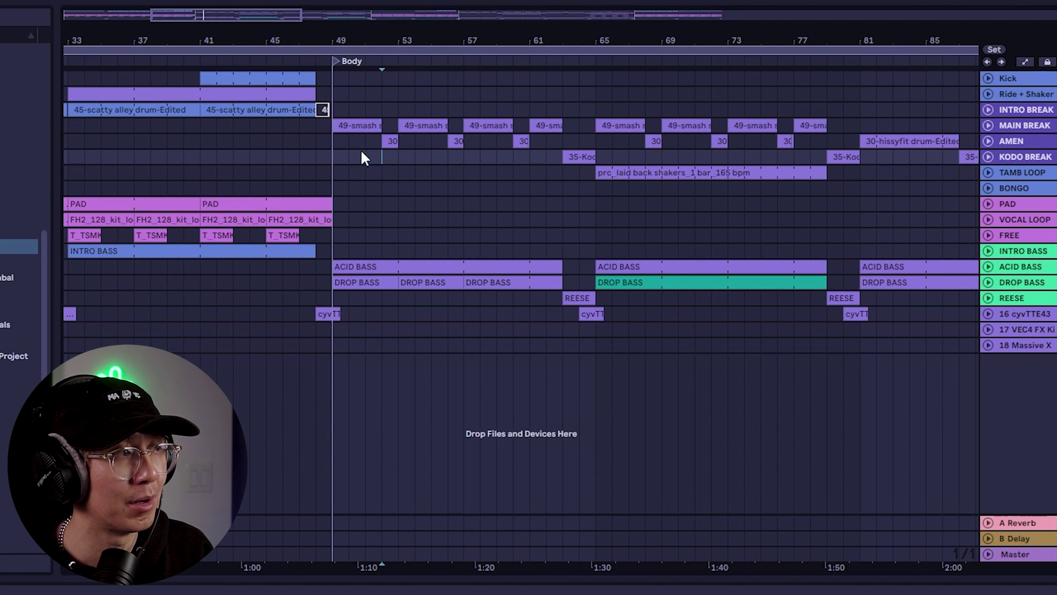
click(365, 144)
click(382, 161)
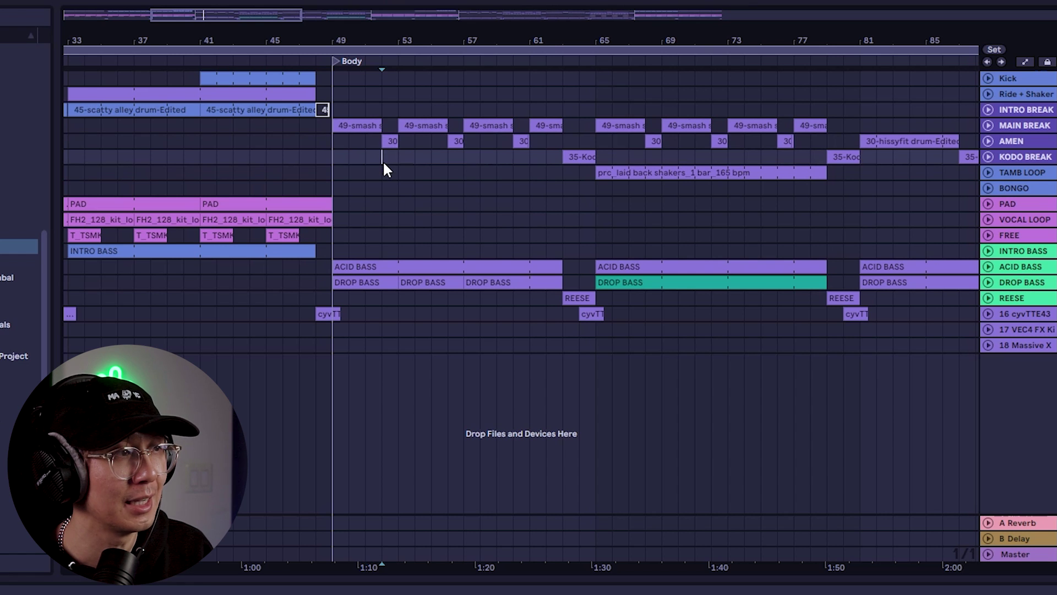
key(space)
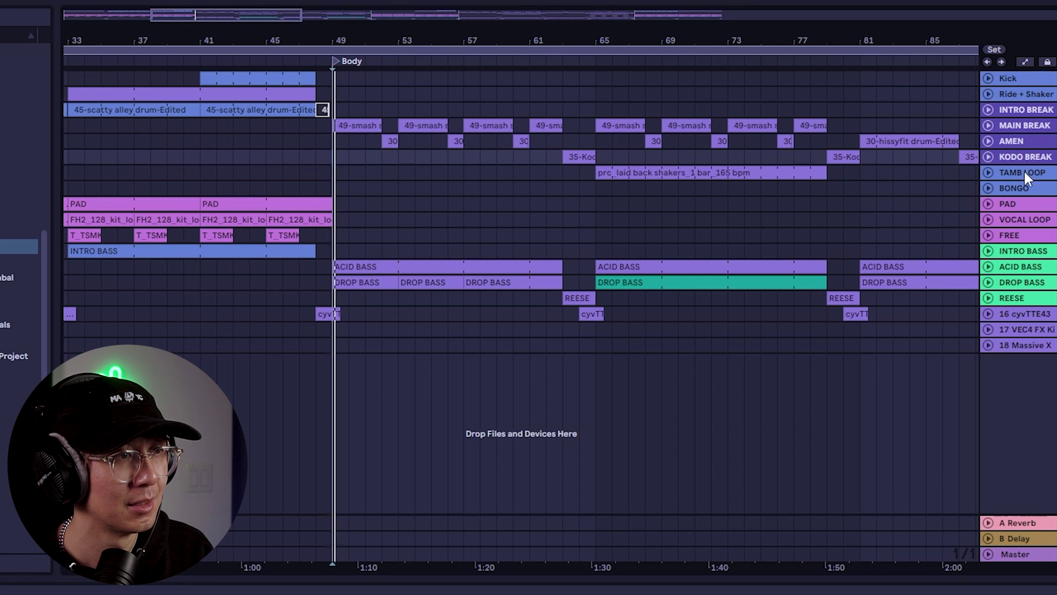
alt+click(989, 118)
drag(383, 46, 384, 99)
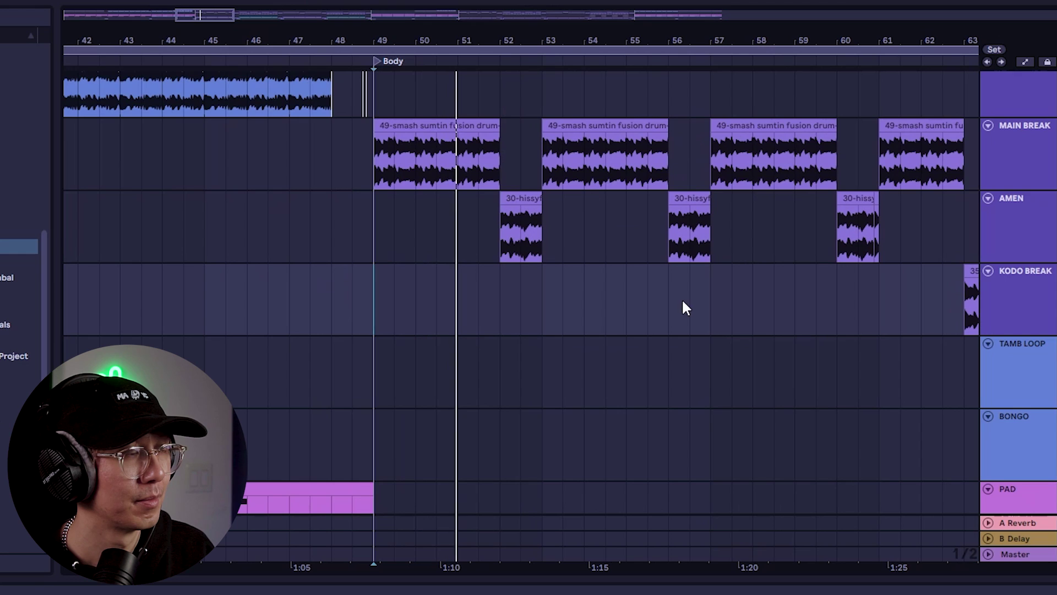
scroll(642, 282, down, 5)
scroll(641, 282, up, 3)
scroll(643, 290, up, 1)
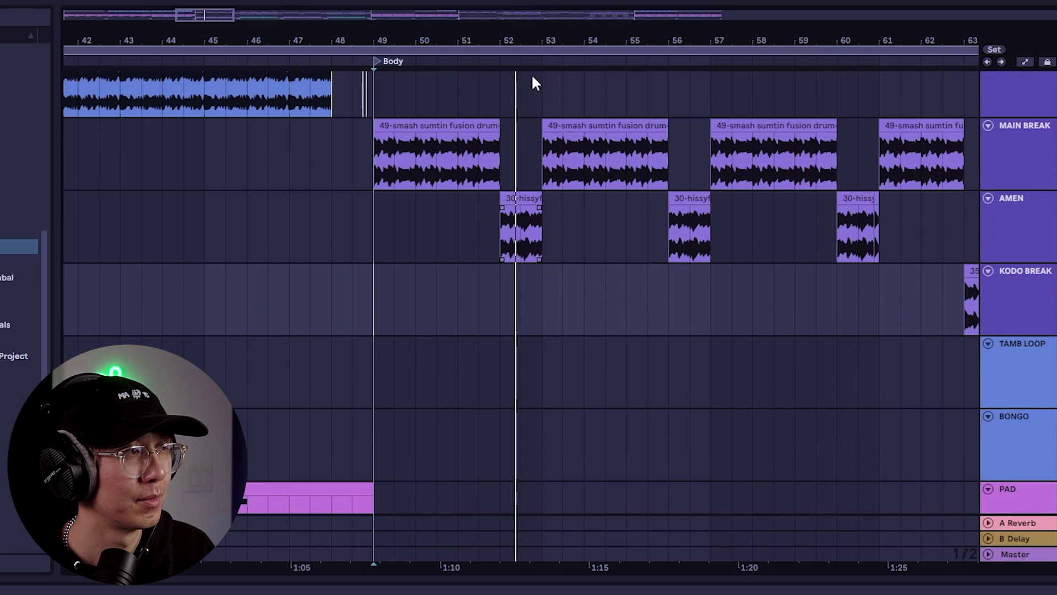
drag(540, 43, 540, 20)
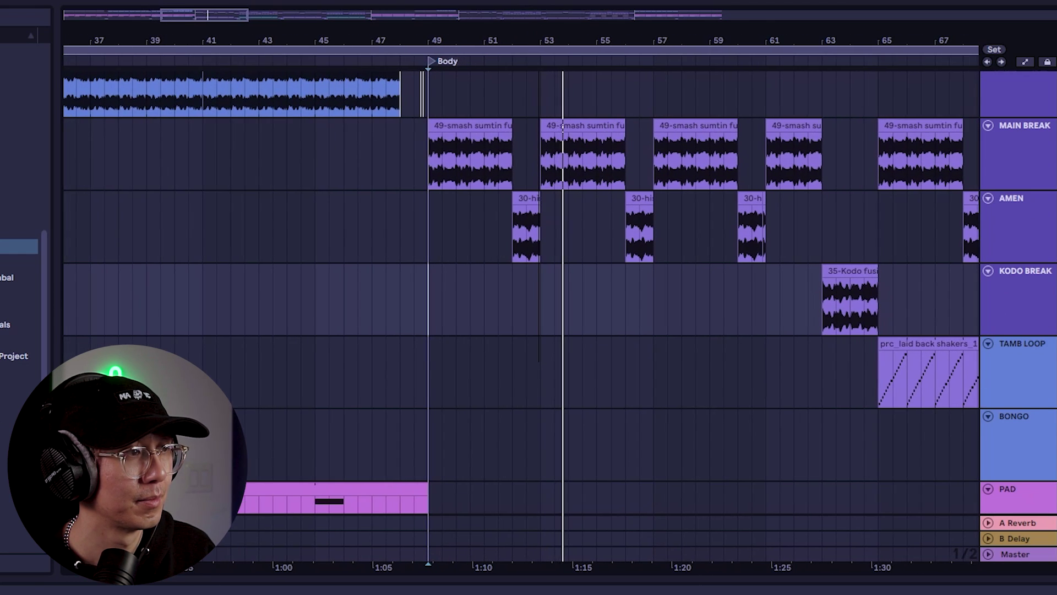
Show the automation and examine the AMEN track's Auto Filter frequency and resonance curves around bars 56 and 60.
click(1027, 199)
click(1024, 62)
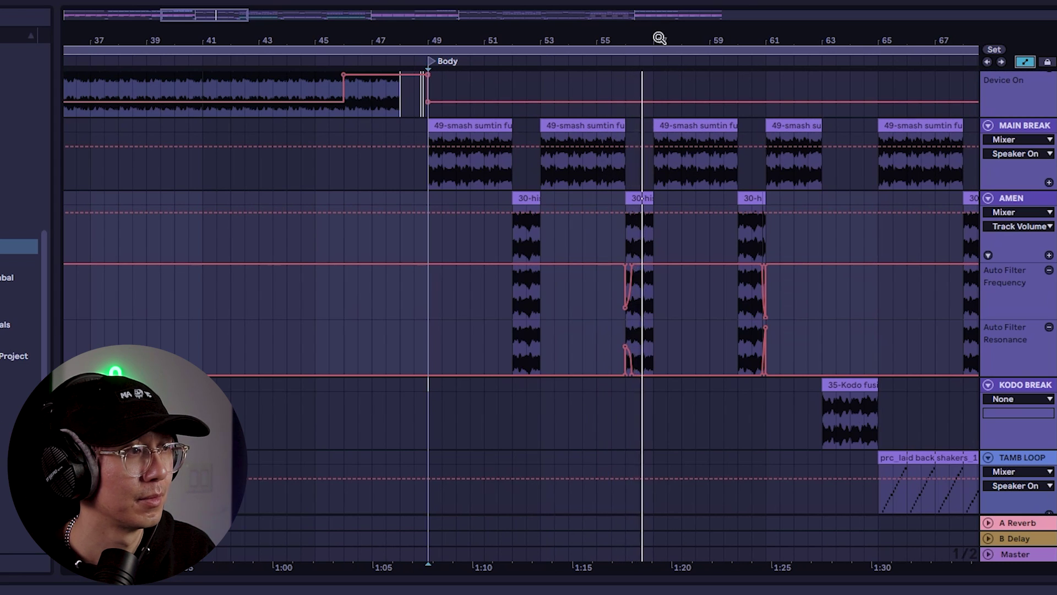
drag(658, 38, 523, 214)
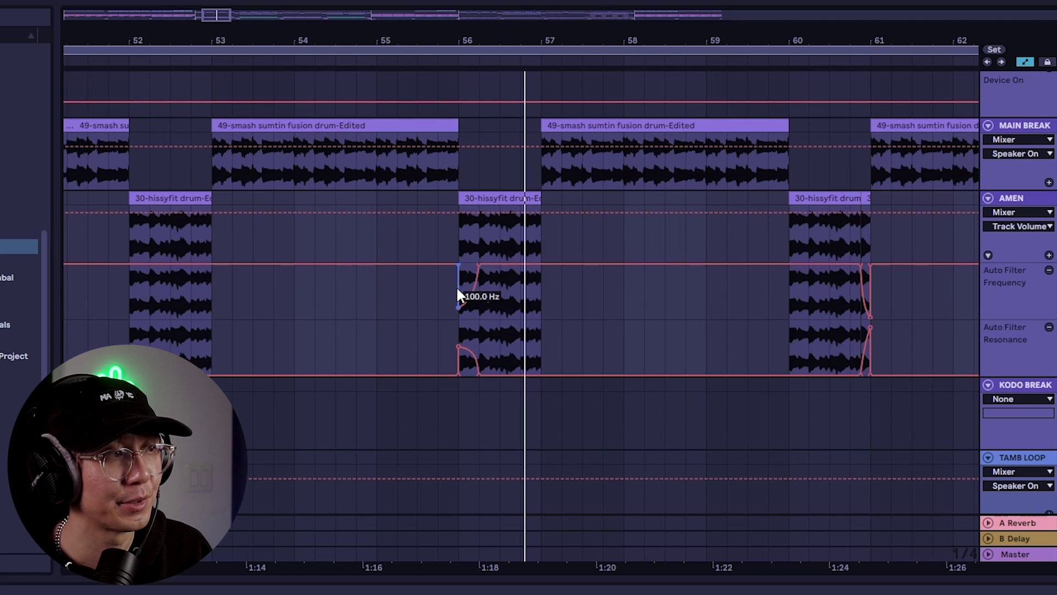
click(458, 249)
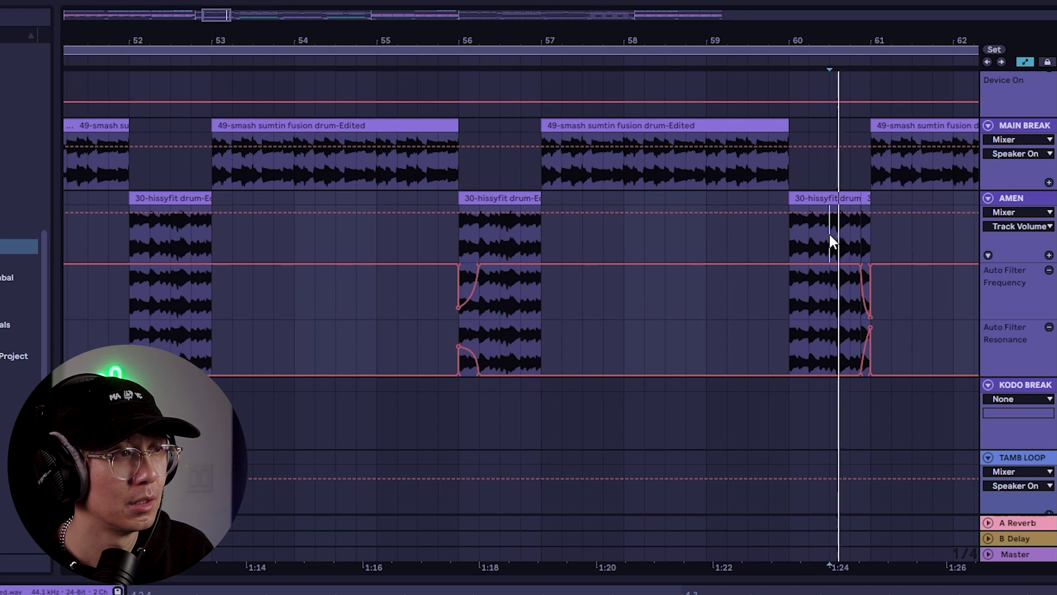
Hide the automation and fold all tracks to survey the arrangement from the Intro to Body 2.
drag(786, 38, 1033, 186)
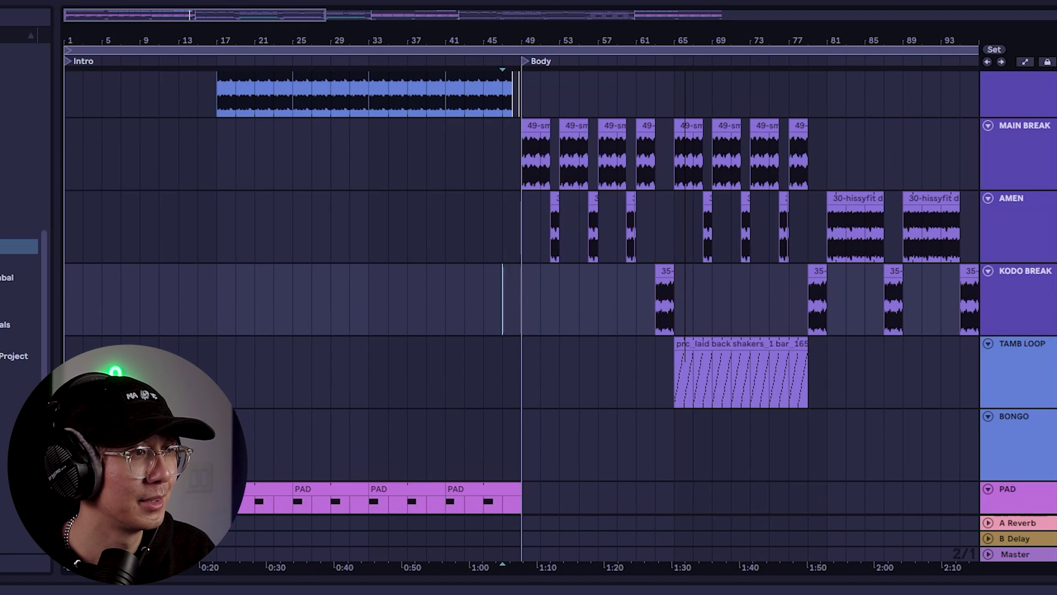
key(minus)
key(minus)
key(minus)
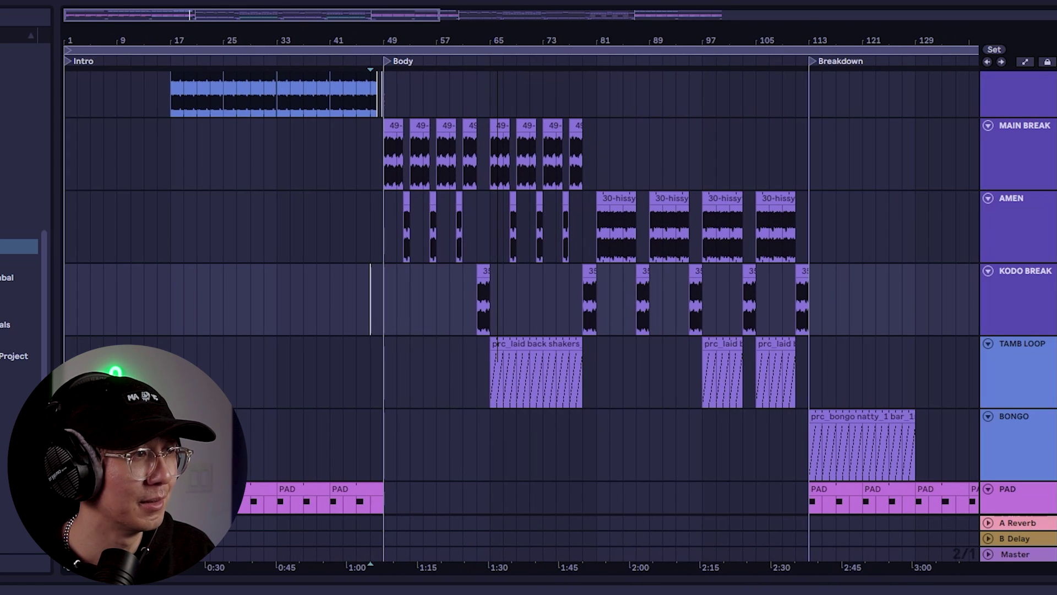
scroll(537, 366, down, 8)
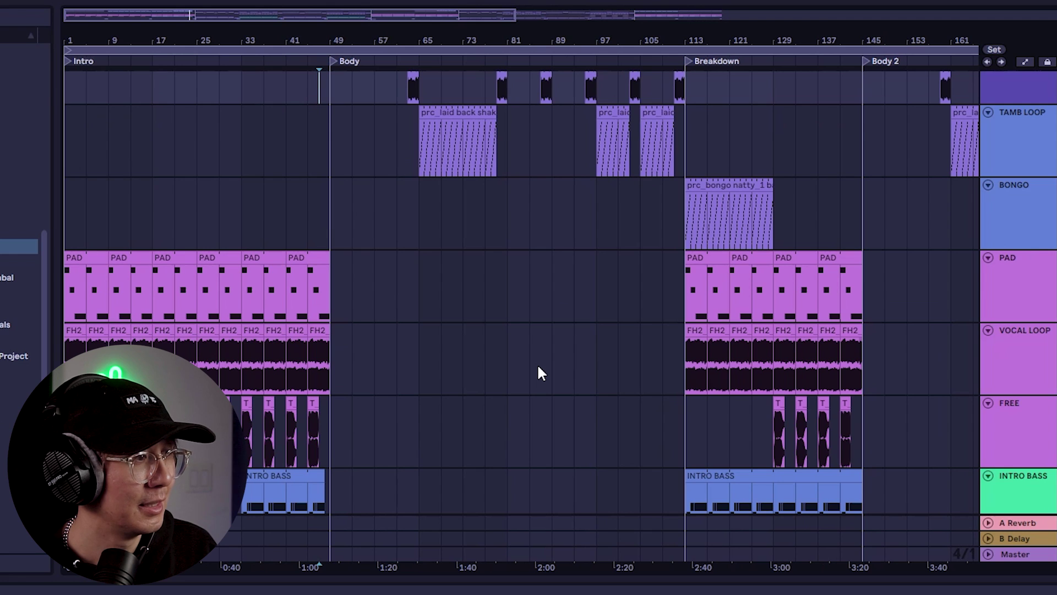
key(alt+u)
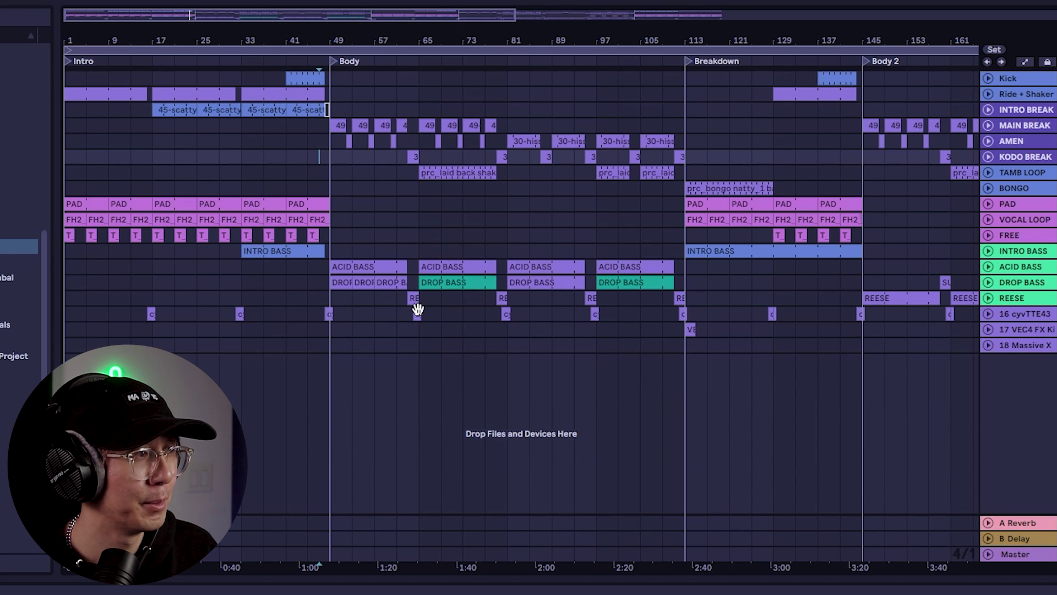
Unfold the DROP BASS track, open its clip at bar 65 and play it to examine the varied MIDI notes.
double_click(452, 287)
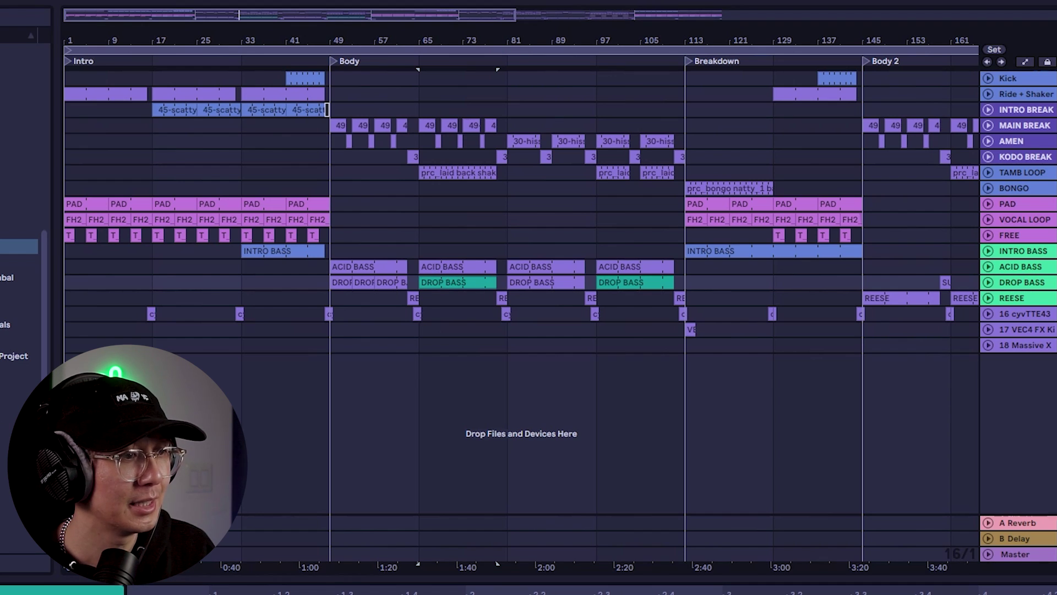
click(985, 283)
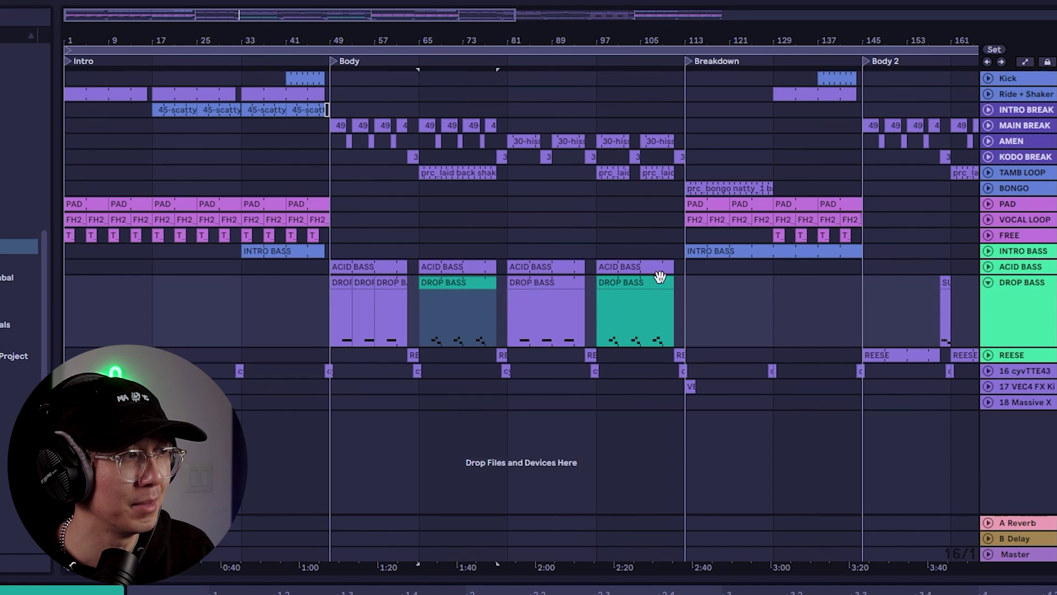
click(421, 308)
key(space)
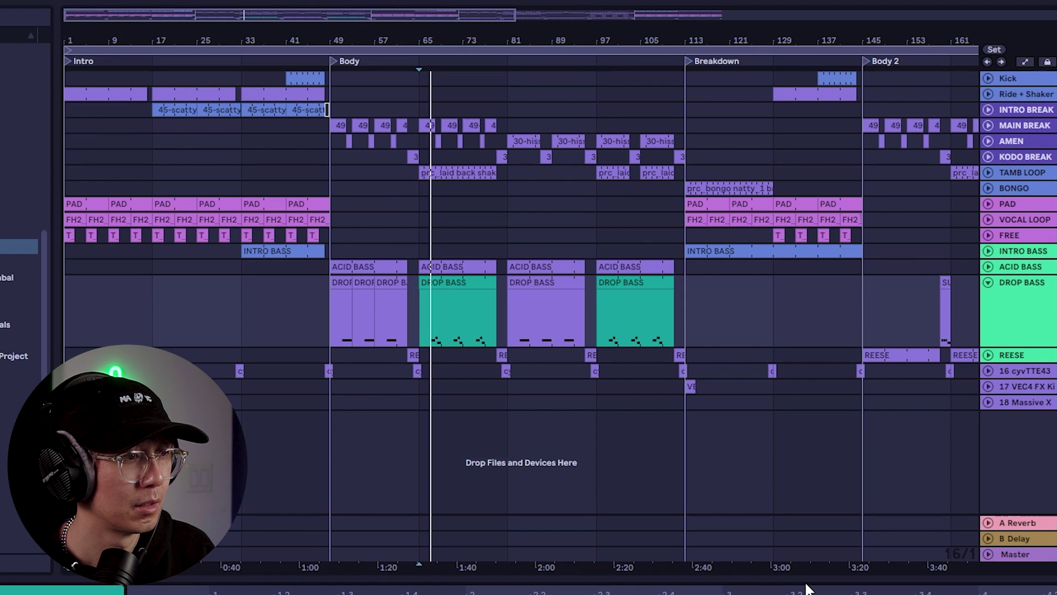
drag(805, 581, 773, 430)
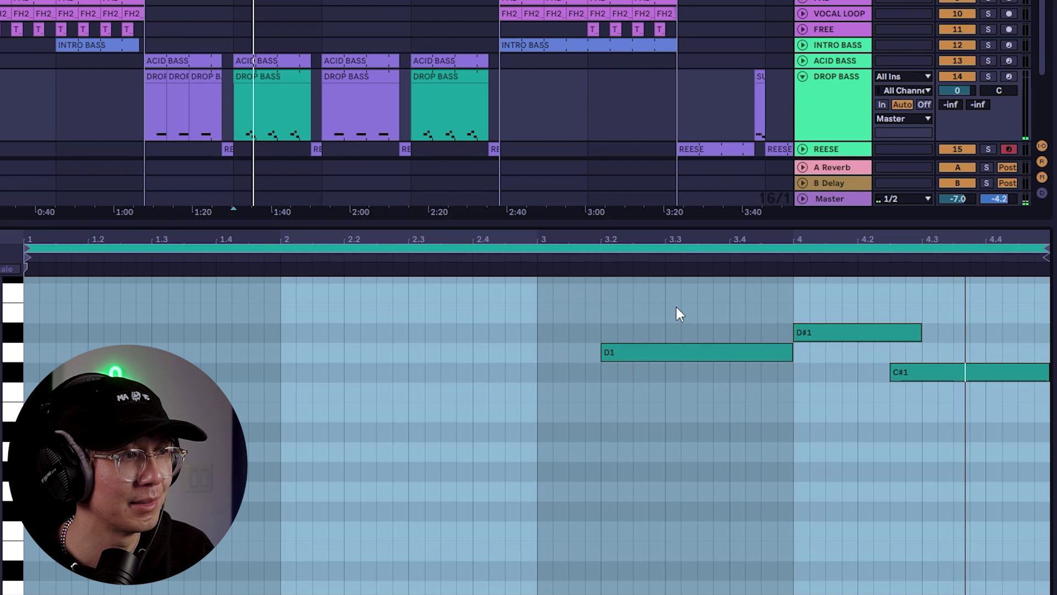
scroll(514, 393, up, 3)
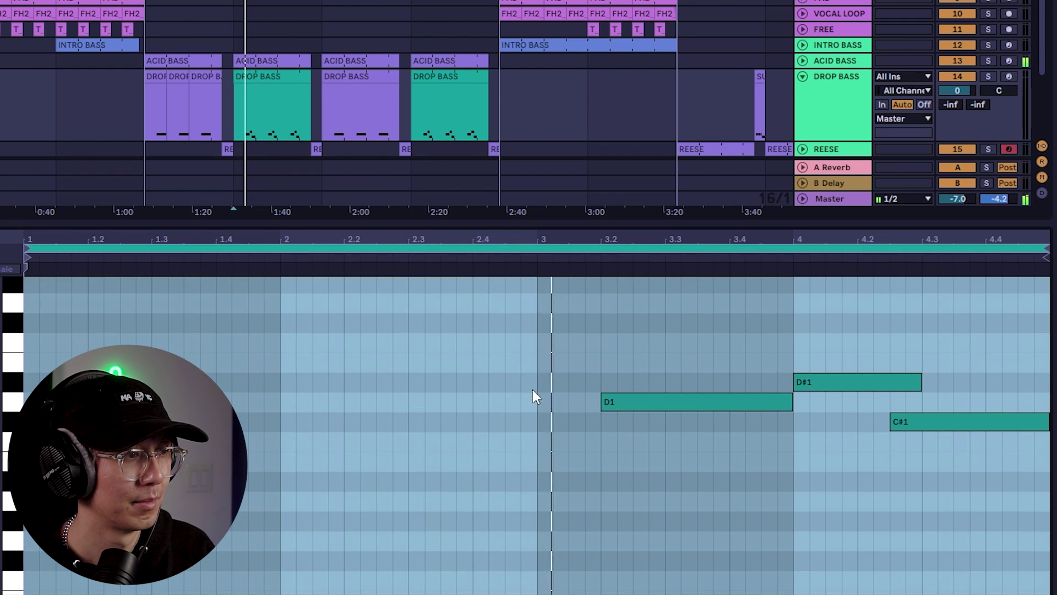
click(533, 390)
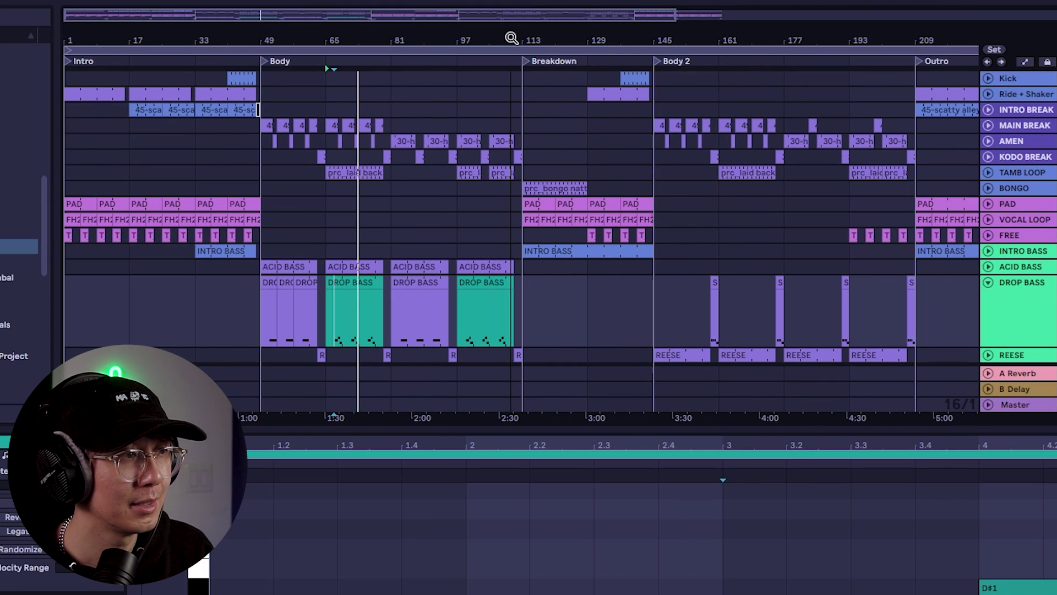
Open the first REESE clip in Body 2 and play the section from its start.
click(656, 320)
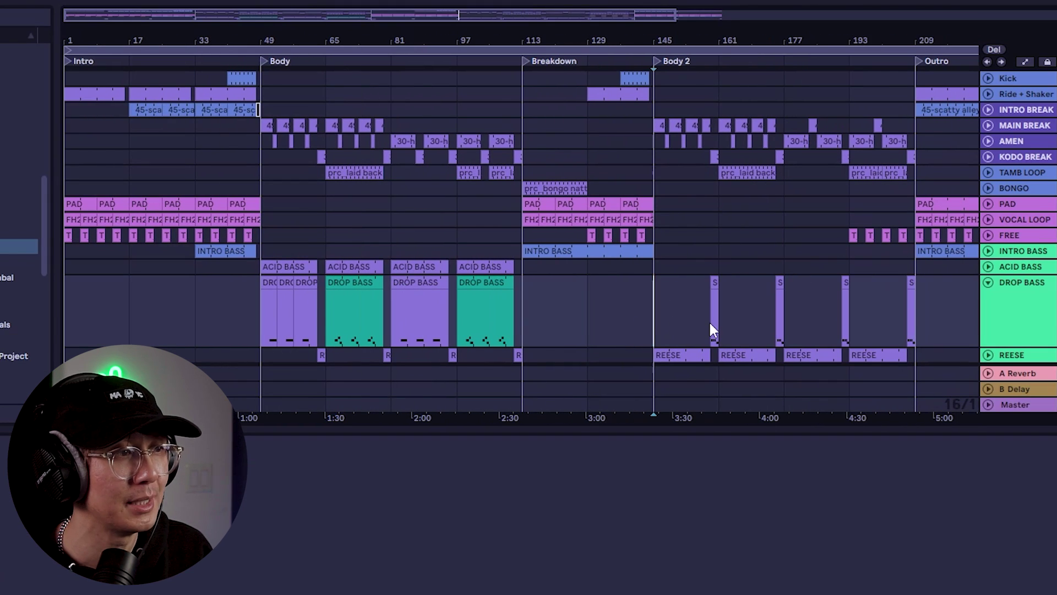
scroll(710, 323, down, 3)
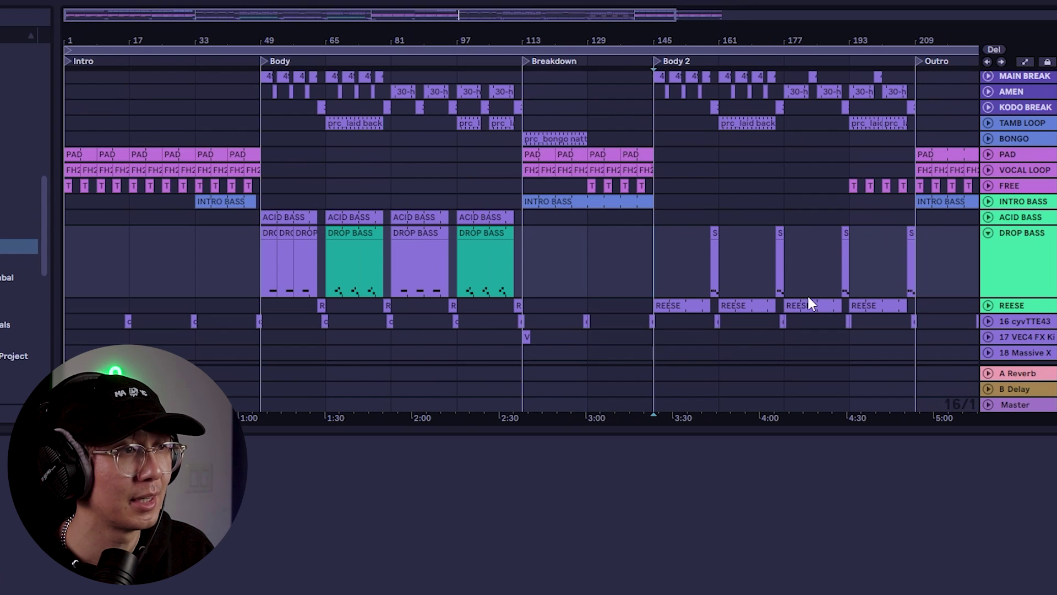
double_click(688, 307)
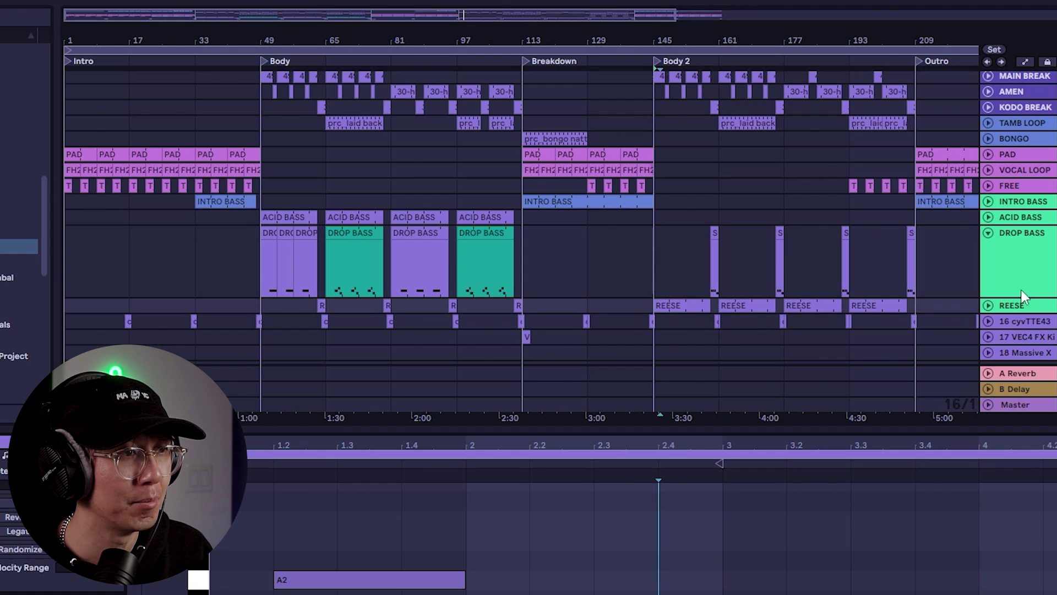
key(space)
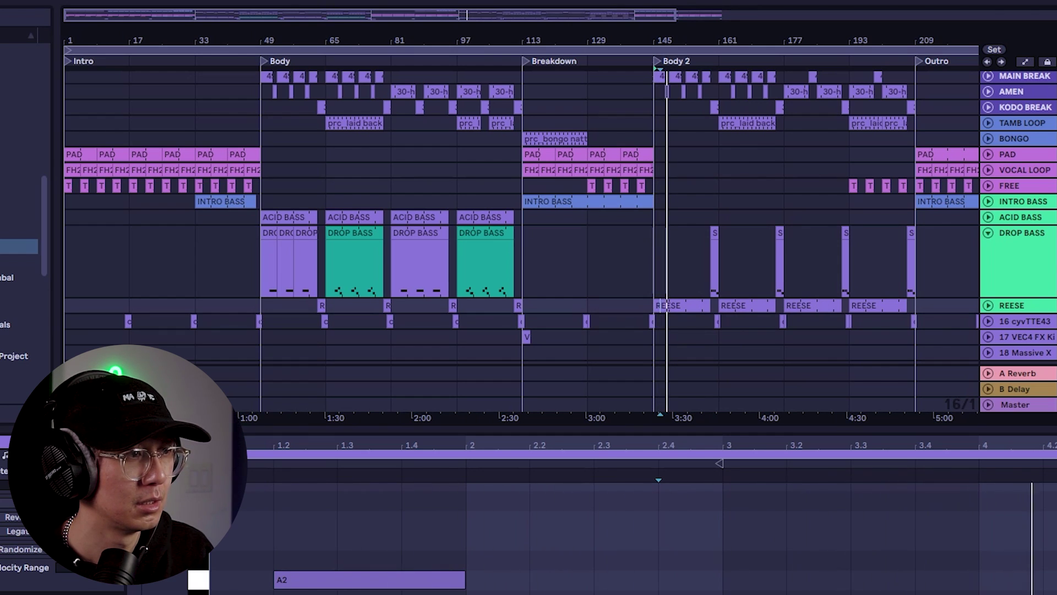
Open the first SUB clip on the DROP BASS track, just before bar 161, and play it with the mix.
scroll(711, 237, up, 4)
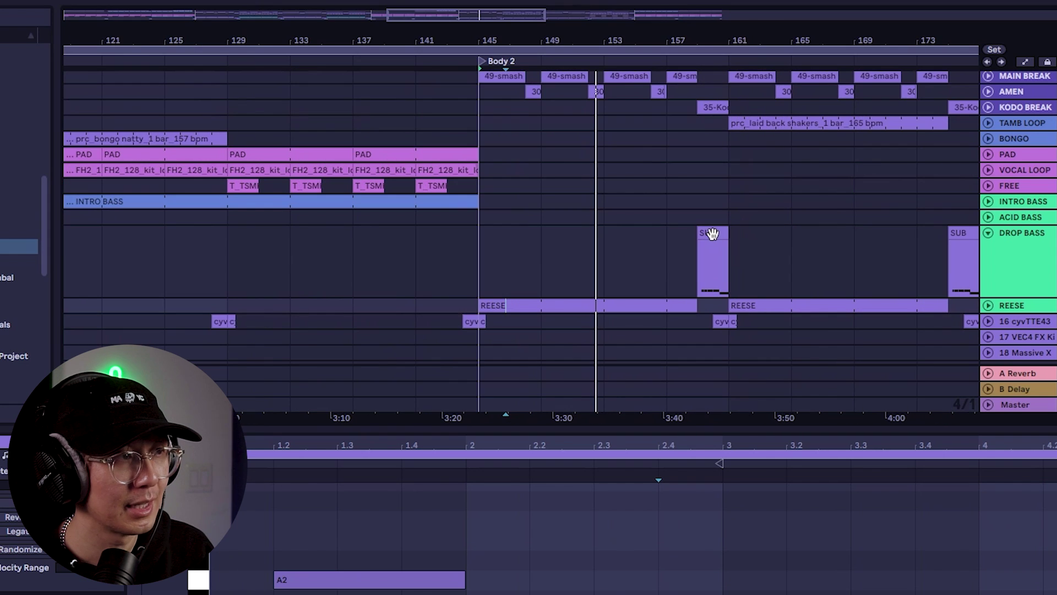
click(713, 234)
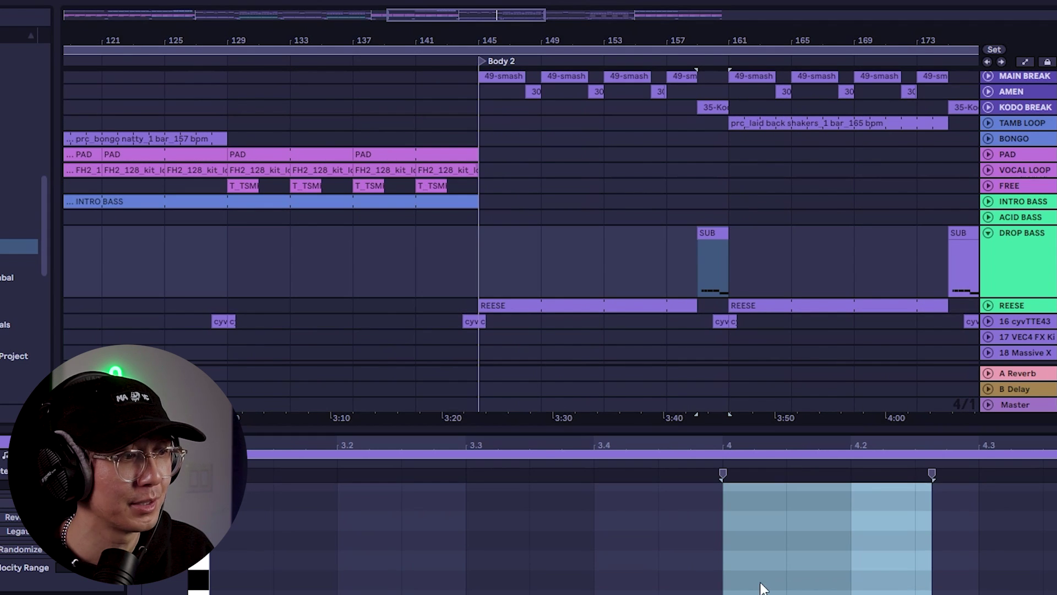
click(658, 588)
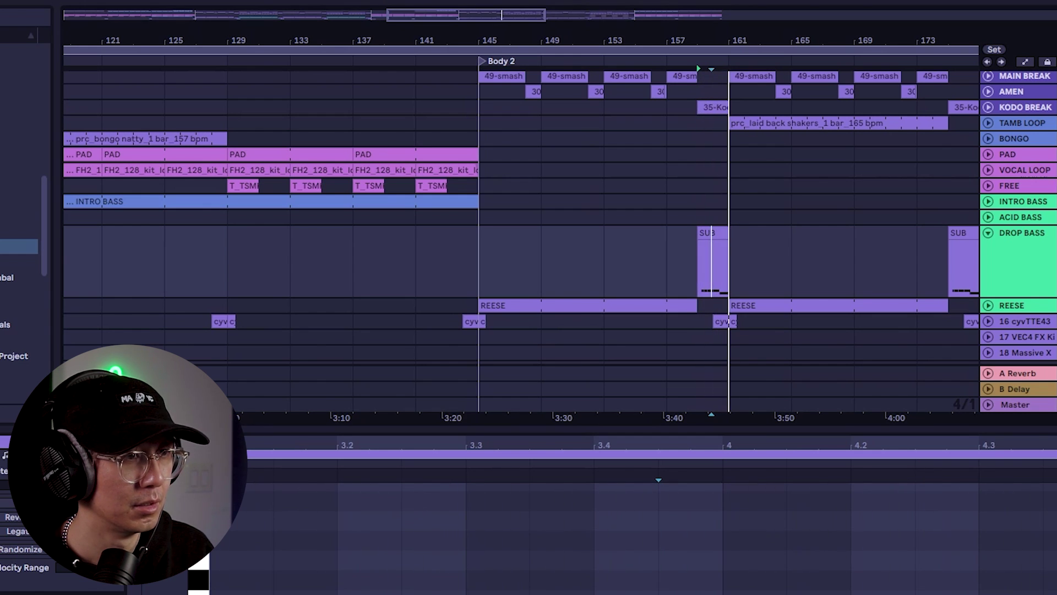
Close the clip view and play Body 2 from bar 145, surveying how it compares with the full arrangement.
click(490, 262)
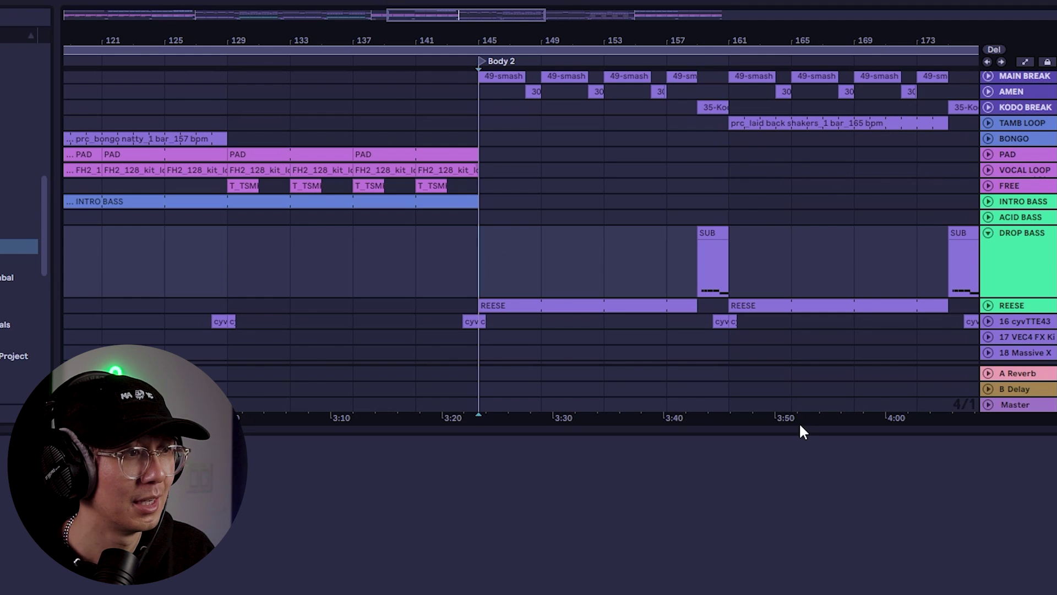
drag(800, 432, 823, 594)
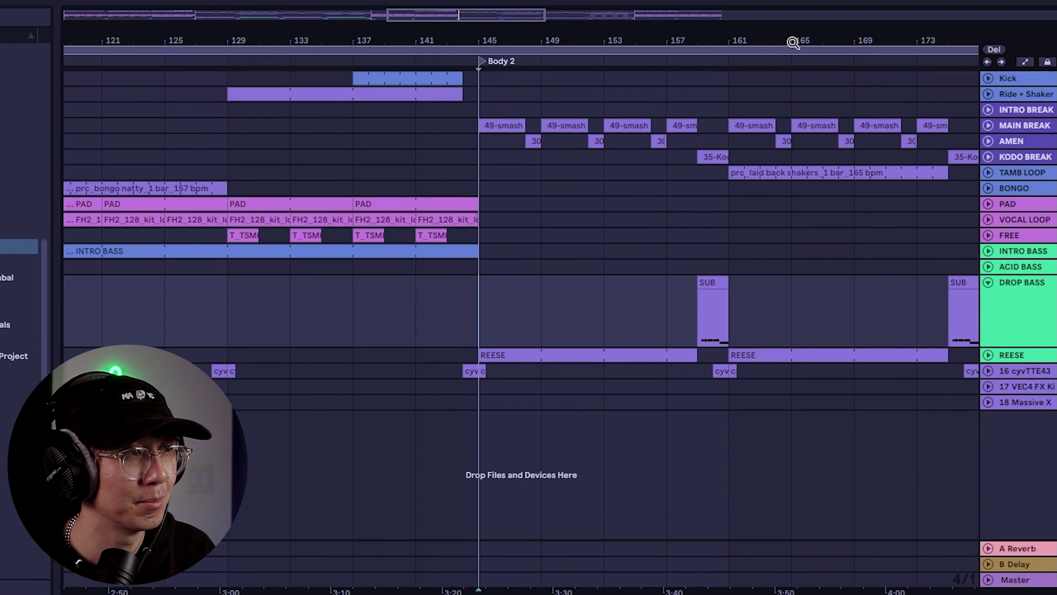
drag(795, 38, 791, 11)
key(space)
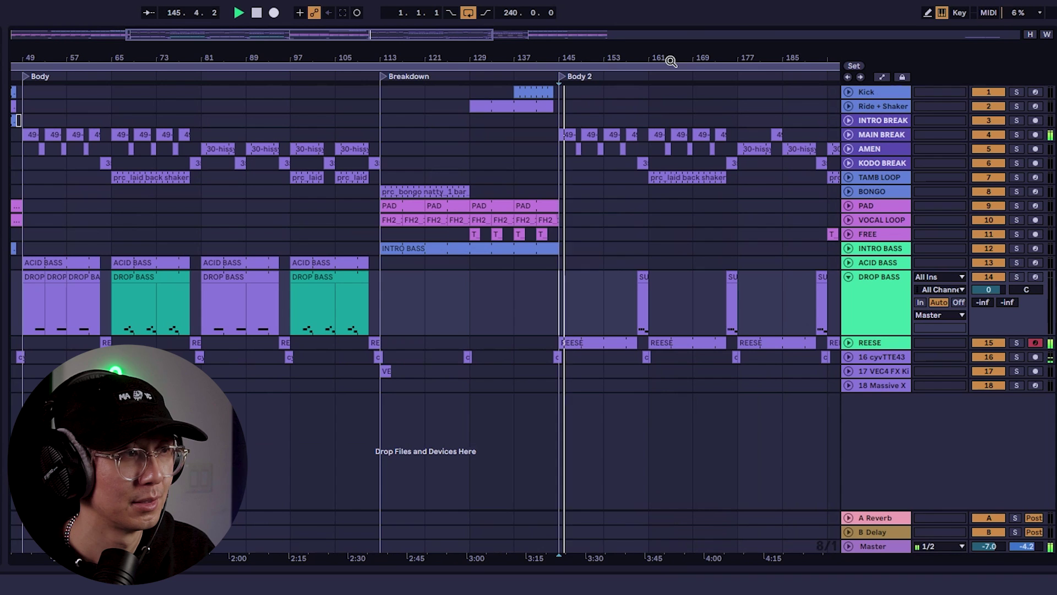
drag(671, 61, 671, 27)
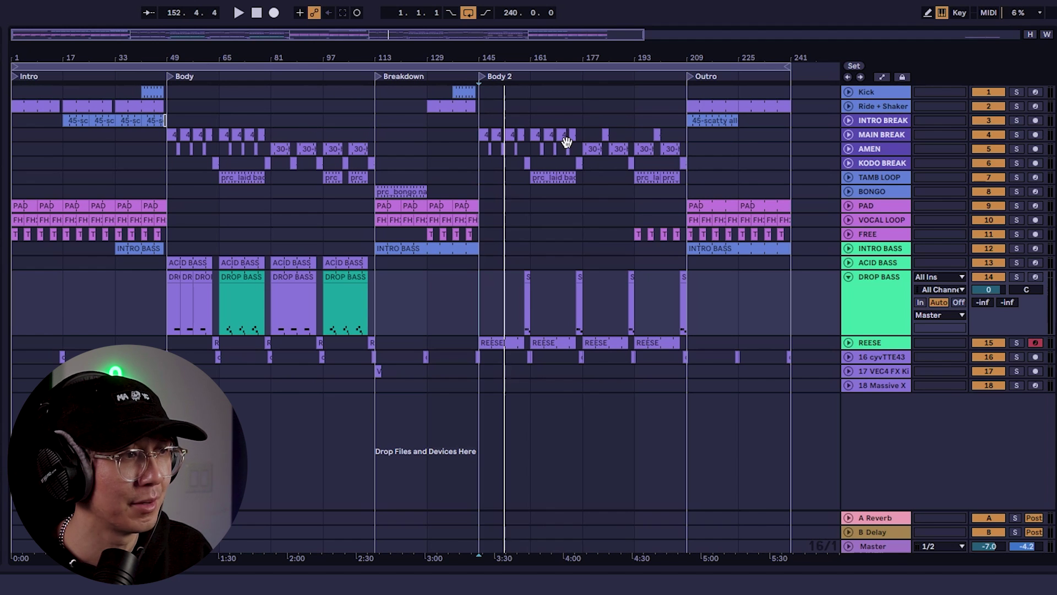
Unfold all tracks with automation shown and examine the automation curves and clips across the whole arrangement.
click(19, 174)
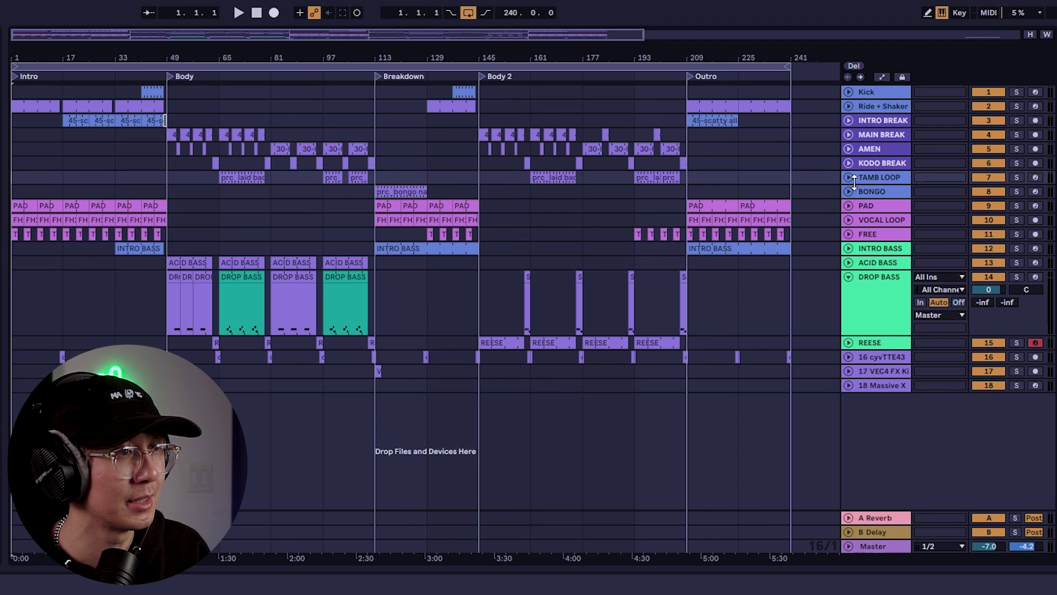
alt+click(848, 204)
click(881, 77)
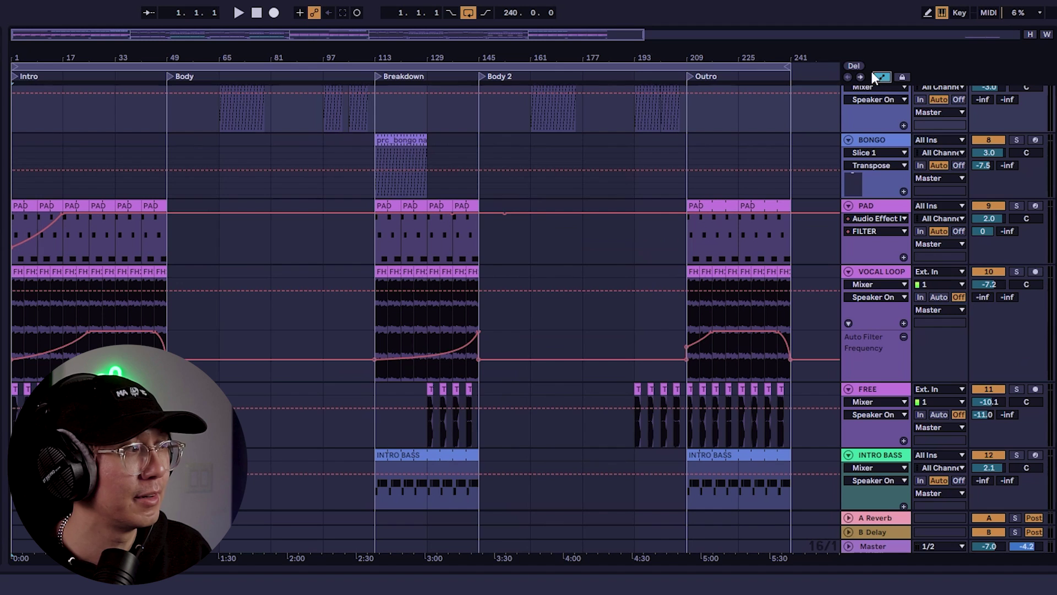
scroll(144, 249, down, 3)
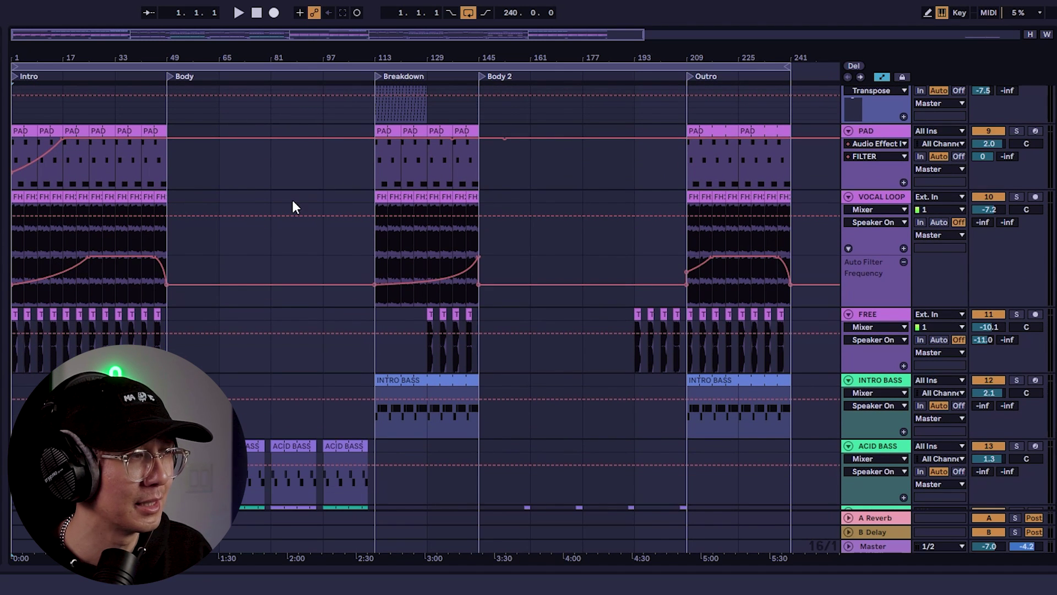
scroll(274, 345, up, 10)
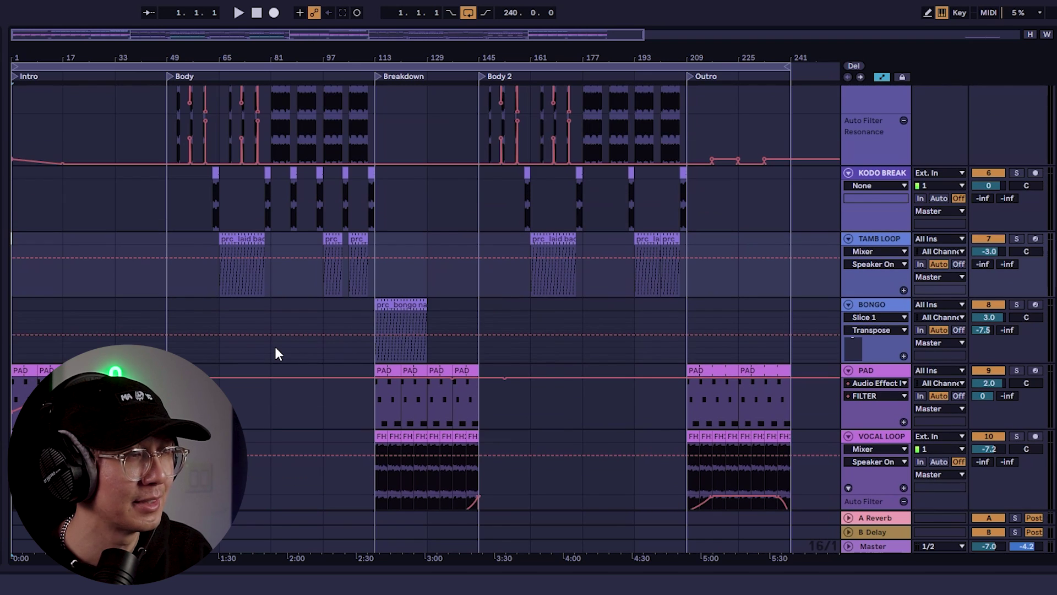
scroll(264, 411, down, 1)
scroll(263, 411, down, 15)
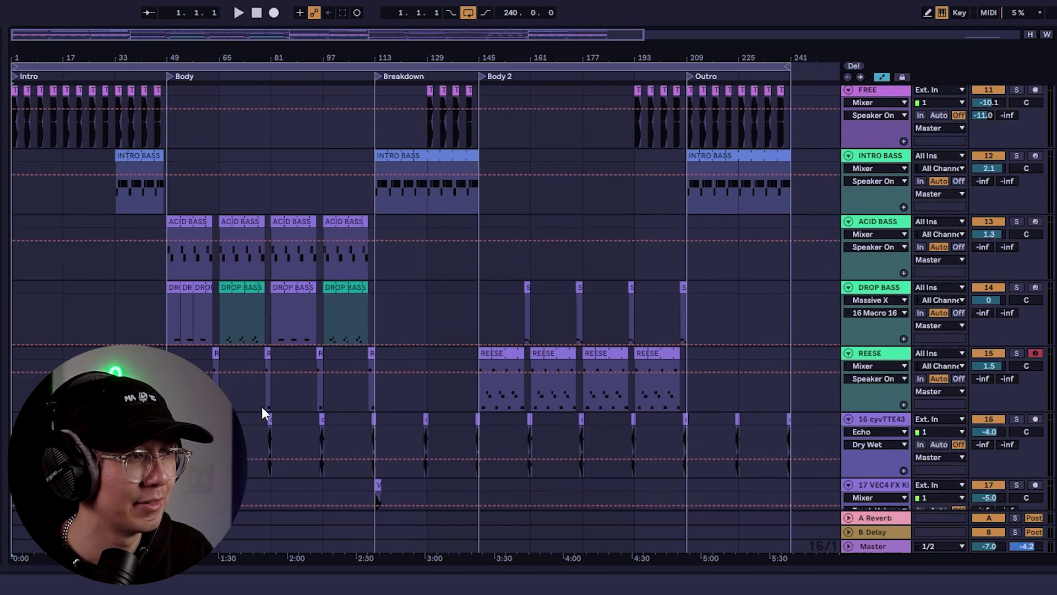
scroll(262, 411, down, 8)
scroll(262, 412, up, 8)
scroll(262, 412, down, 6)
Fold all tracks except 16 cyvTTE43 and play its effect clip before the Body section in solo.
alt+click(849, 329)
drag(158, 55, 167, 157)
click(848, 306)
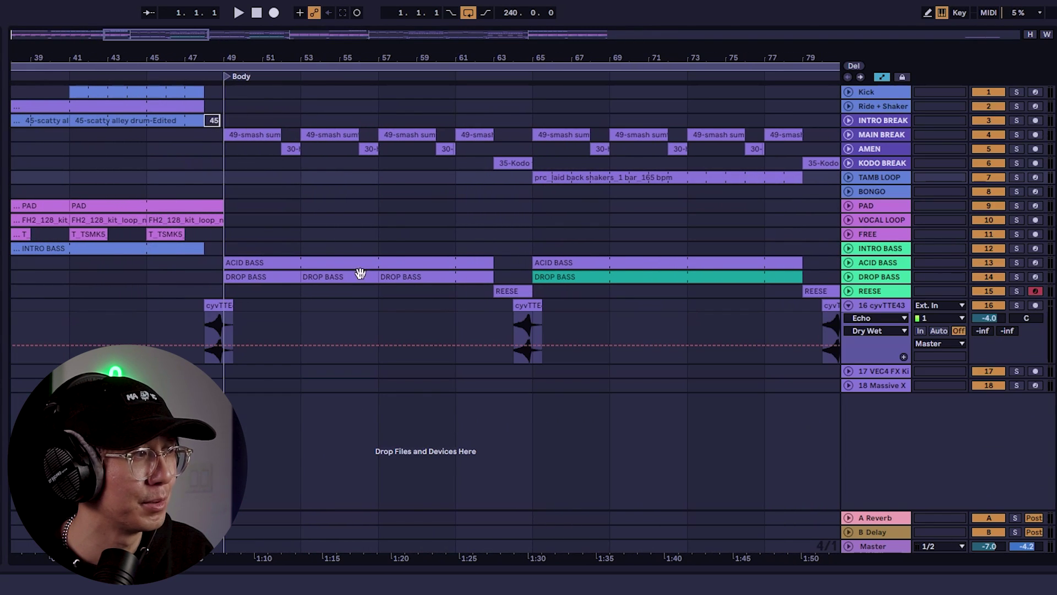
click(219, 306)
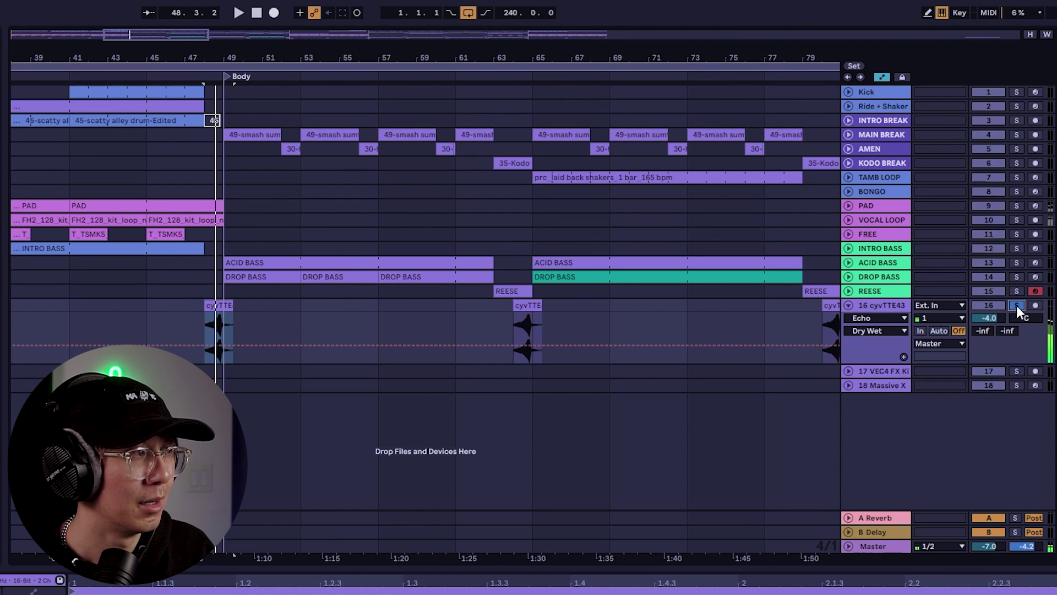
Examine where the cyvTTE43 effect clips sit around the section changes at bars 33, 49 and 65, and hide the automation.
click(215, 137)
drag(230, 57, 293, 18)
drag(169, 57, 217, 147)
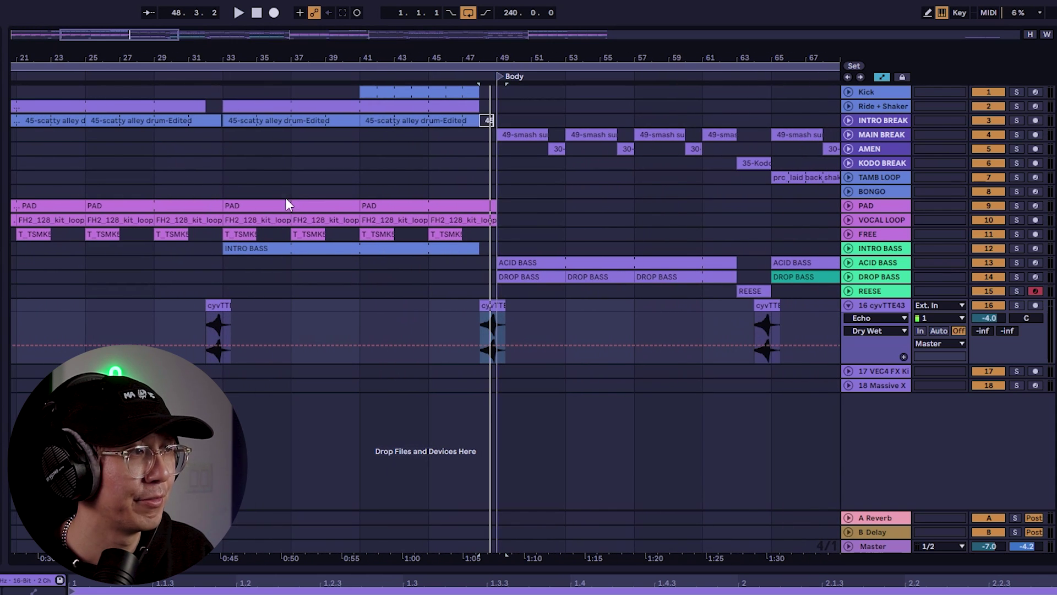
drag(379, 56, 377, 3)
click(882, 77)
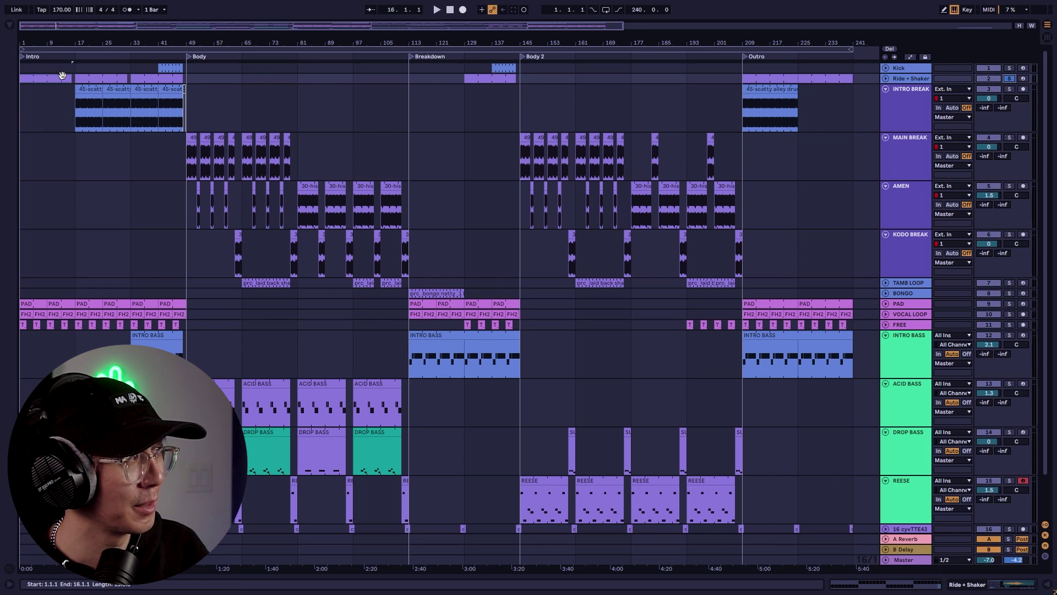
Open the first Ride + Shaker clip in the Intro, enlarge its note editor and play the soloed pattern.
double_click(62, 76)
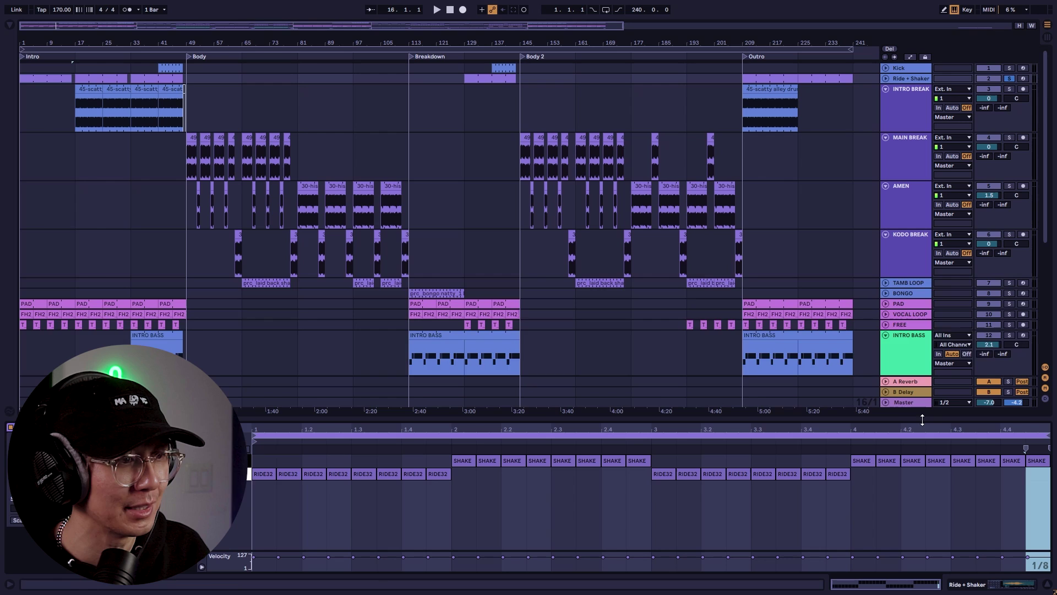
drag(922, 419, 923, 307)
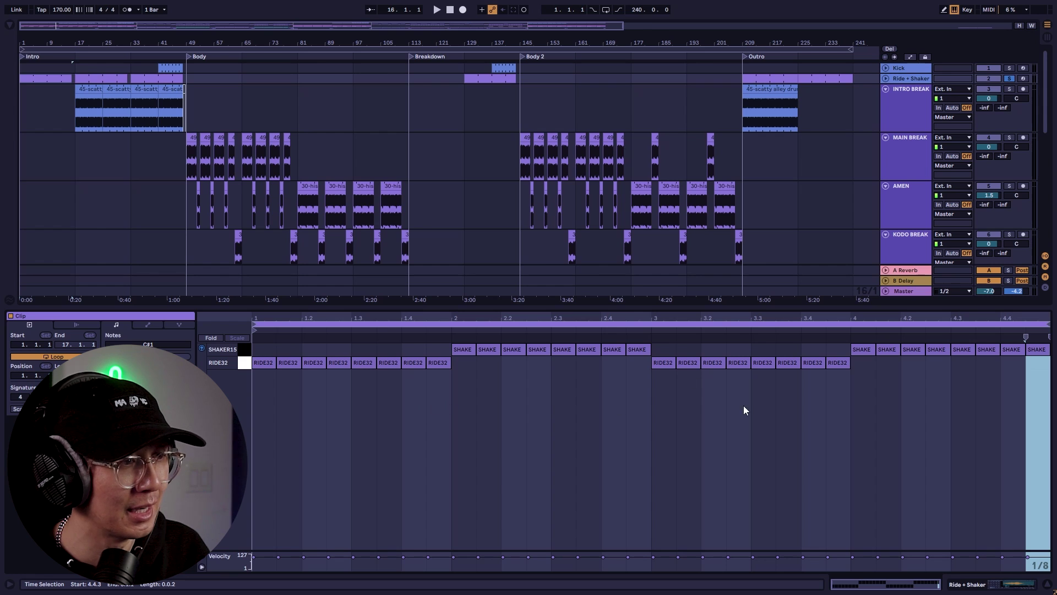
click(400, 420)
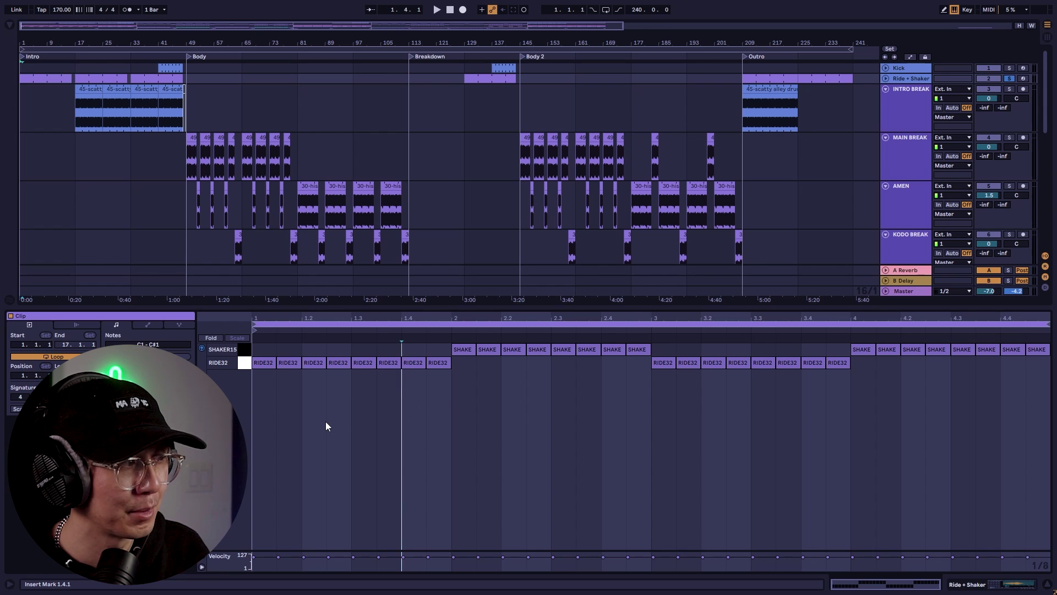
key(space)
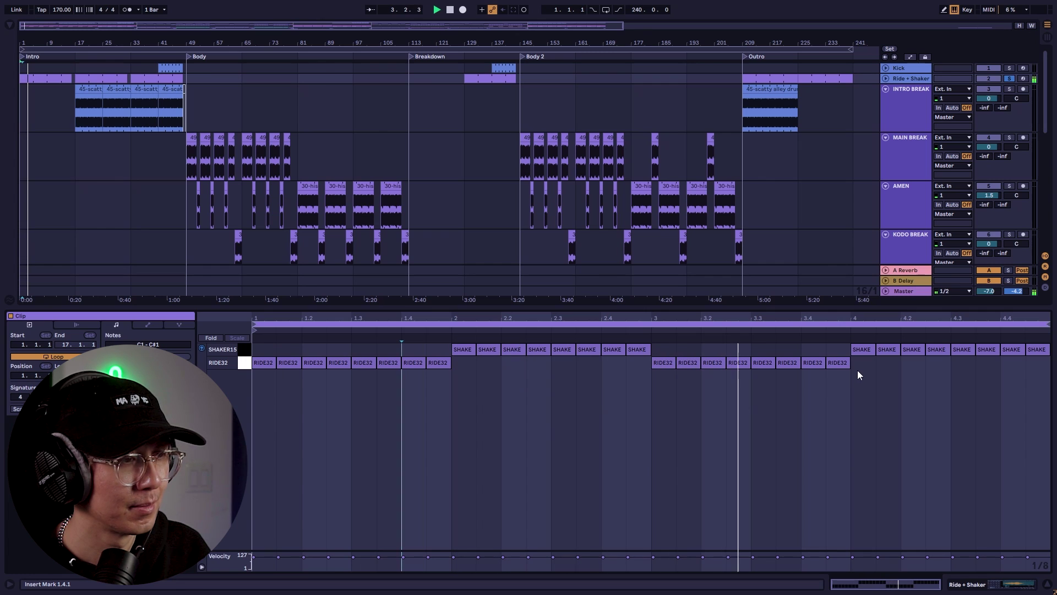
key(space)
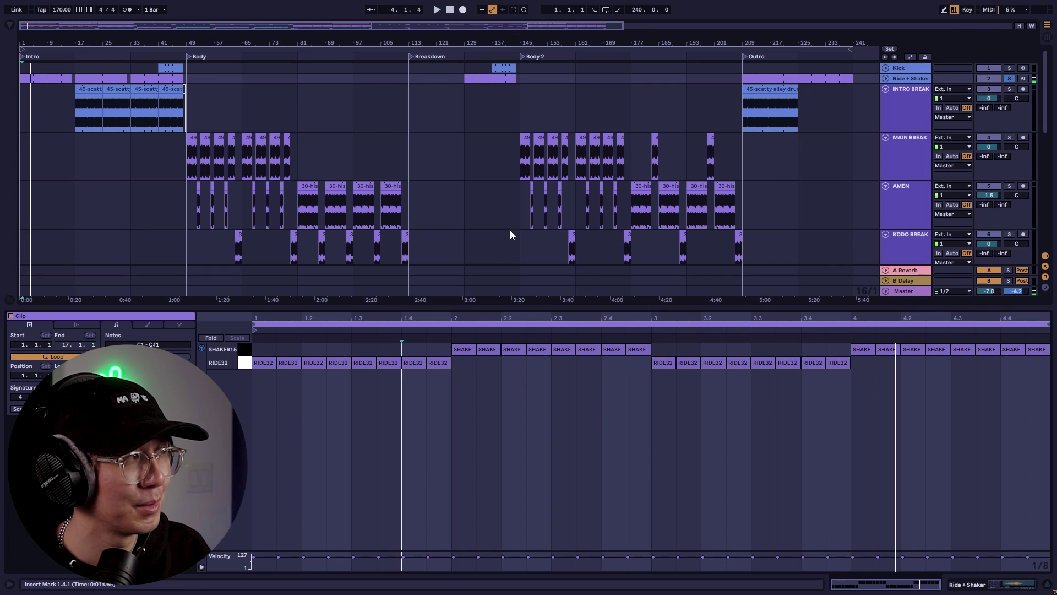
Unsolo the Ride + Shaker track, play the Intro from bar 1 in the full mix and show the track's devices.
click(1010, 79)
click(51, 80)
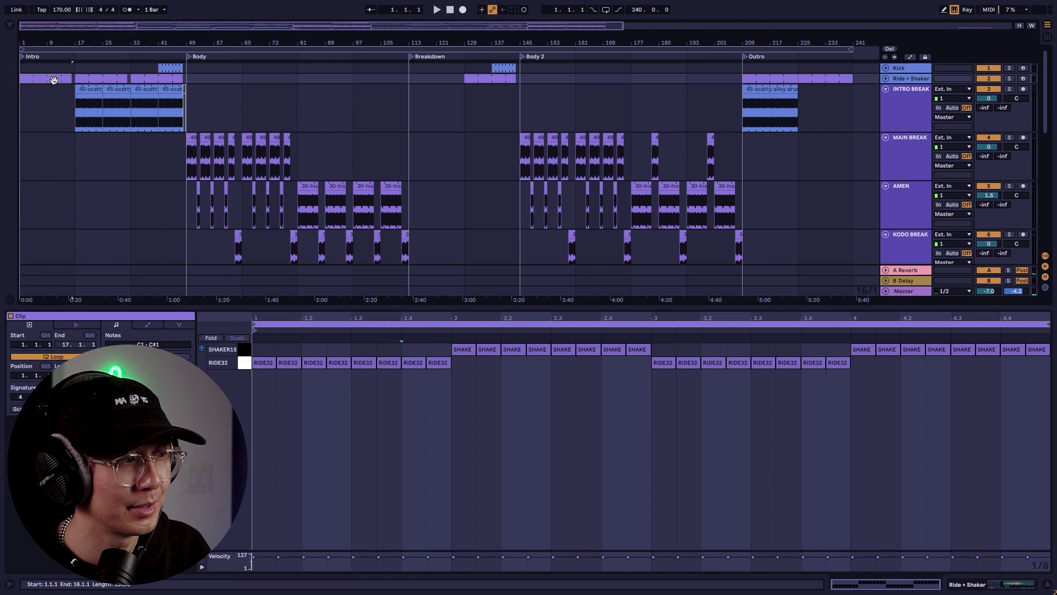
key(space)
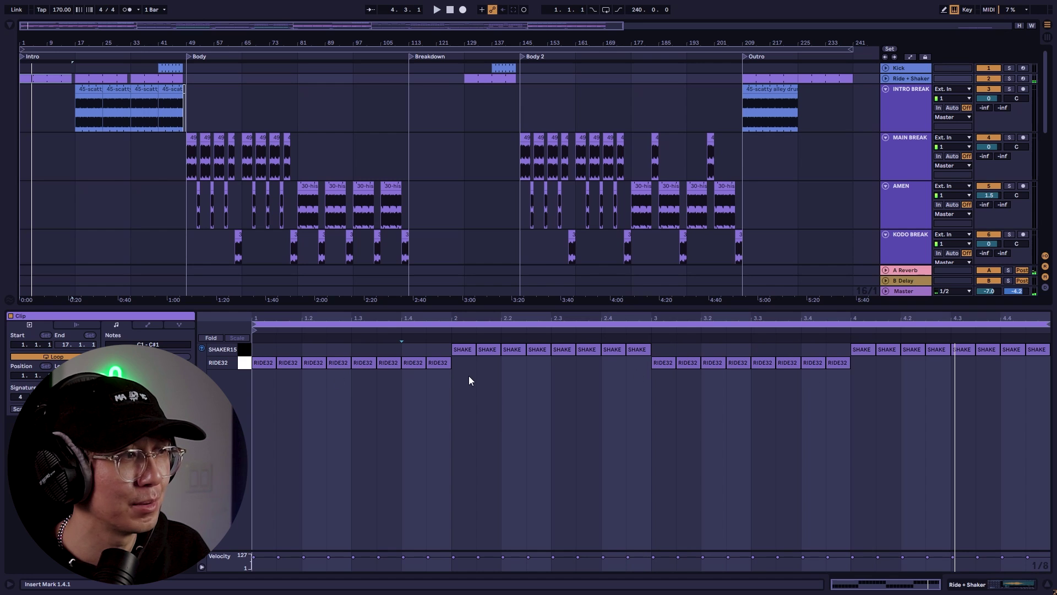
key(shift+Tab)
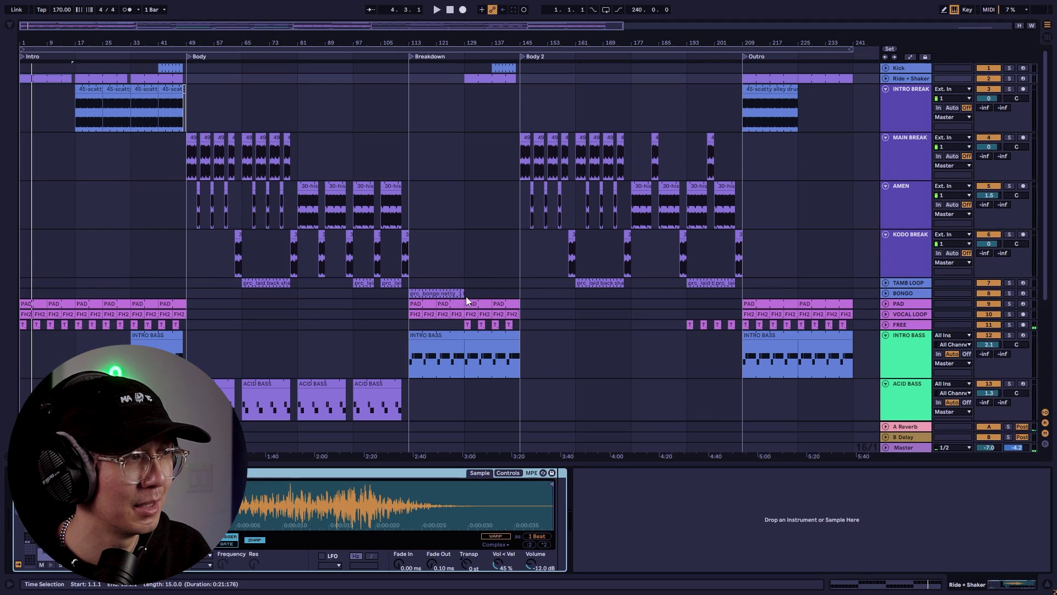
Open the BONGO clip at the start of the Breakdown and play its sliced notes in solo.
double_click(445, 293)
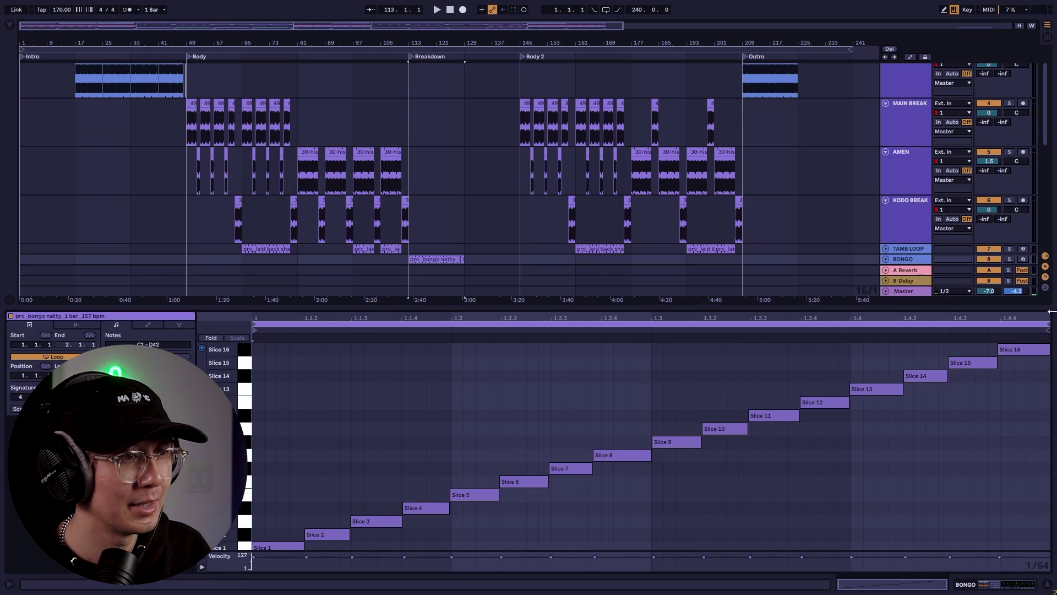
click(1009, 258)
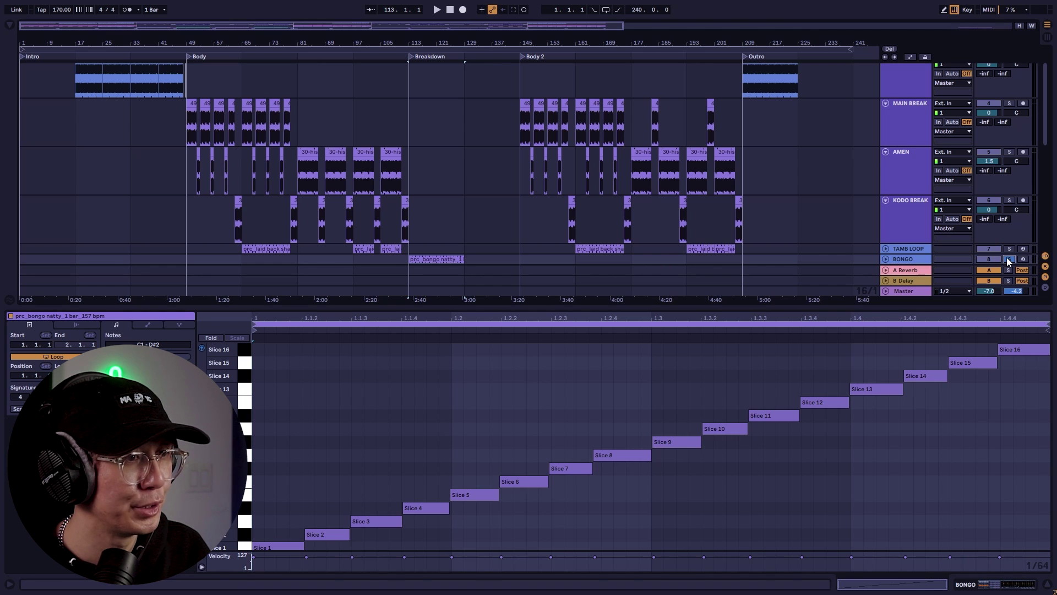
key(space)
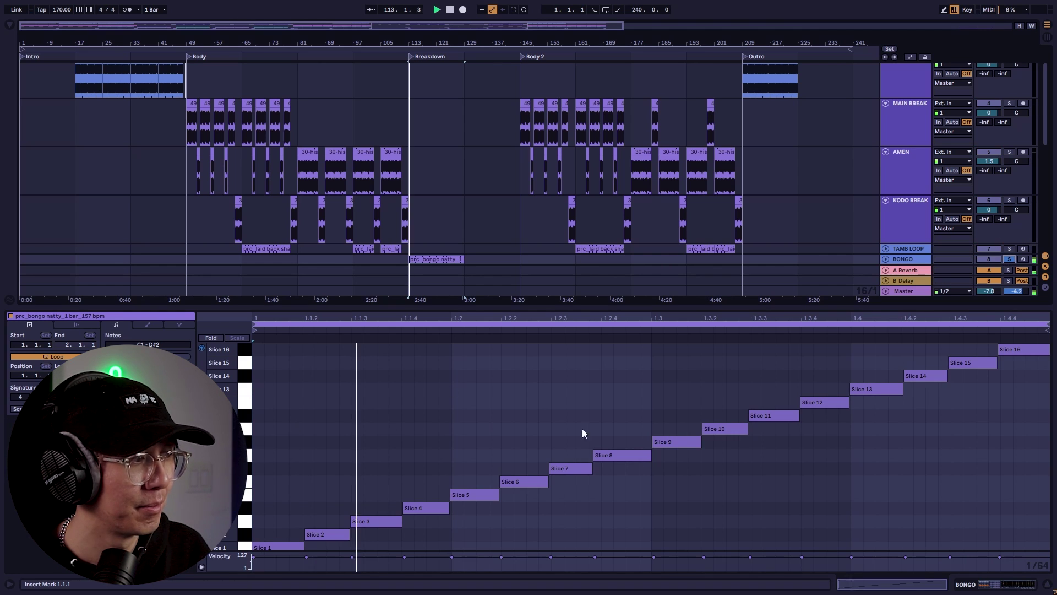
key(space)
Unsolo the BONGO track, play the Breakdown in the full mix and show the track's sliced-sample devices.
click(1010, 261)
key(space)
key(shift+Tab)
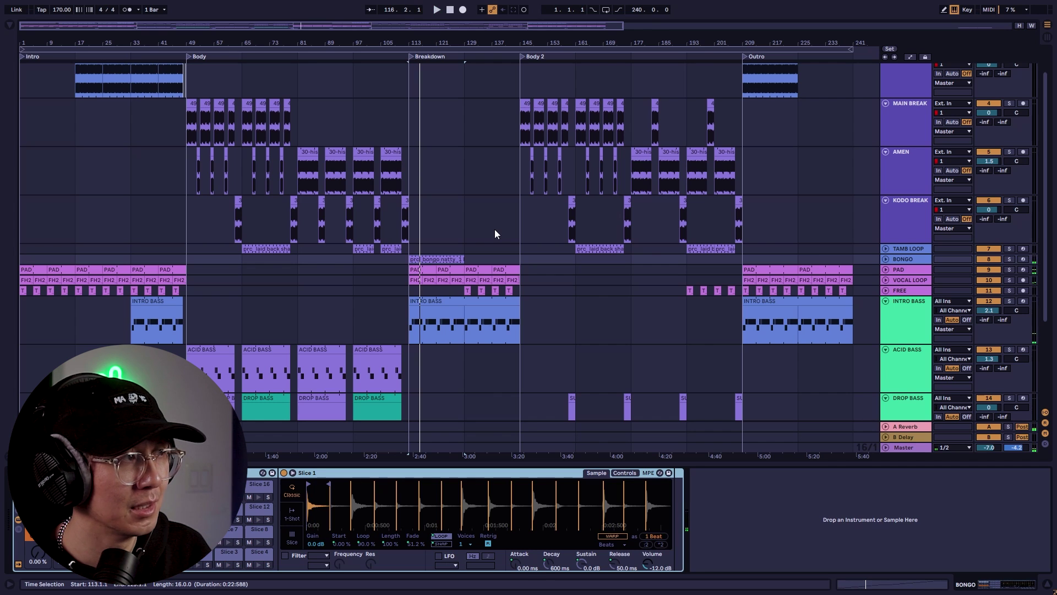
scroll(469, 271, up, 2)
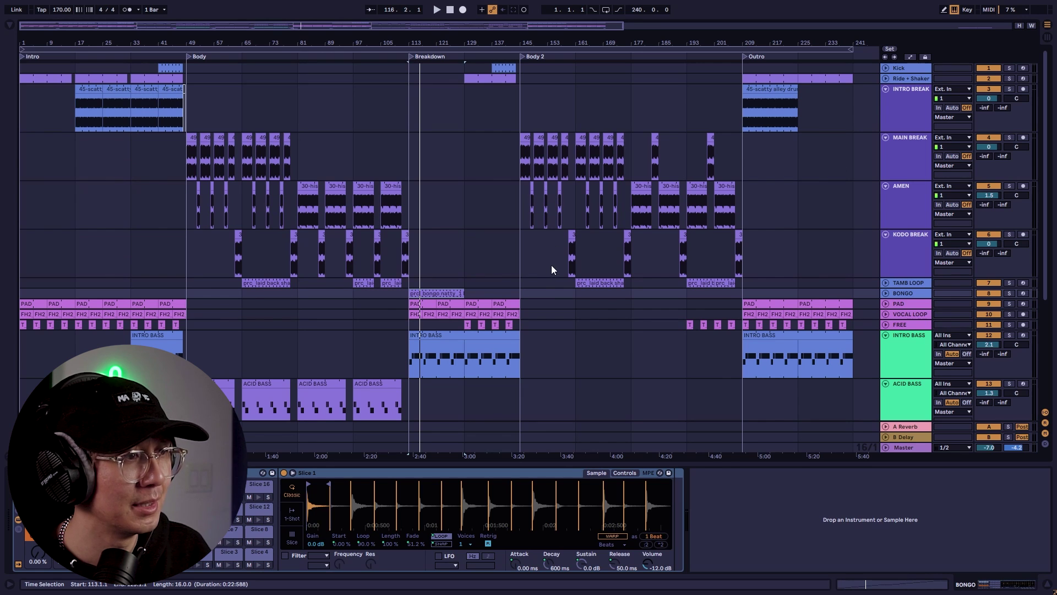
scroll(527, 288, down, 8)
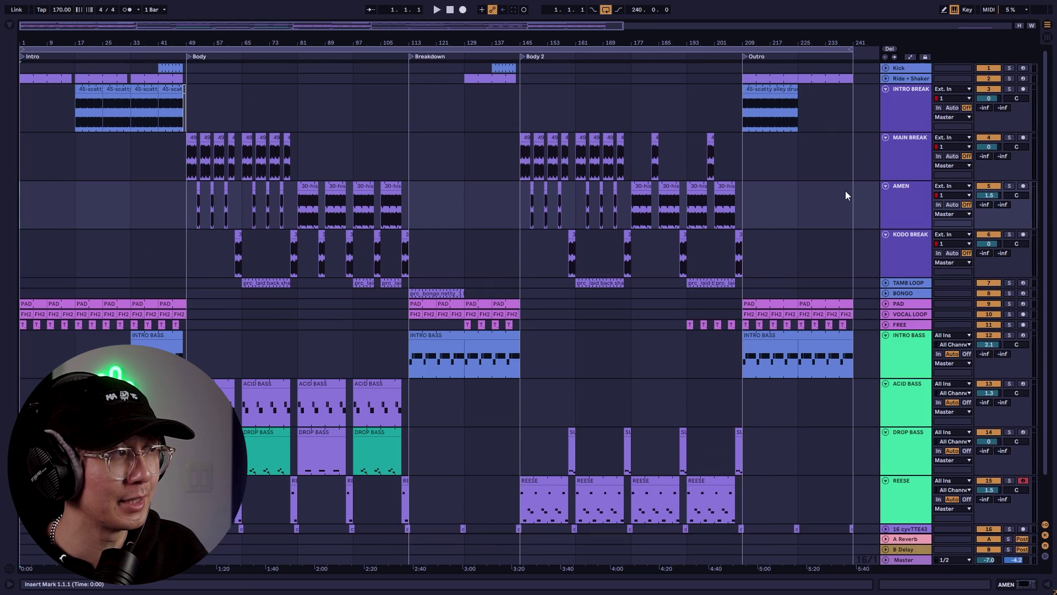